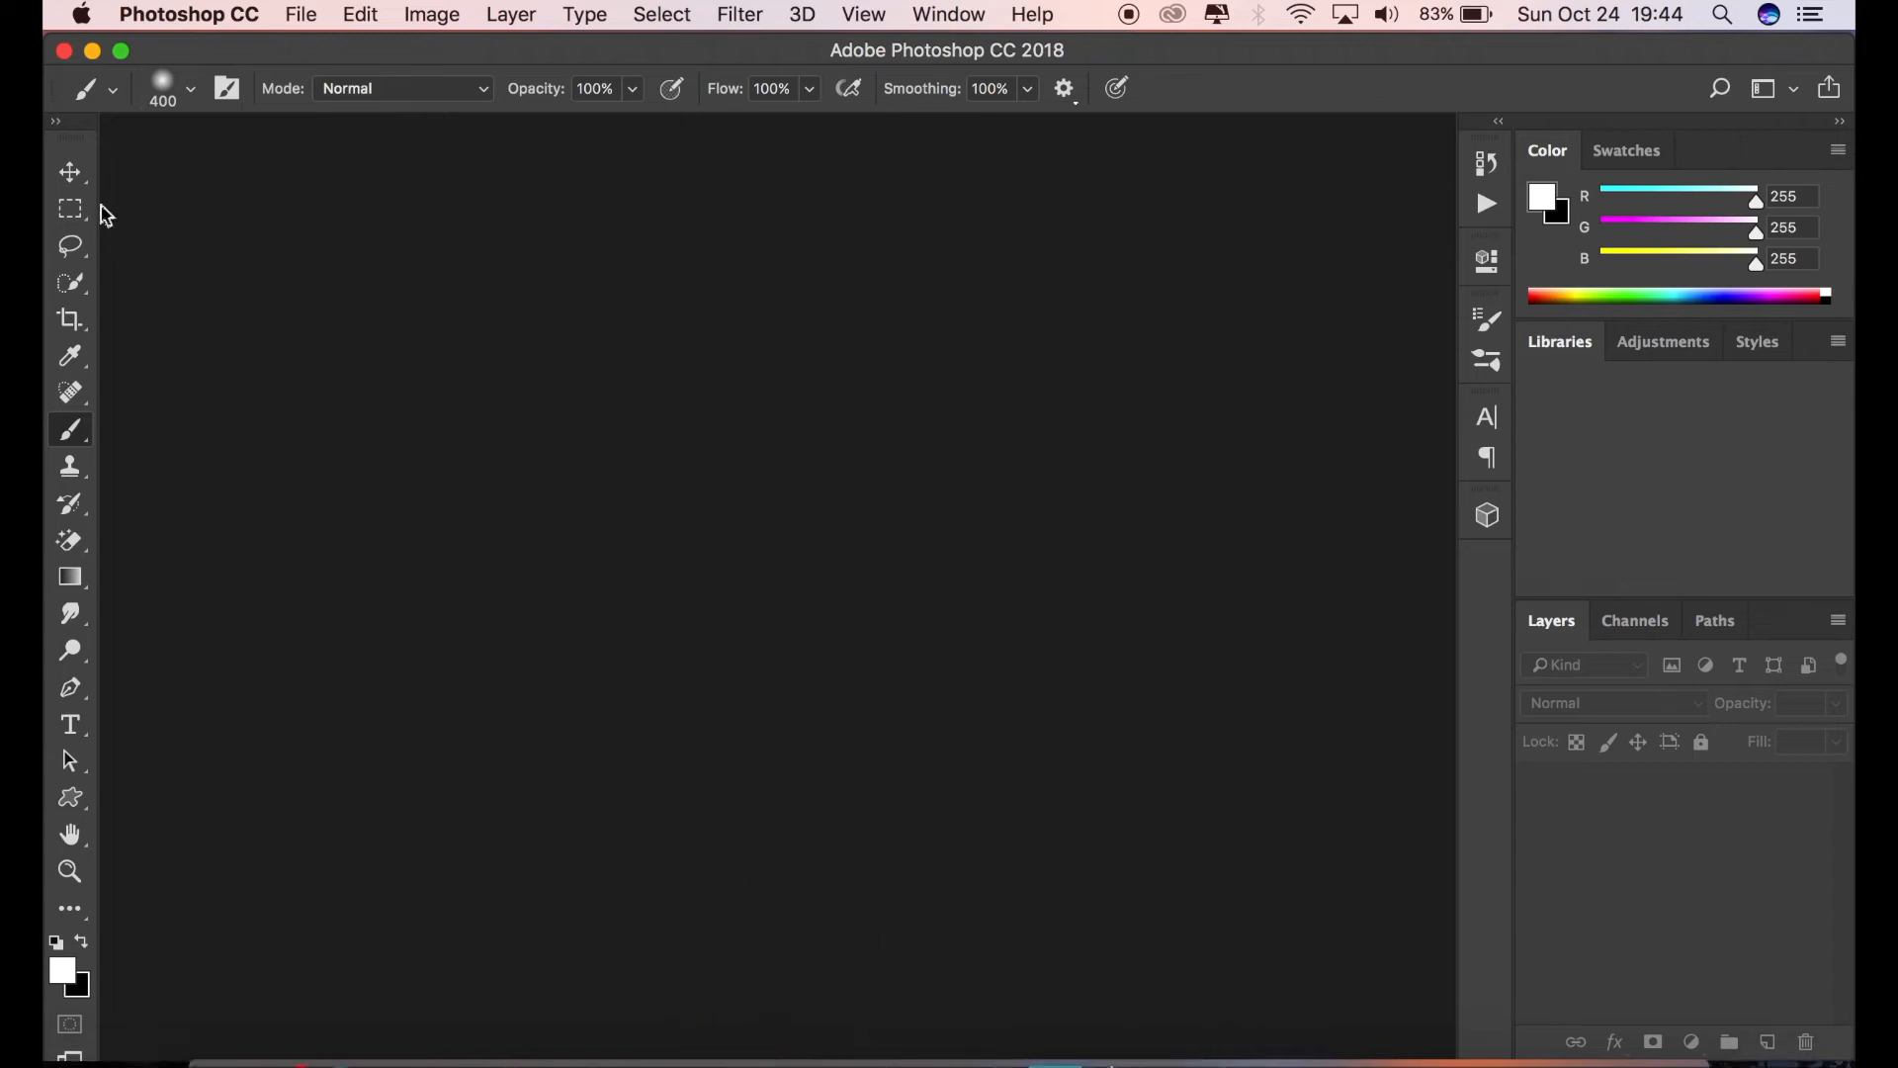
# Open the photo IMG_0090.JPG from the iCloud Desktop folder.
pyautogui.click(301, 14)
pyautogui.click(330, 76)
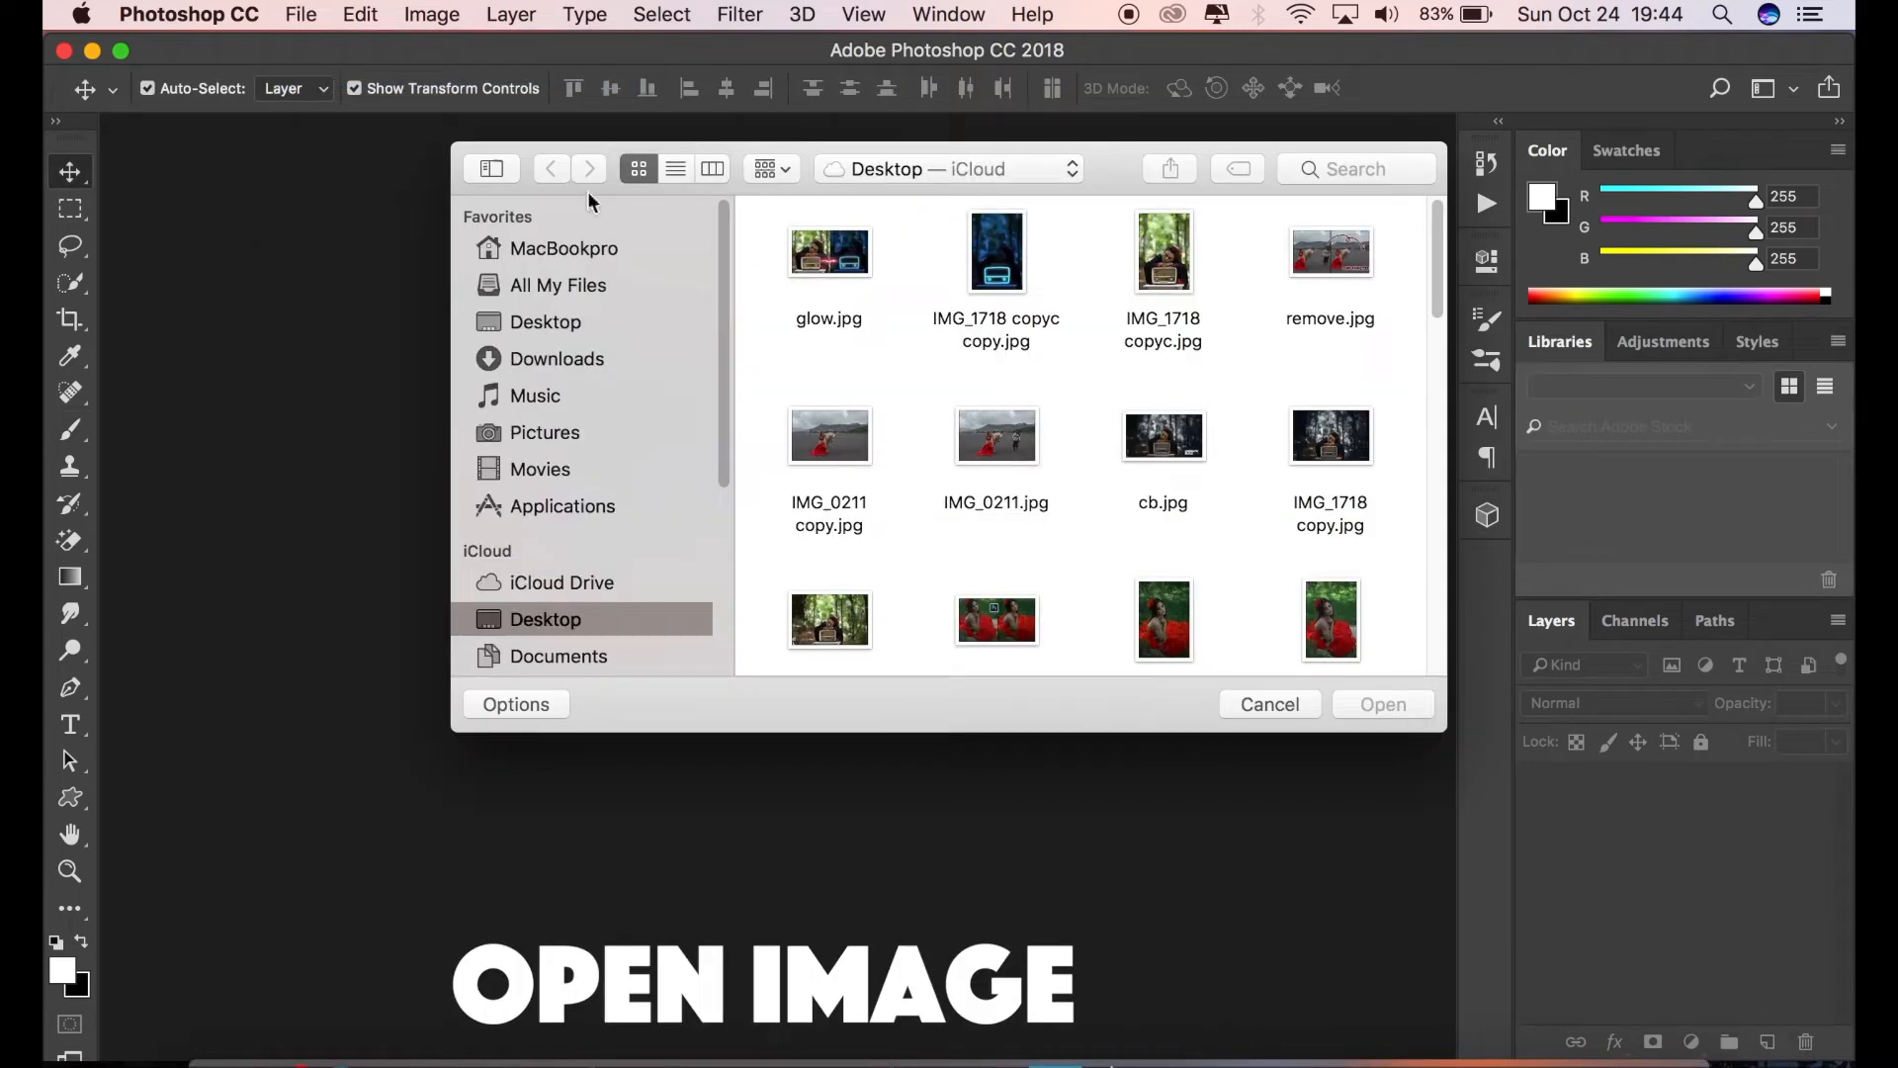
pyautogui.moveTo(1440, 297); pyautogui.dragTo(1381, 684)
pyautogui.click(992, 544)
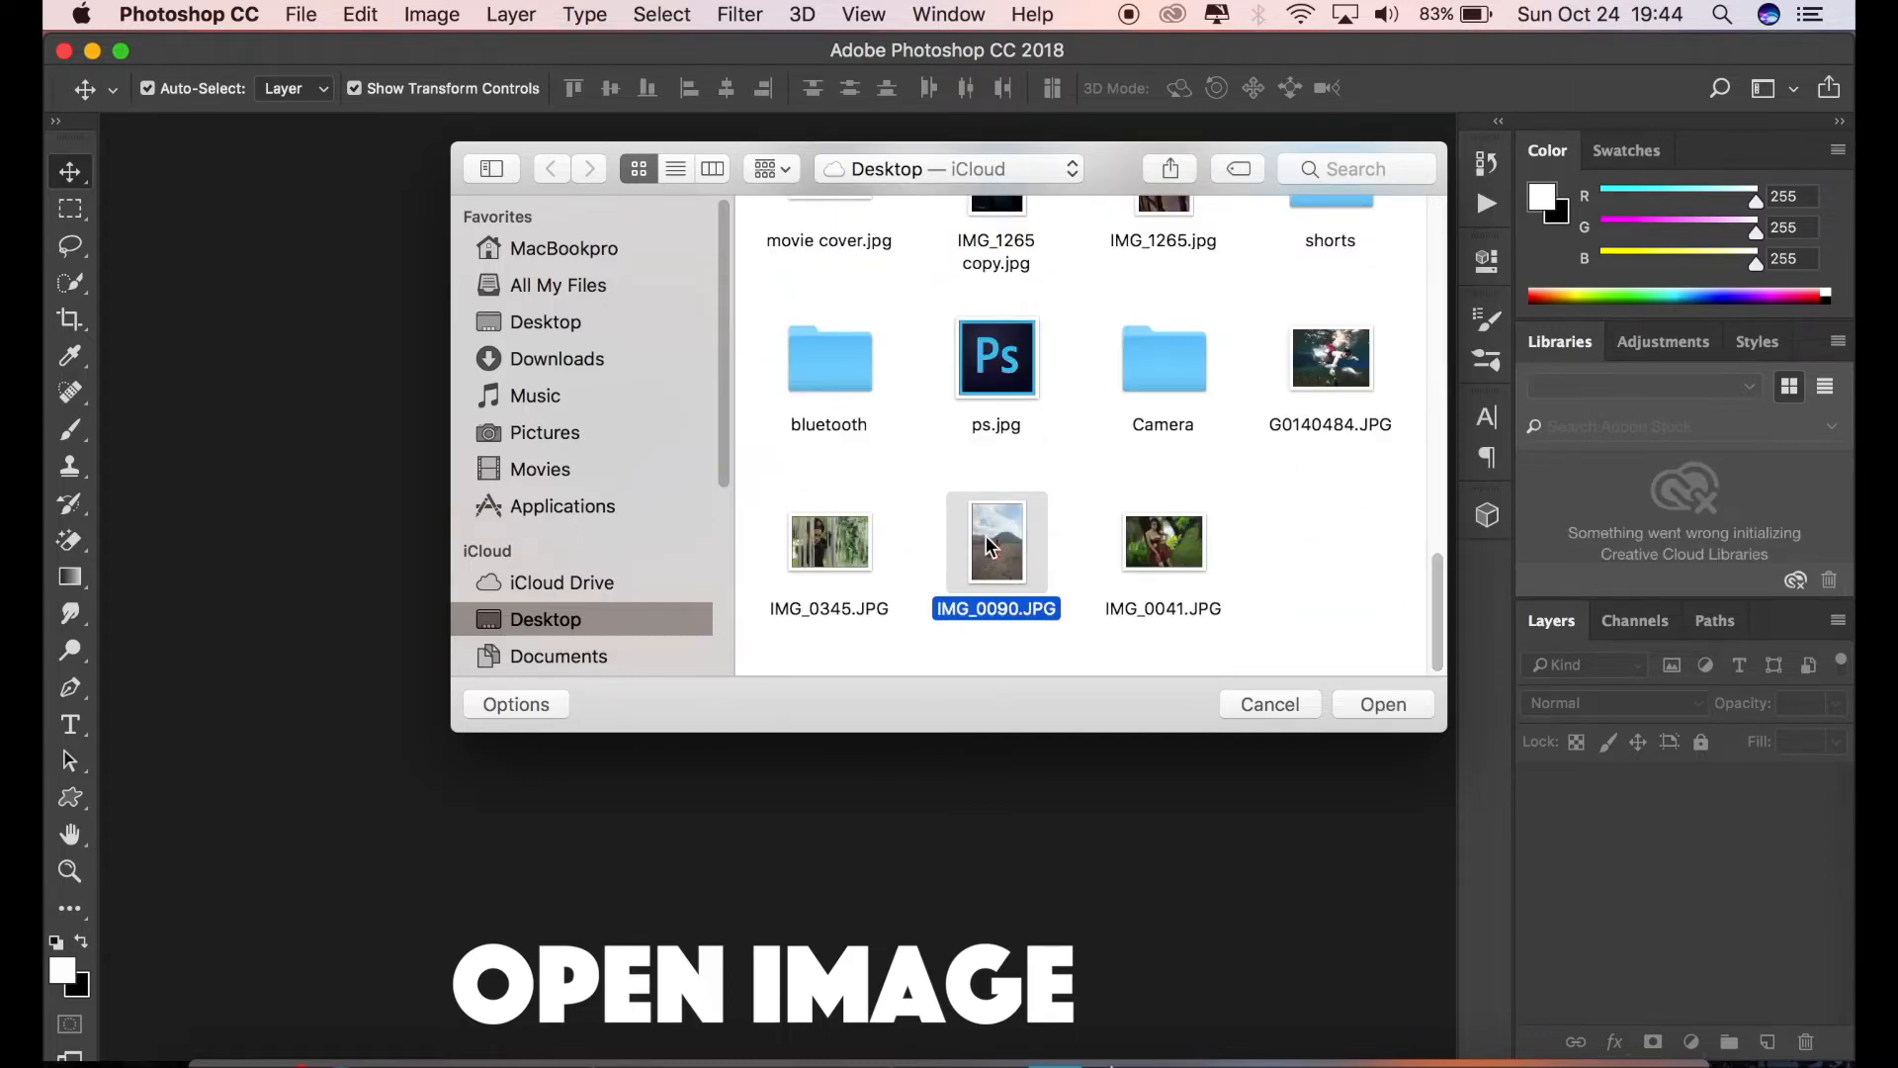
pyautogui.doubleClick(992, 544)
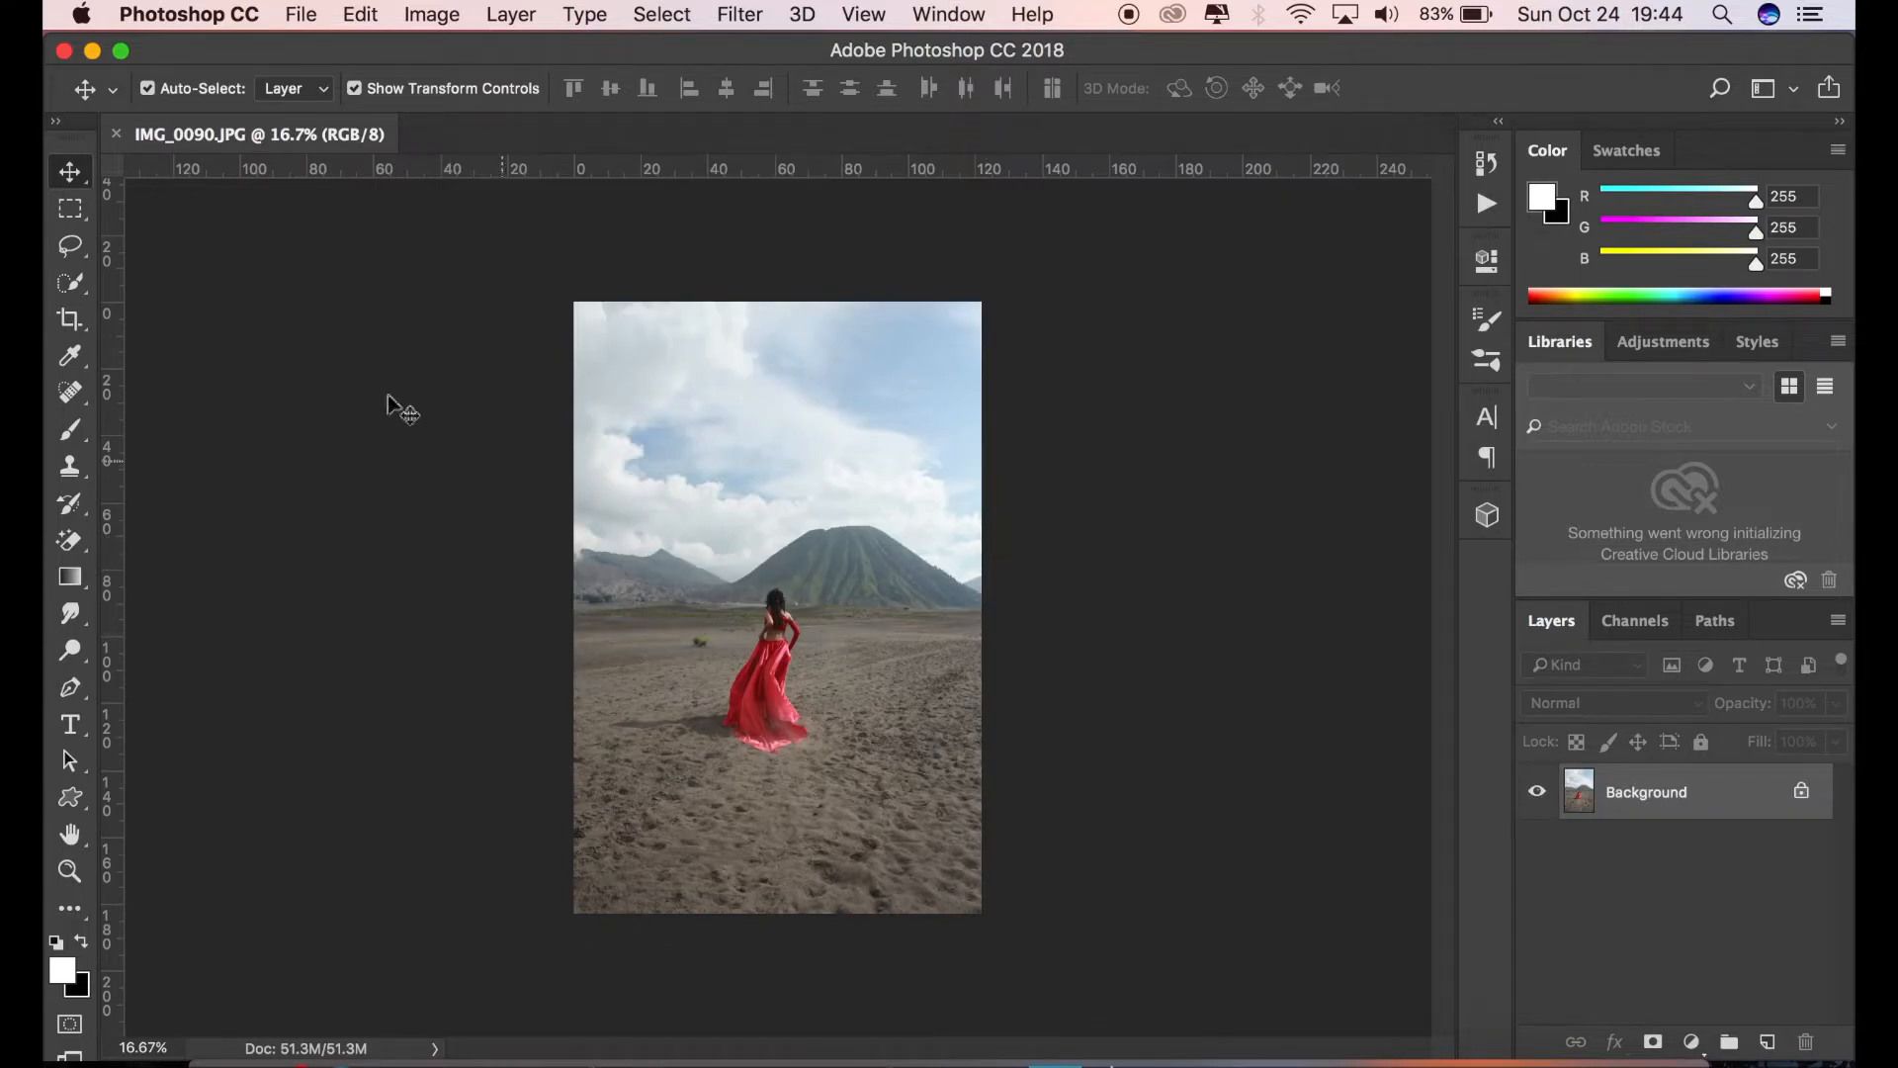
# Crop the photo at its original ratio, trimming the image's left side and the lower part of the foreground.
pyautogui.click(73, 317)
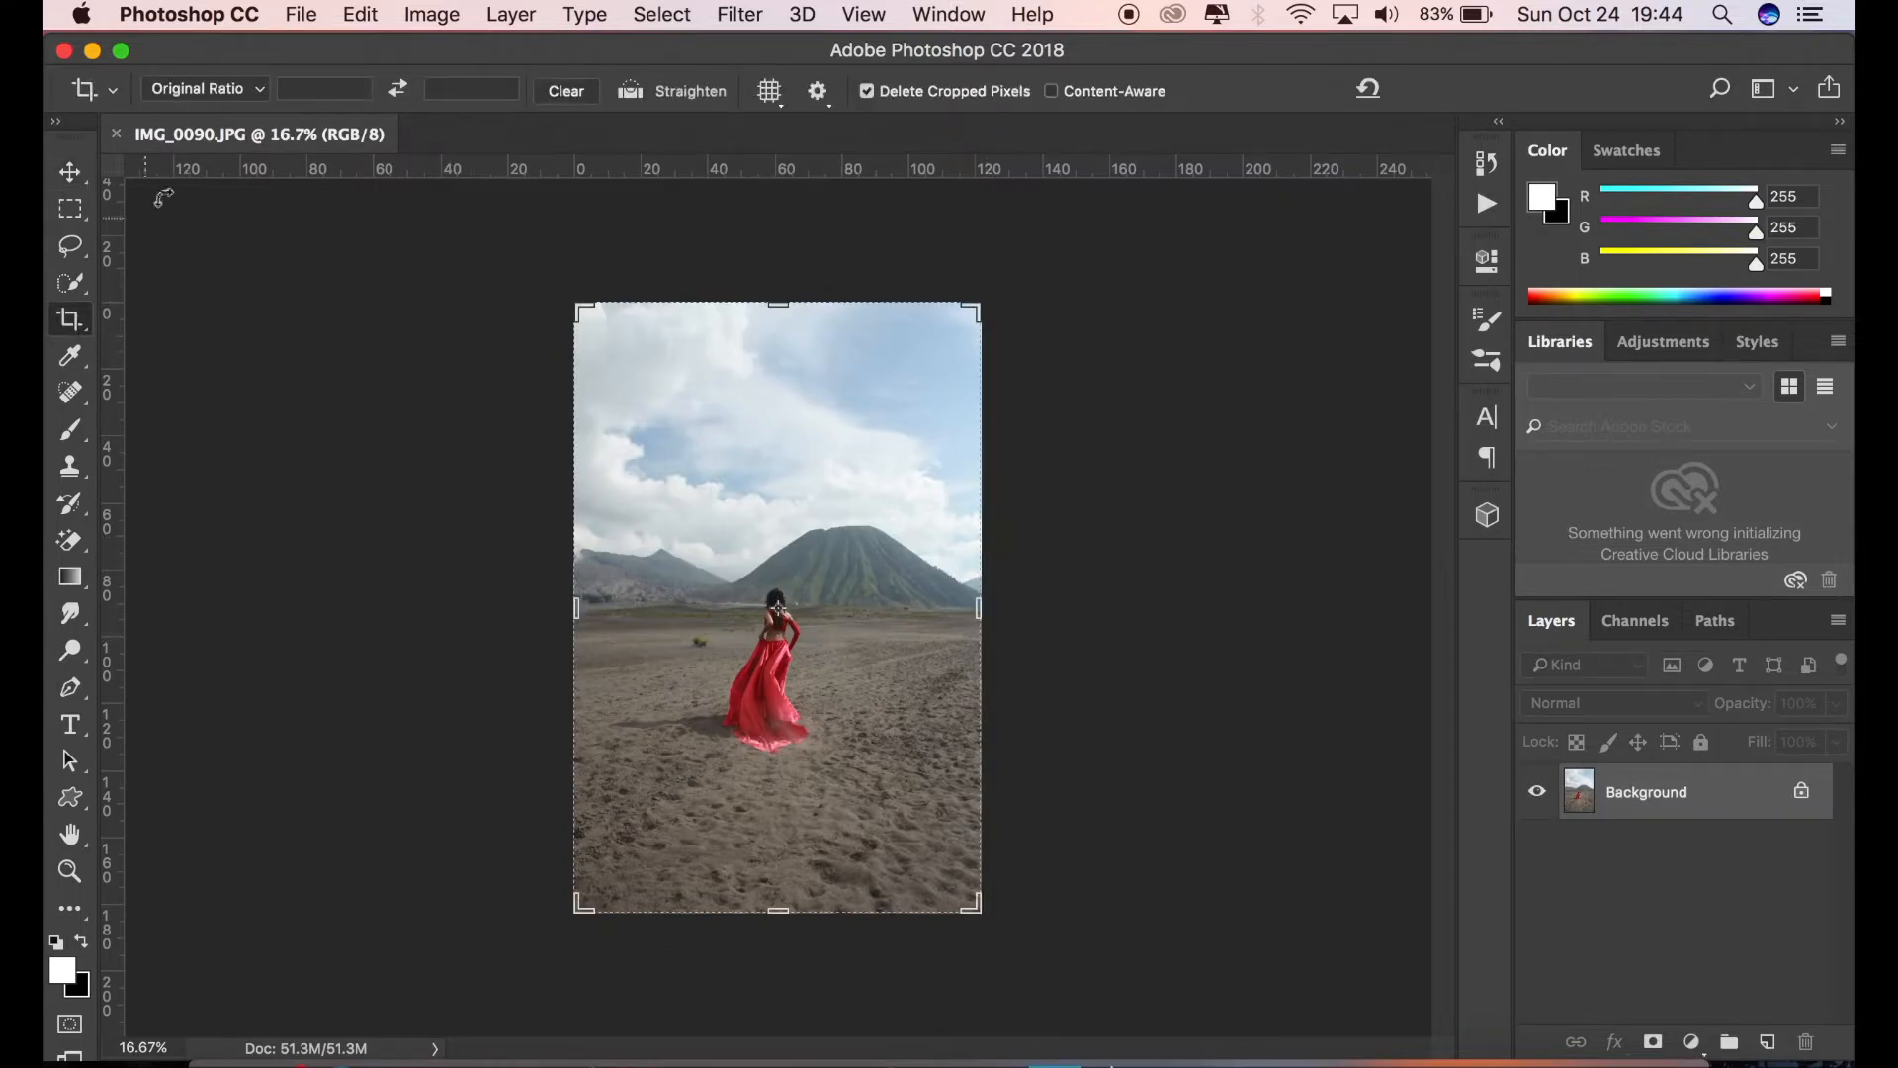
pyautogui.click(234, 91)
pyautogui.click(203, 80)
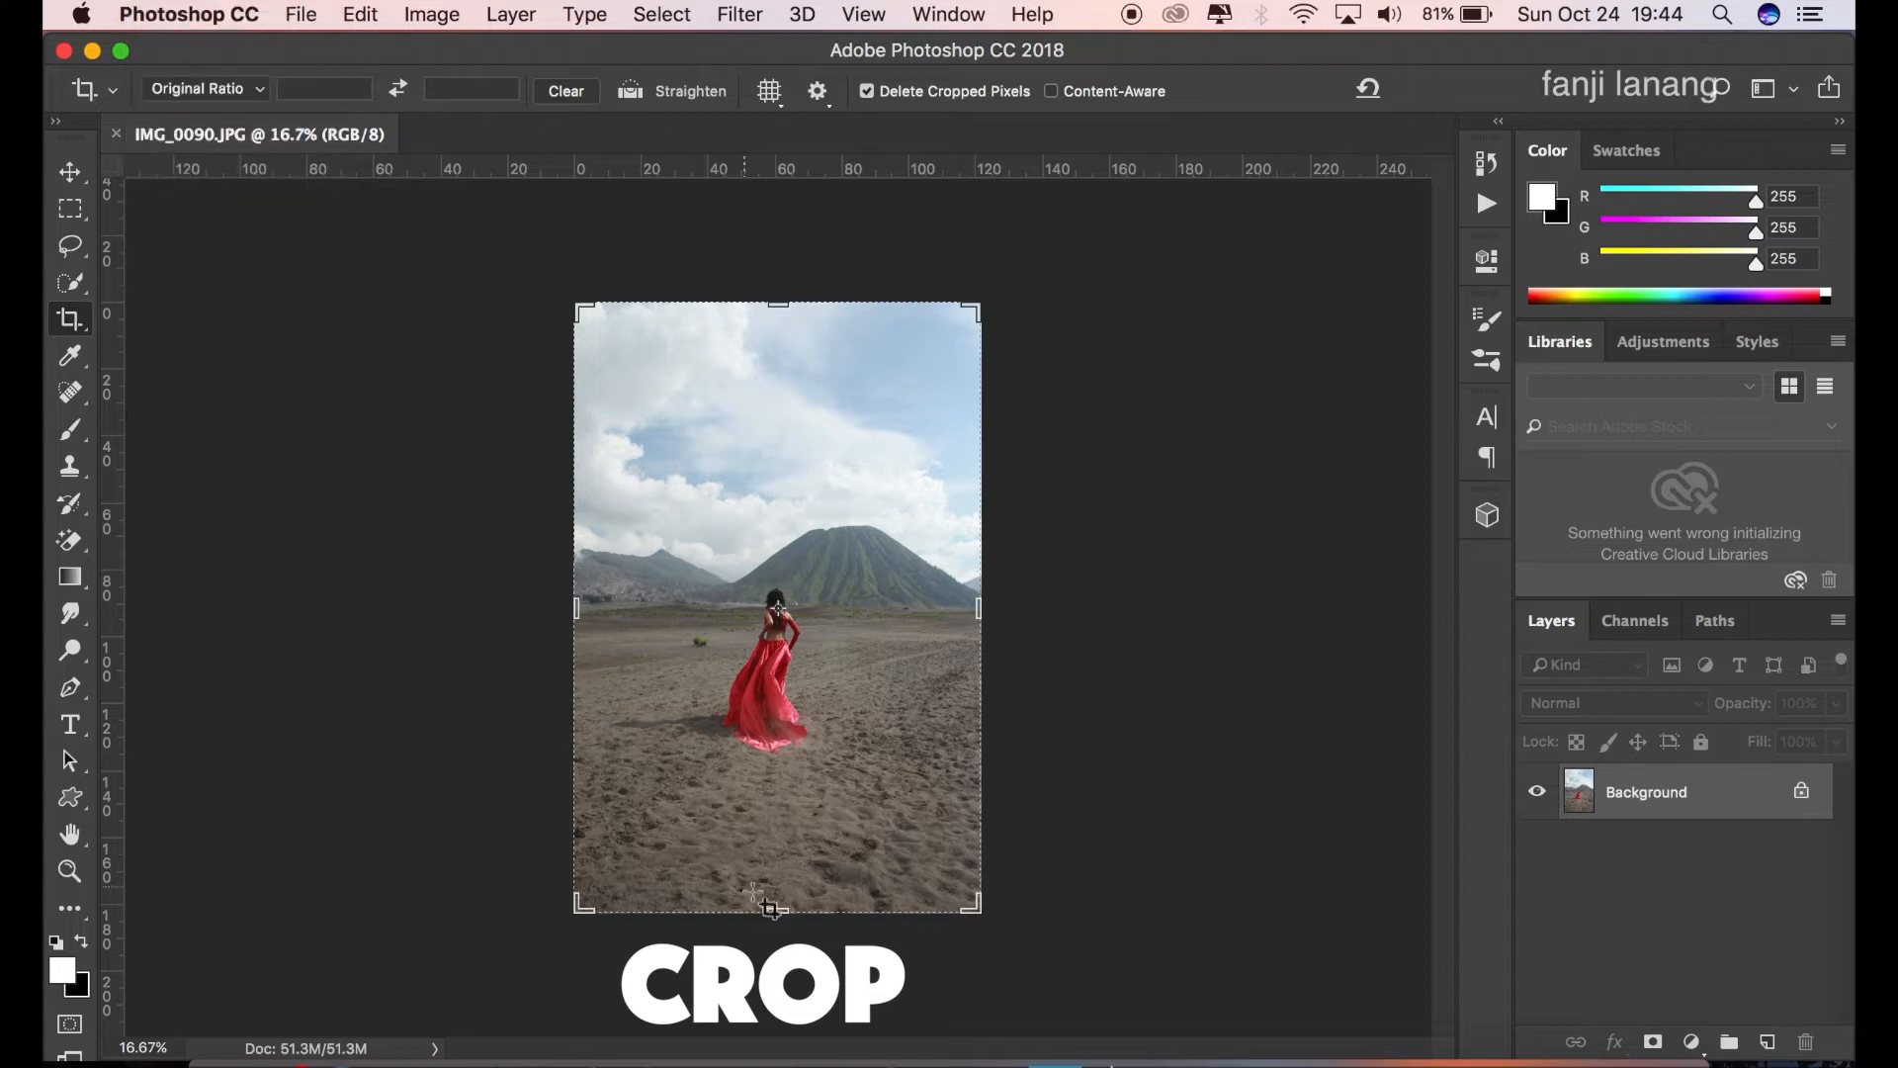
pyautogui.moveTo(778, 909); pyautogui.dragTo(797, 872)
pyautogui.moveTo(875, 658); pyautogui.dragTo(846, 657)
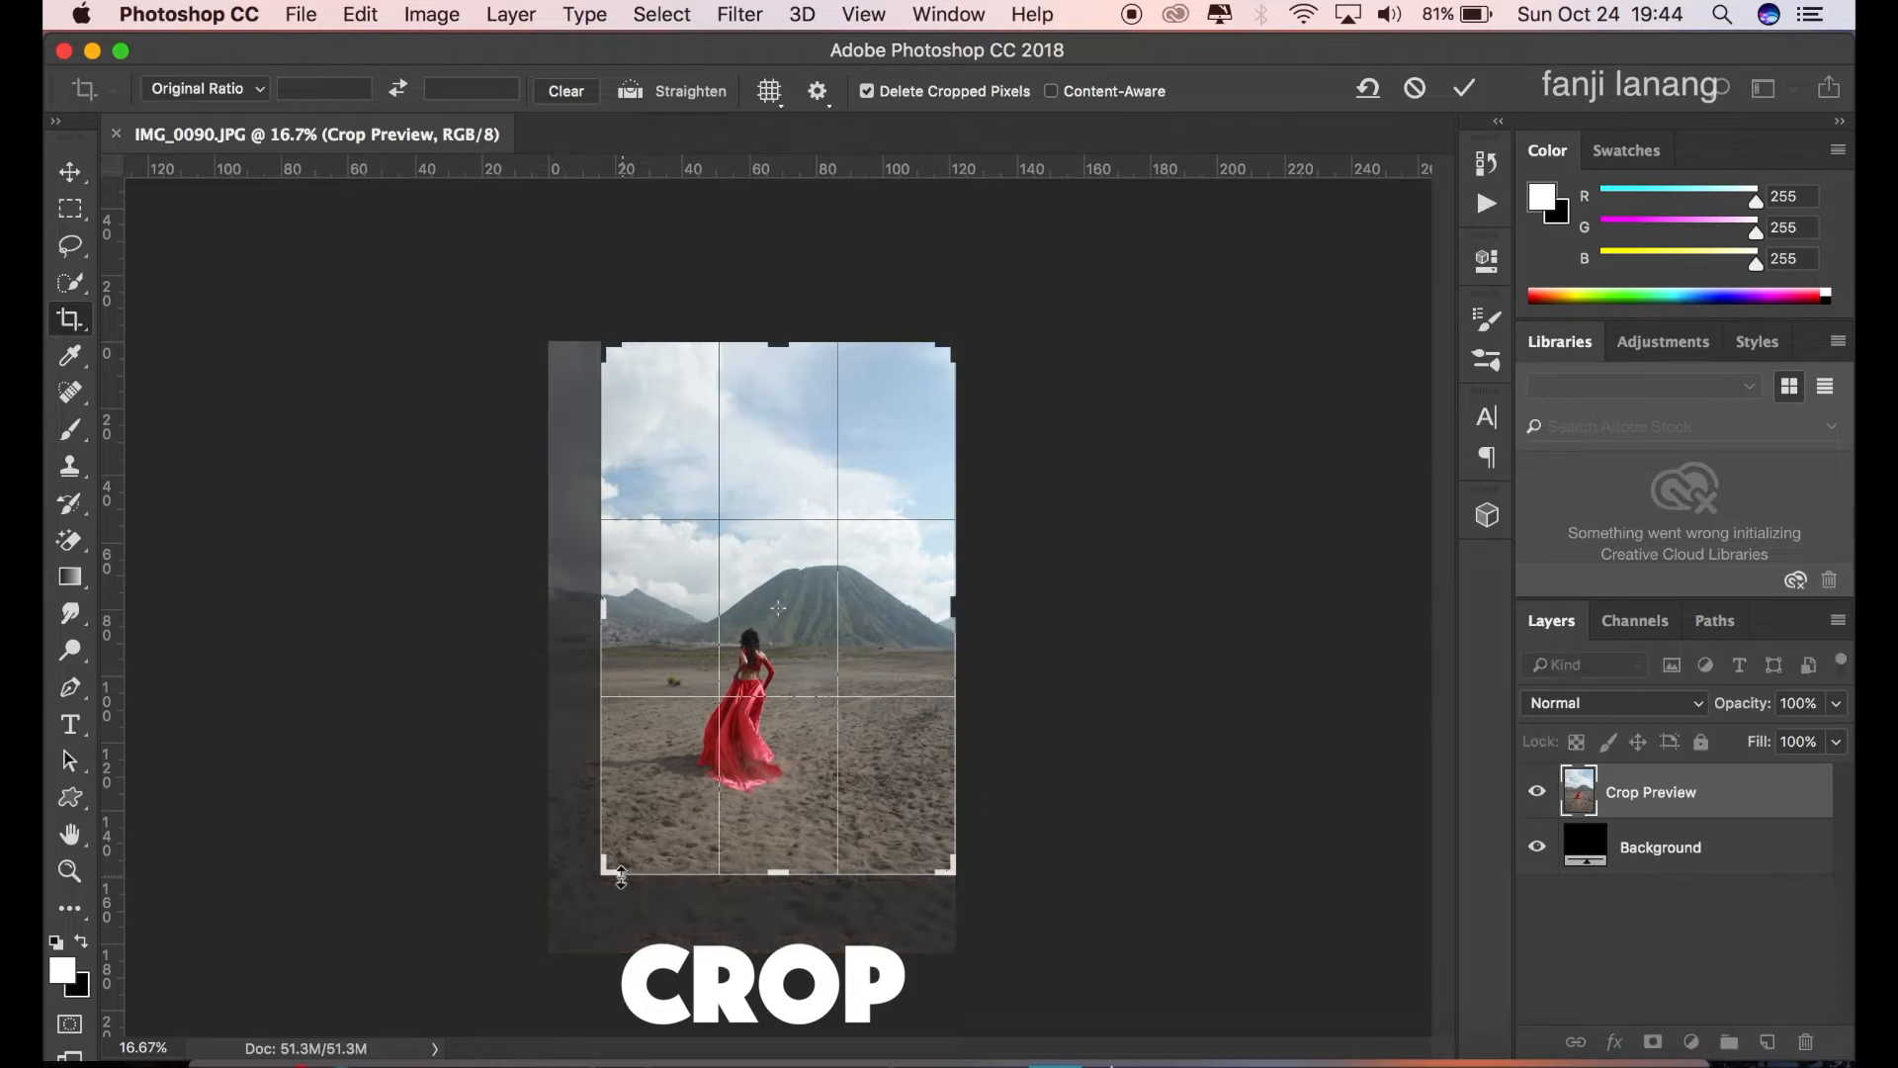
pyautogui.moveTo(613, 873); pyautogui.dragTo(608, 867)
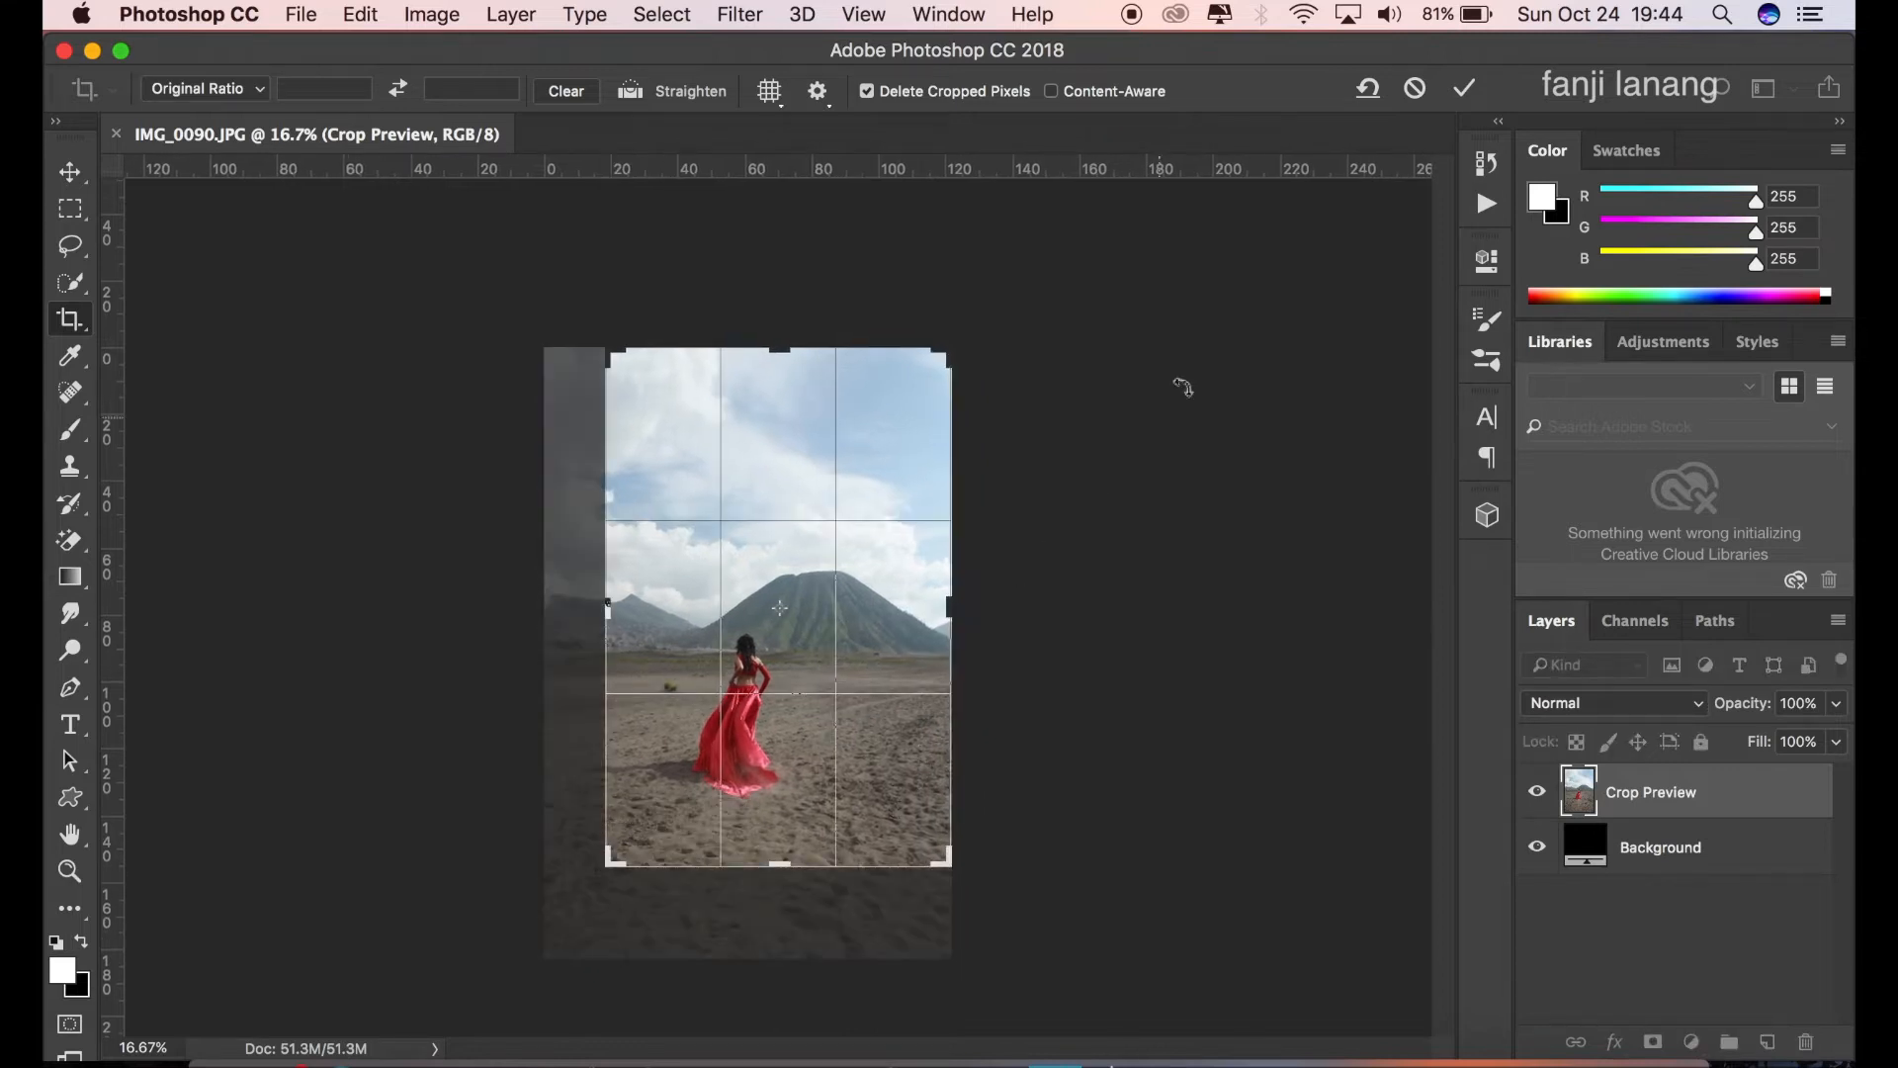
pyautogui.click(1465, 87)
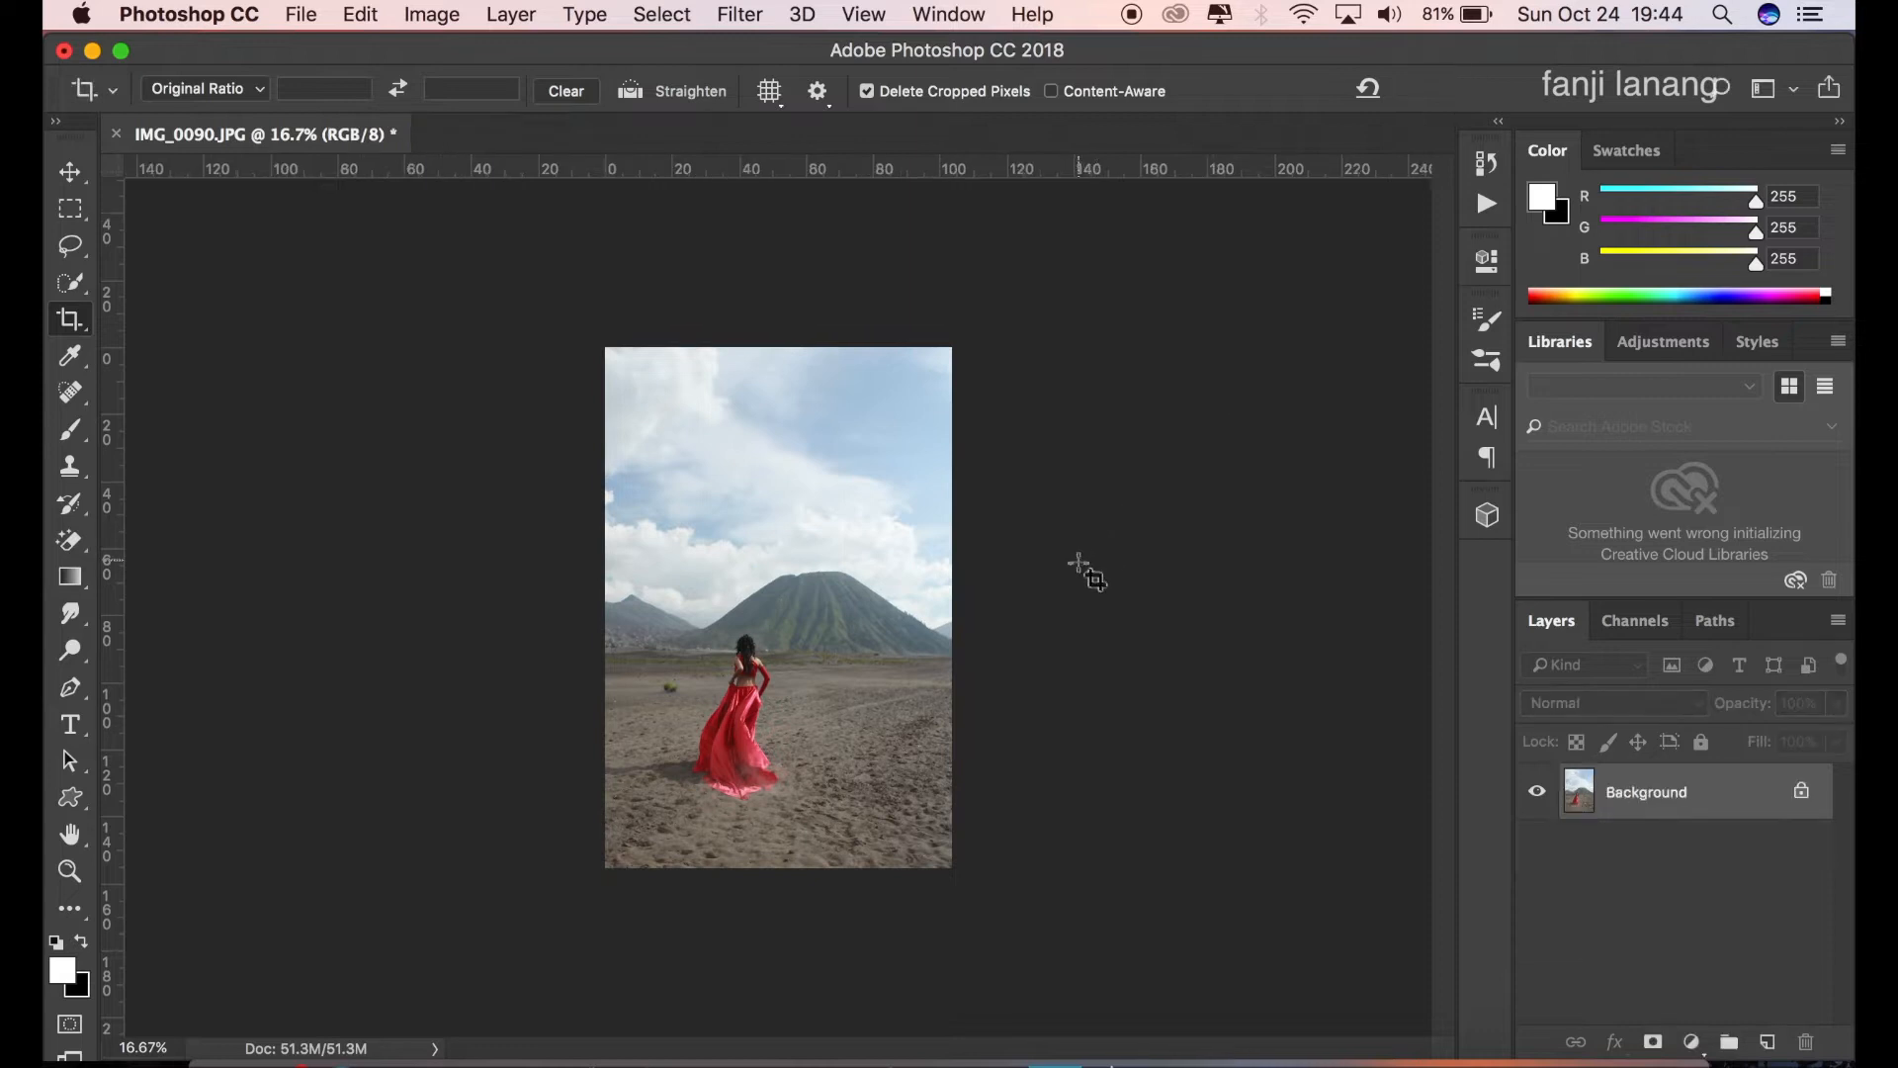
# Duplicate the Background layer and copy the entire Green channel of the duplicate.
pyautogui.click(69, 172)
pyautogui.moveTo(1614, 816); pyautogui.dragTo(1767, 1033)
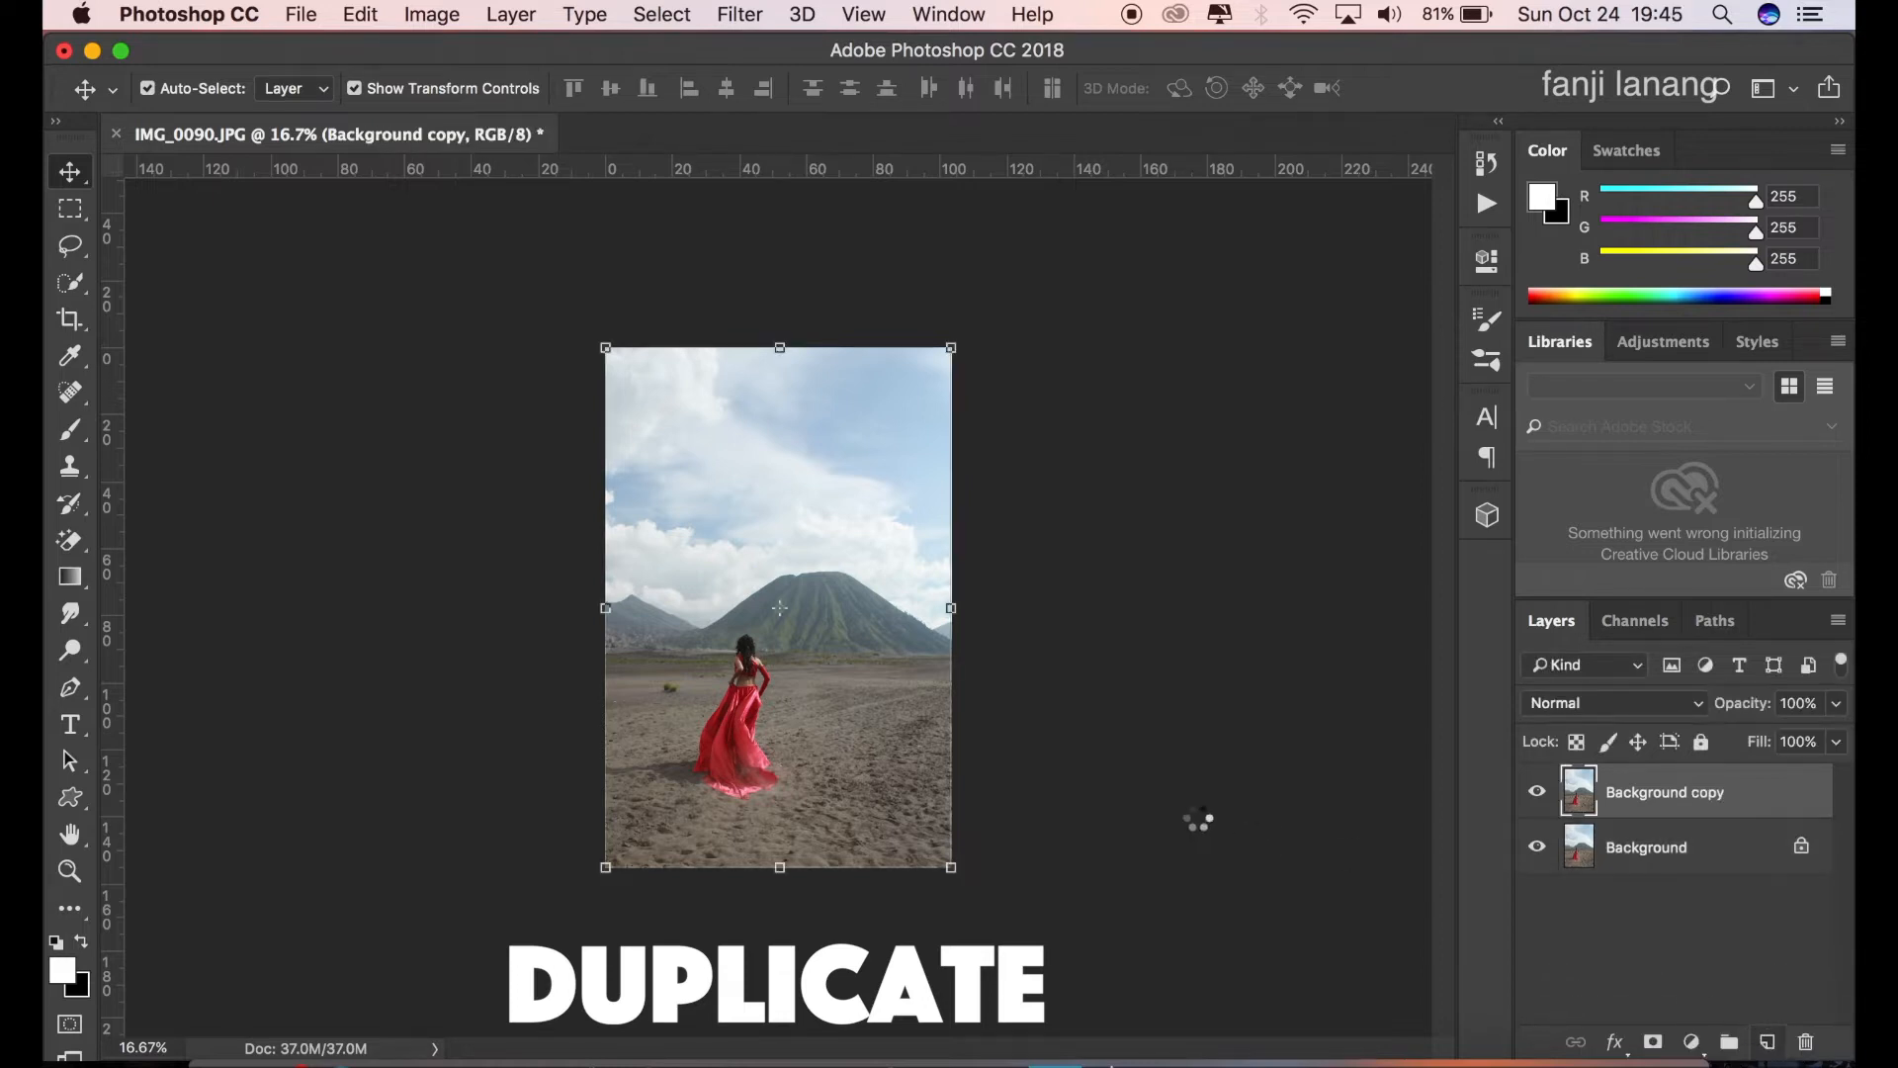
pyautogui.click(1609, 630)
pyautogui.click(1649, 779)
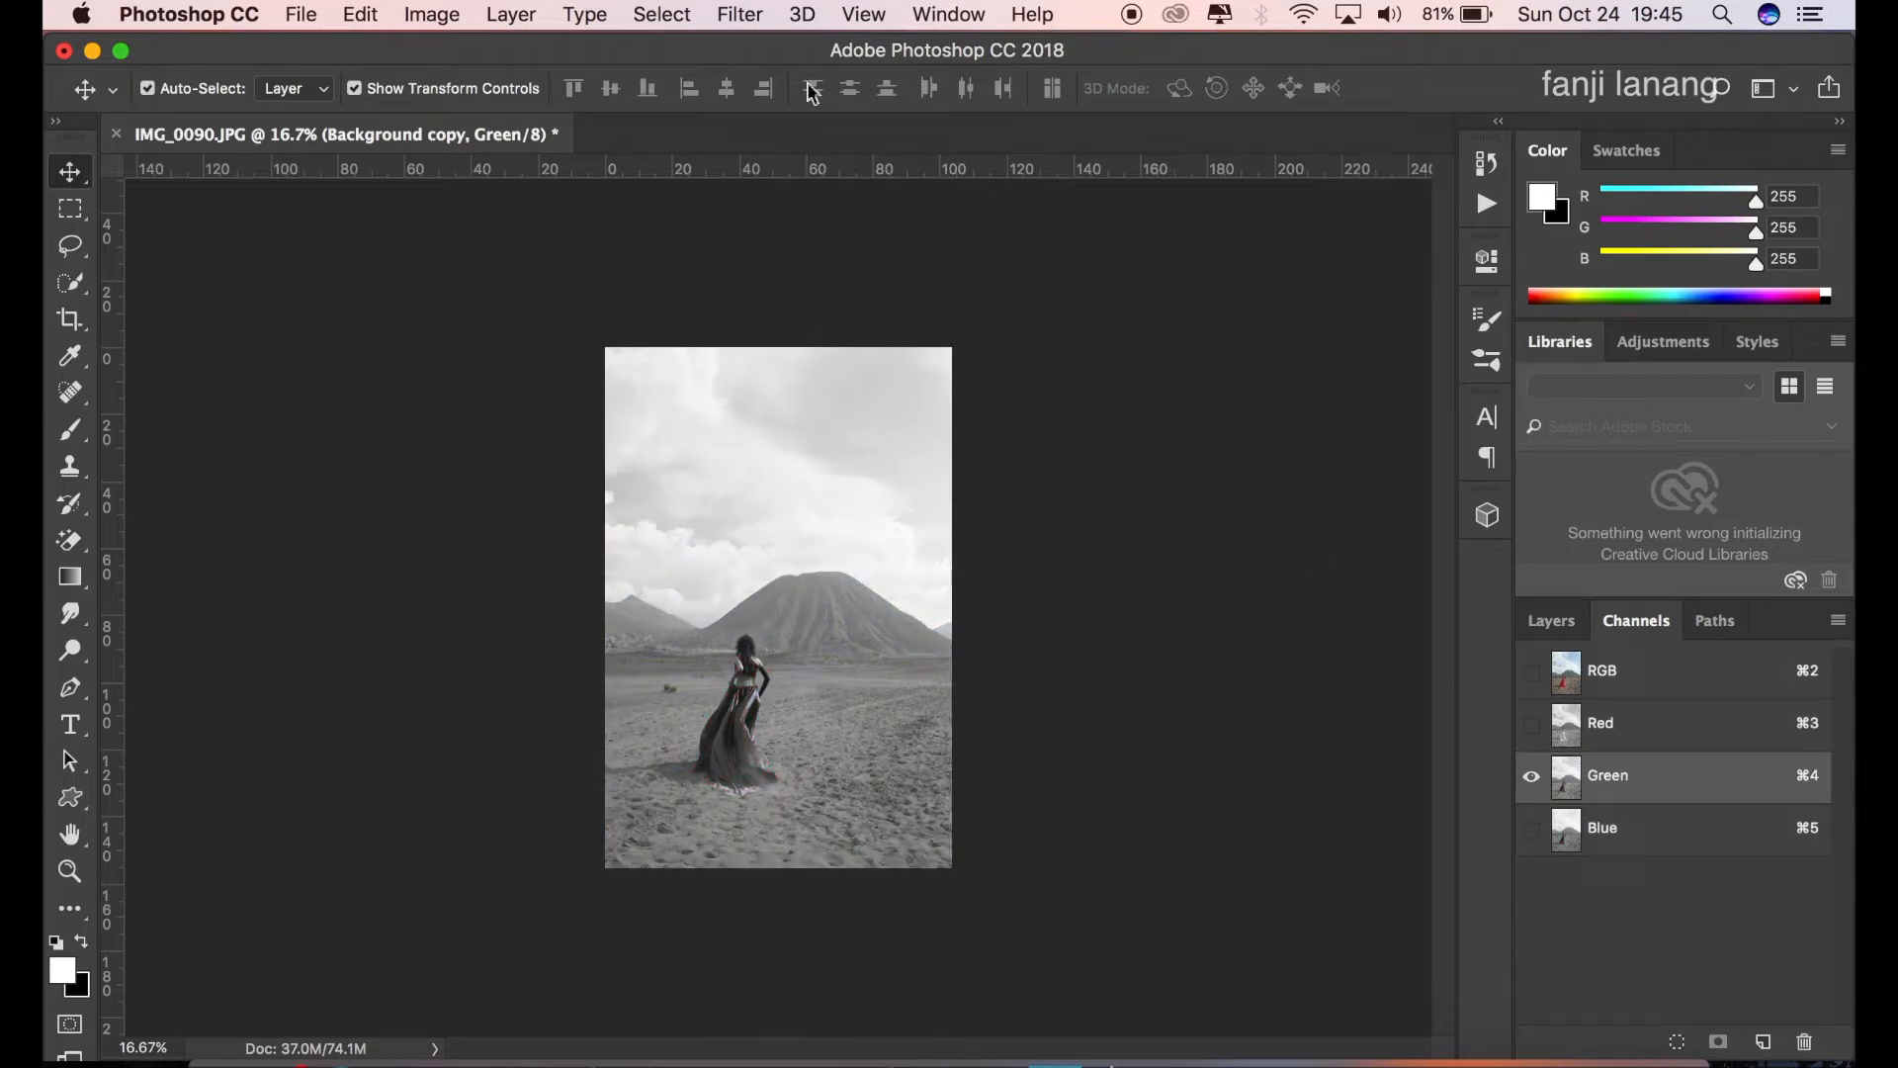
pyautogui.click(673, 18)
pyautogui.click(668, 42)
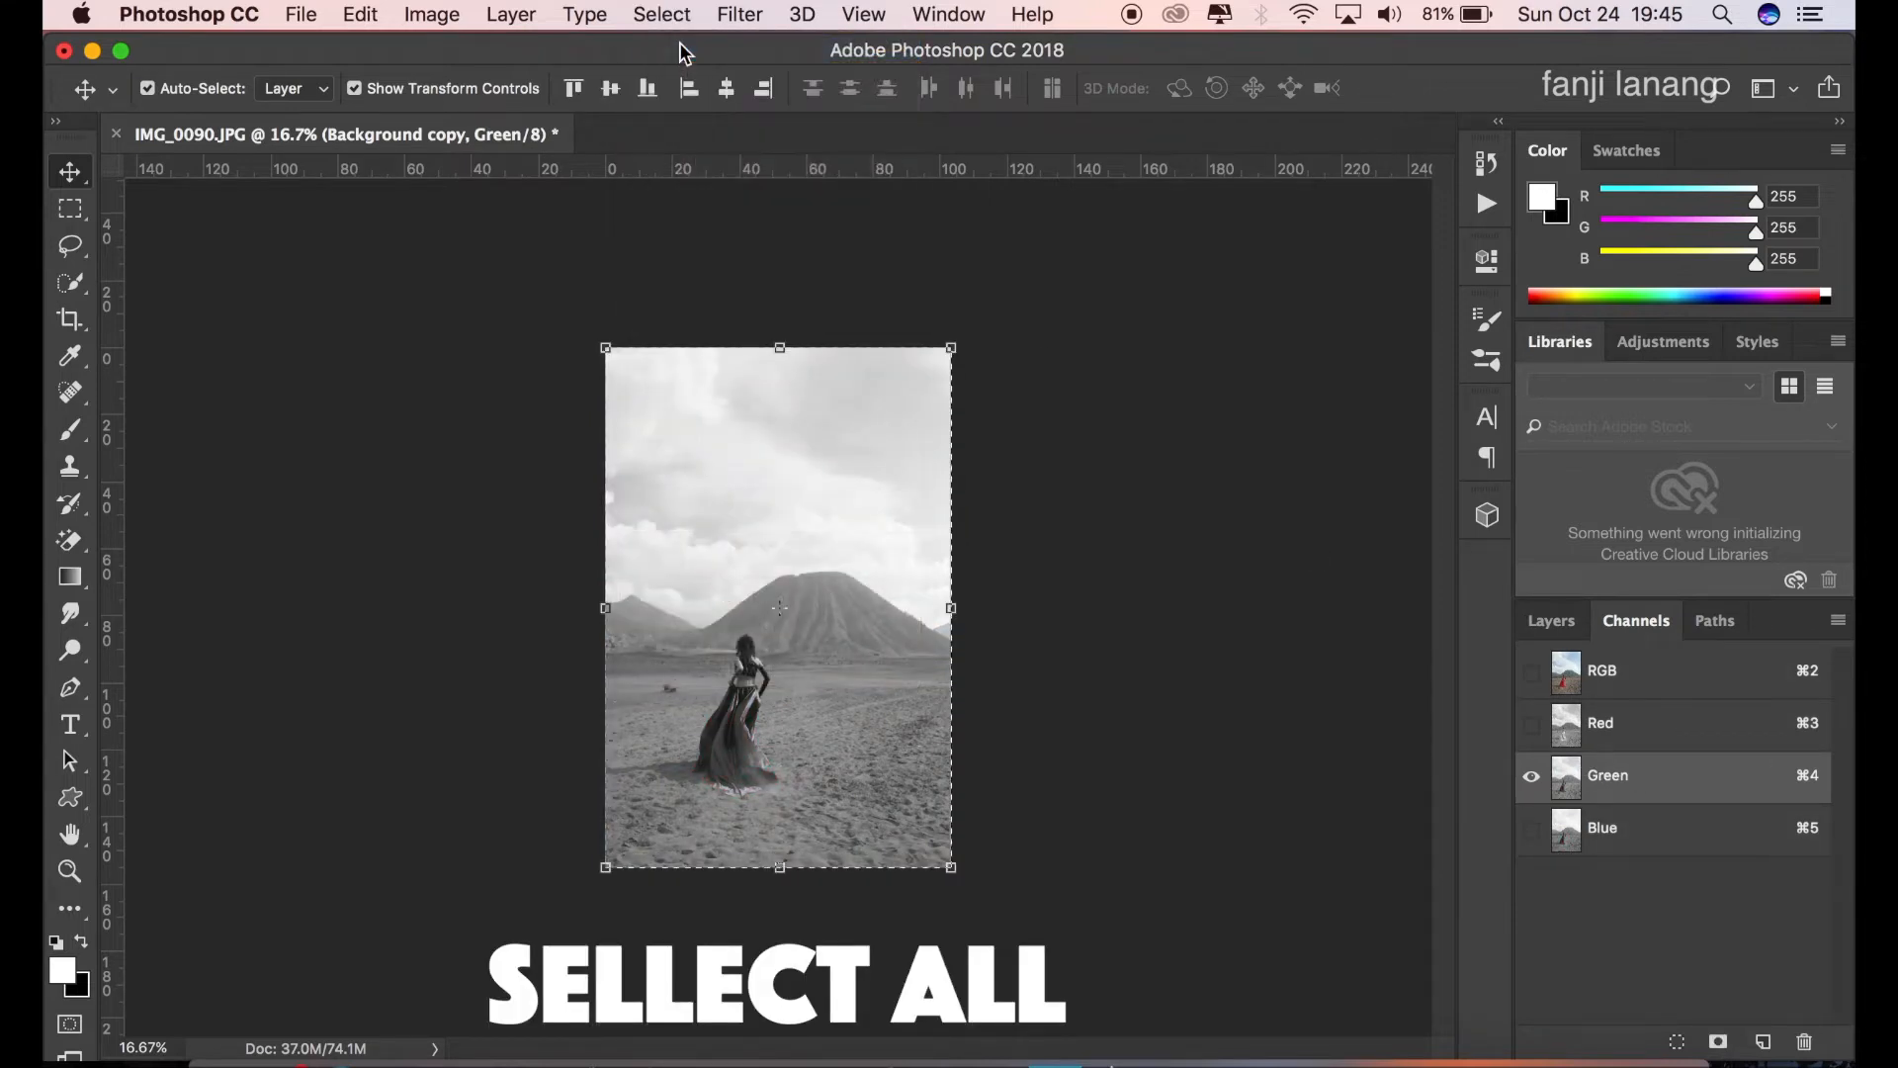
pyautogui.click(304, 16)
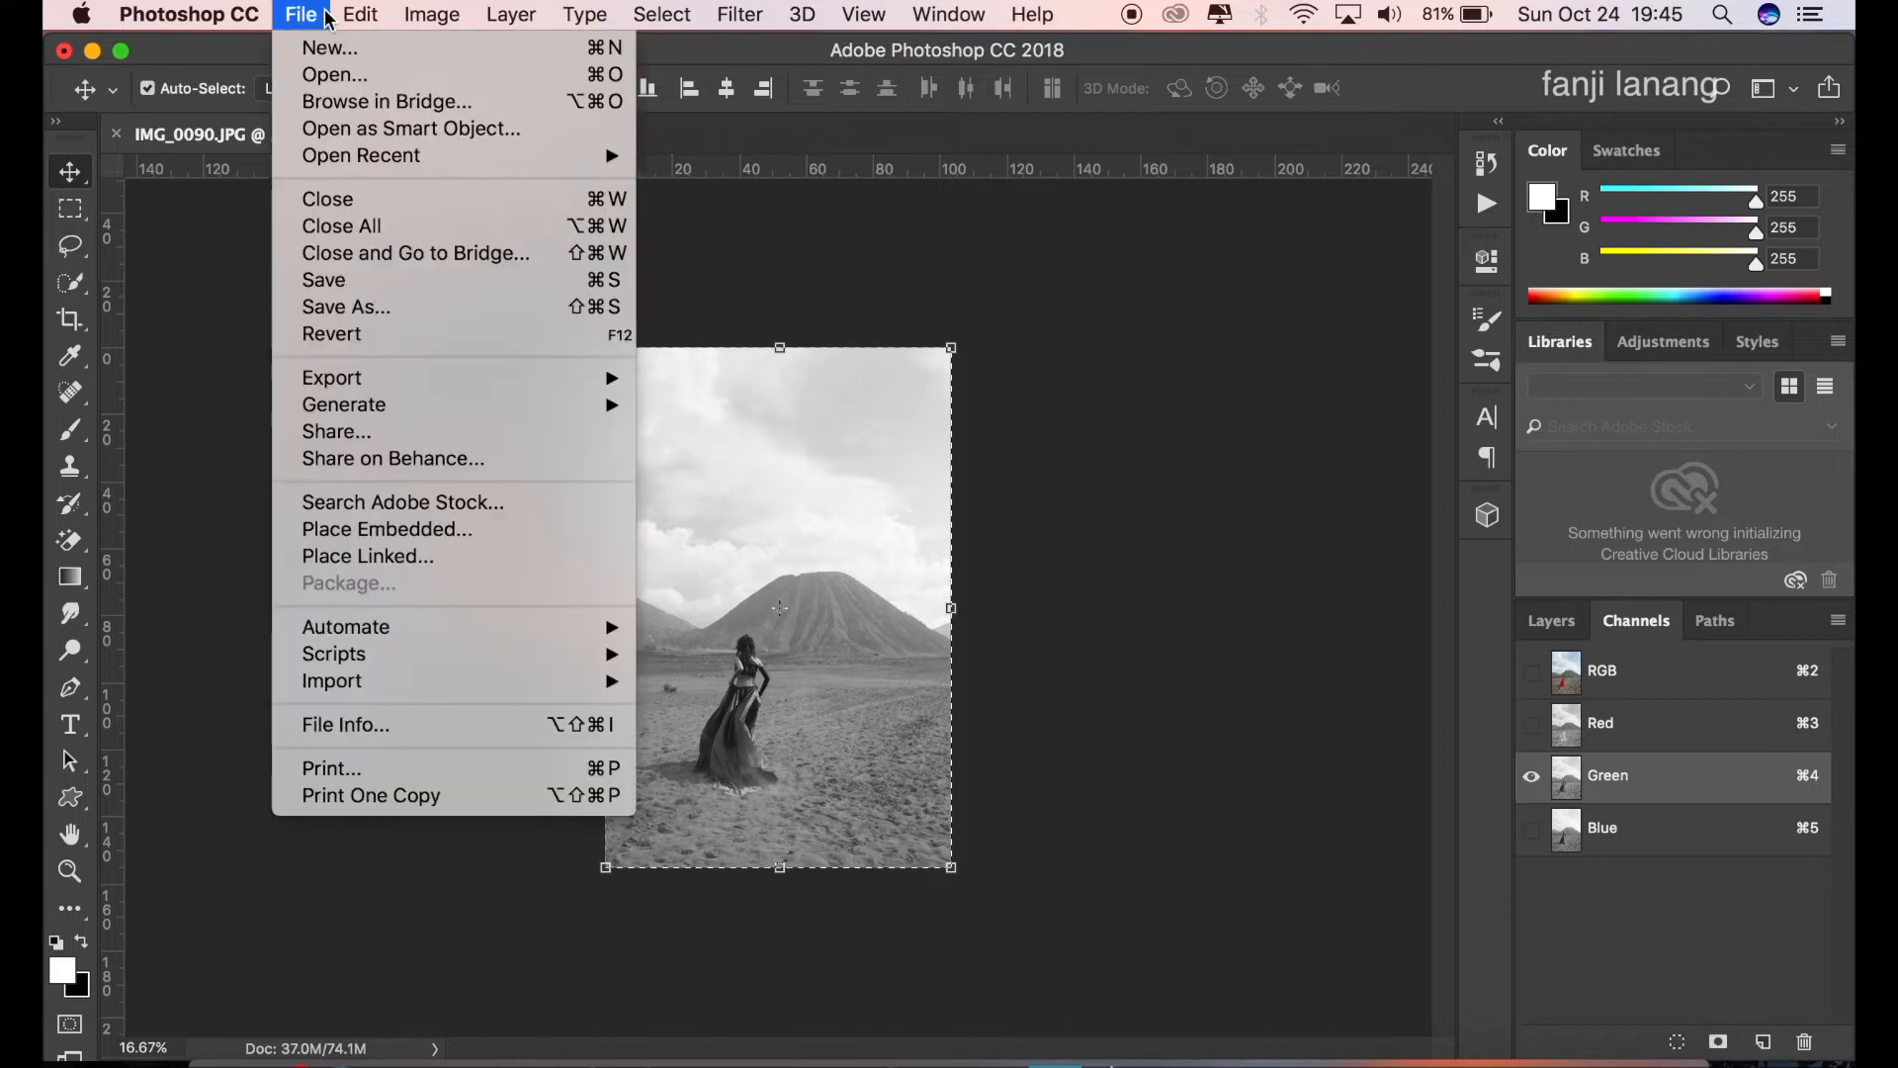
pyautogui.moveTo(361, 18)
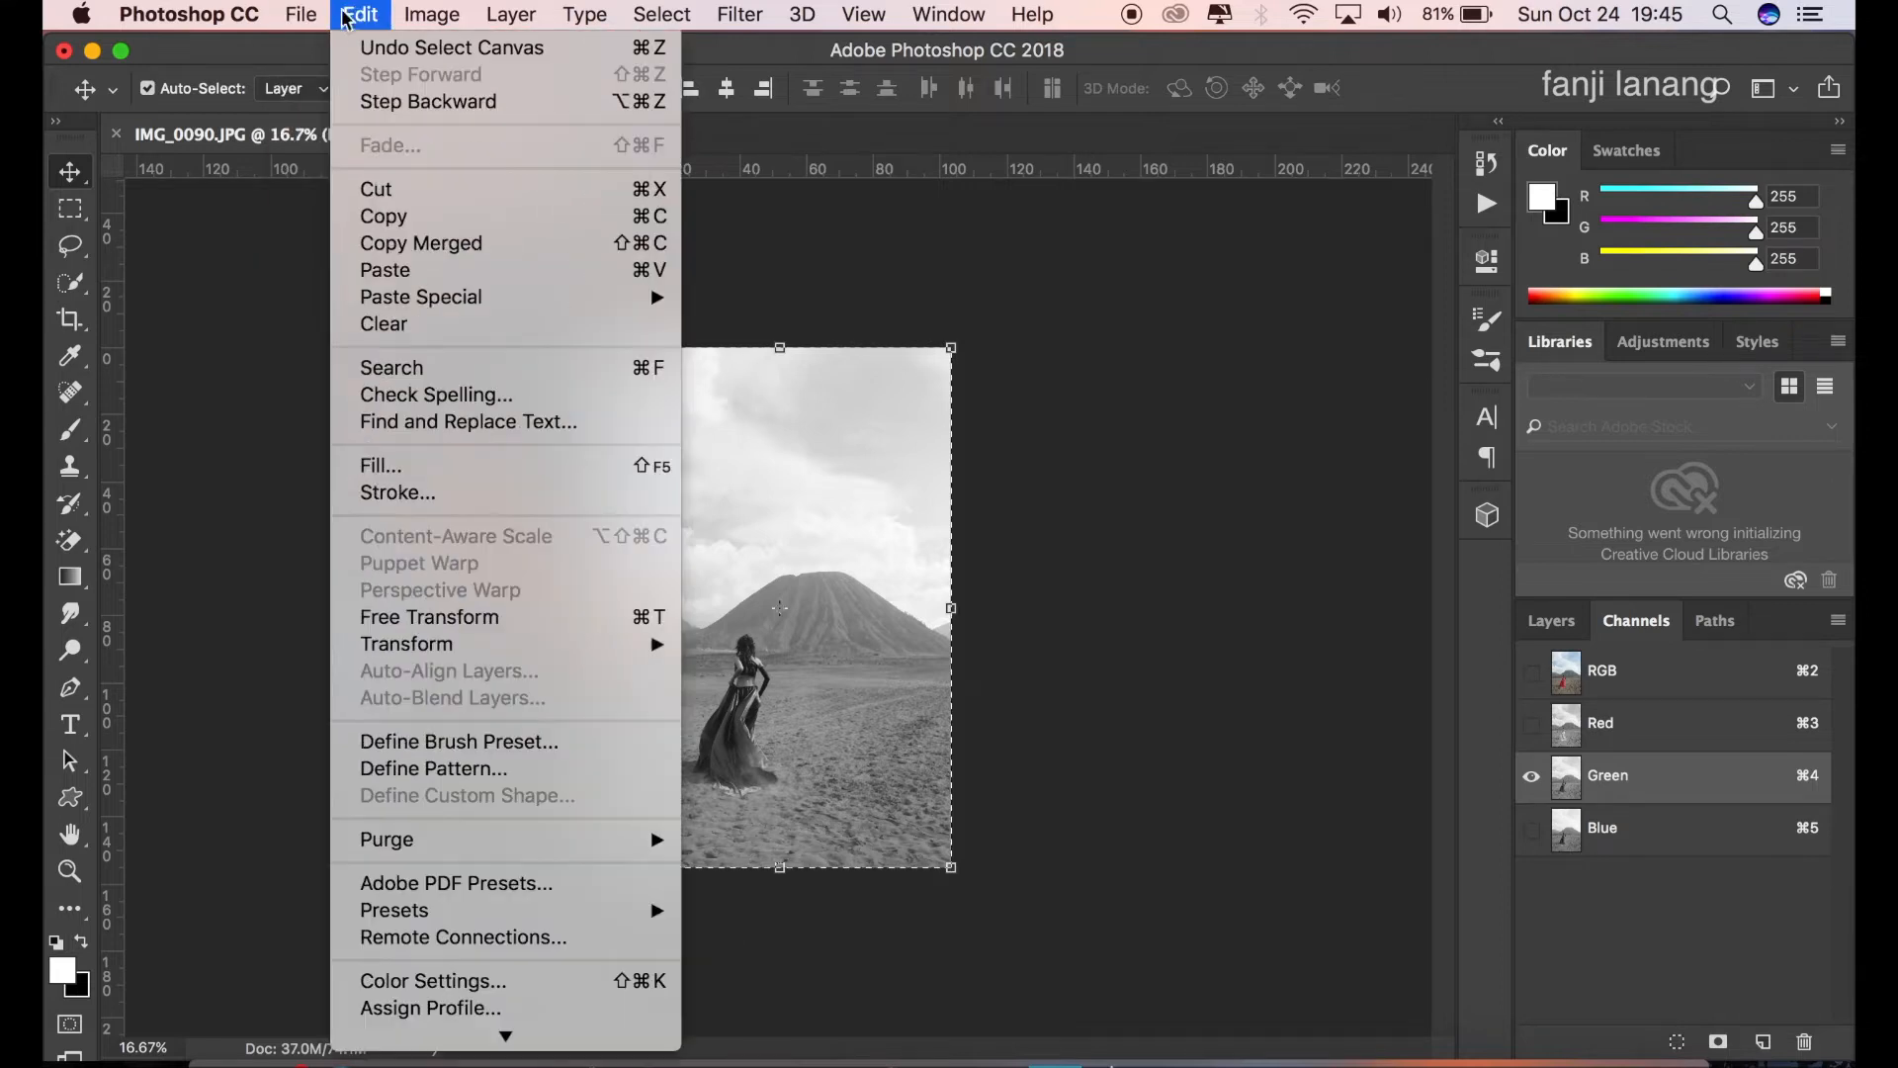
pyautogui.click(407, 216)
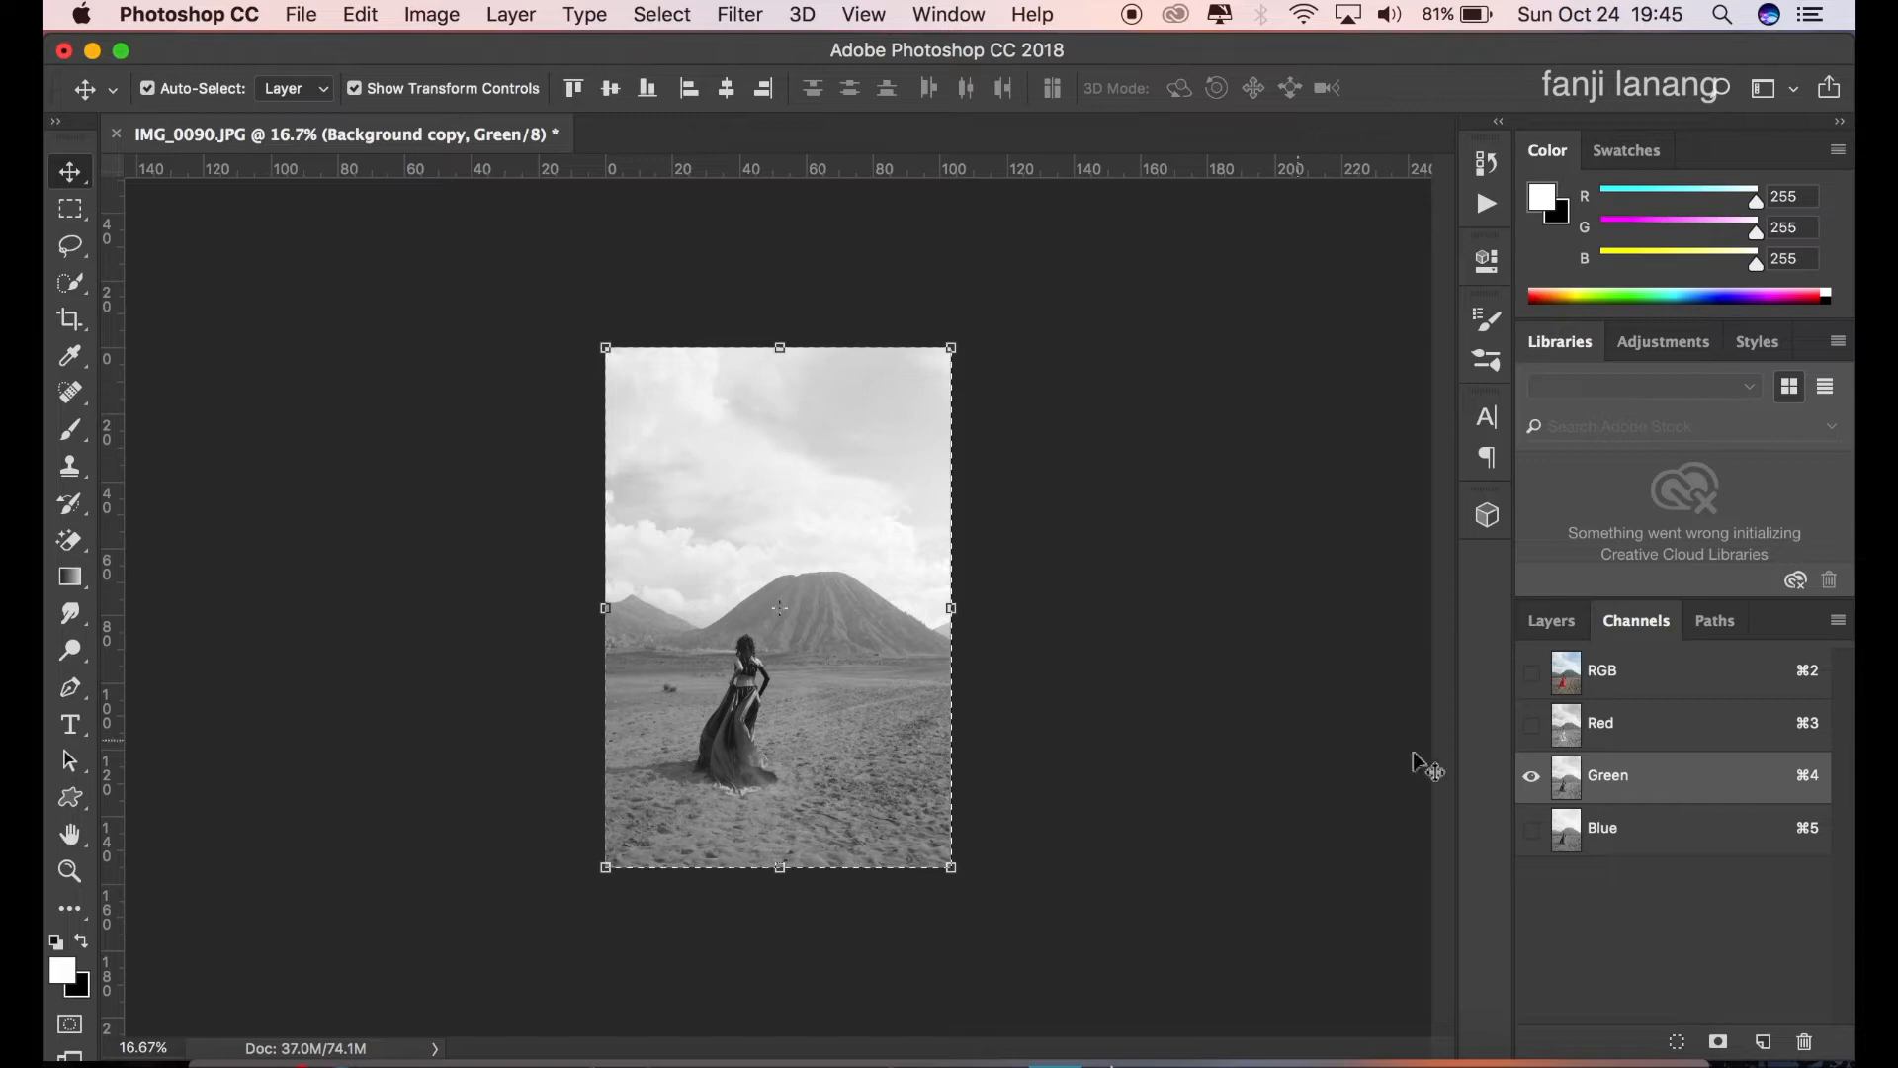
# Paste the copied Green channel into the Blue channel, then deselect with the RGB composite and the layer list shown again.
pyautogui.click(1636, 826)
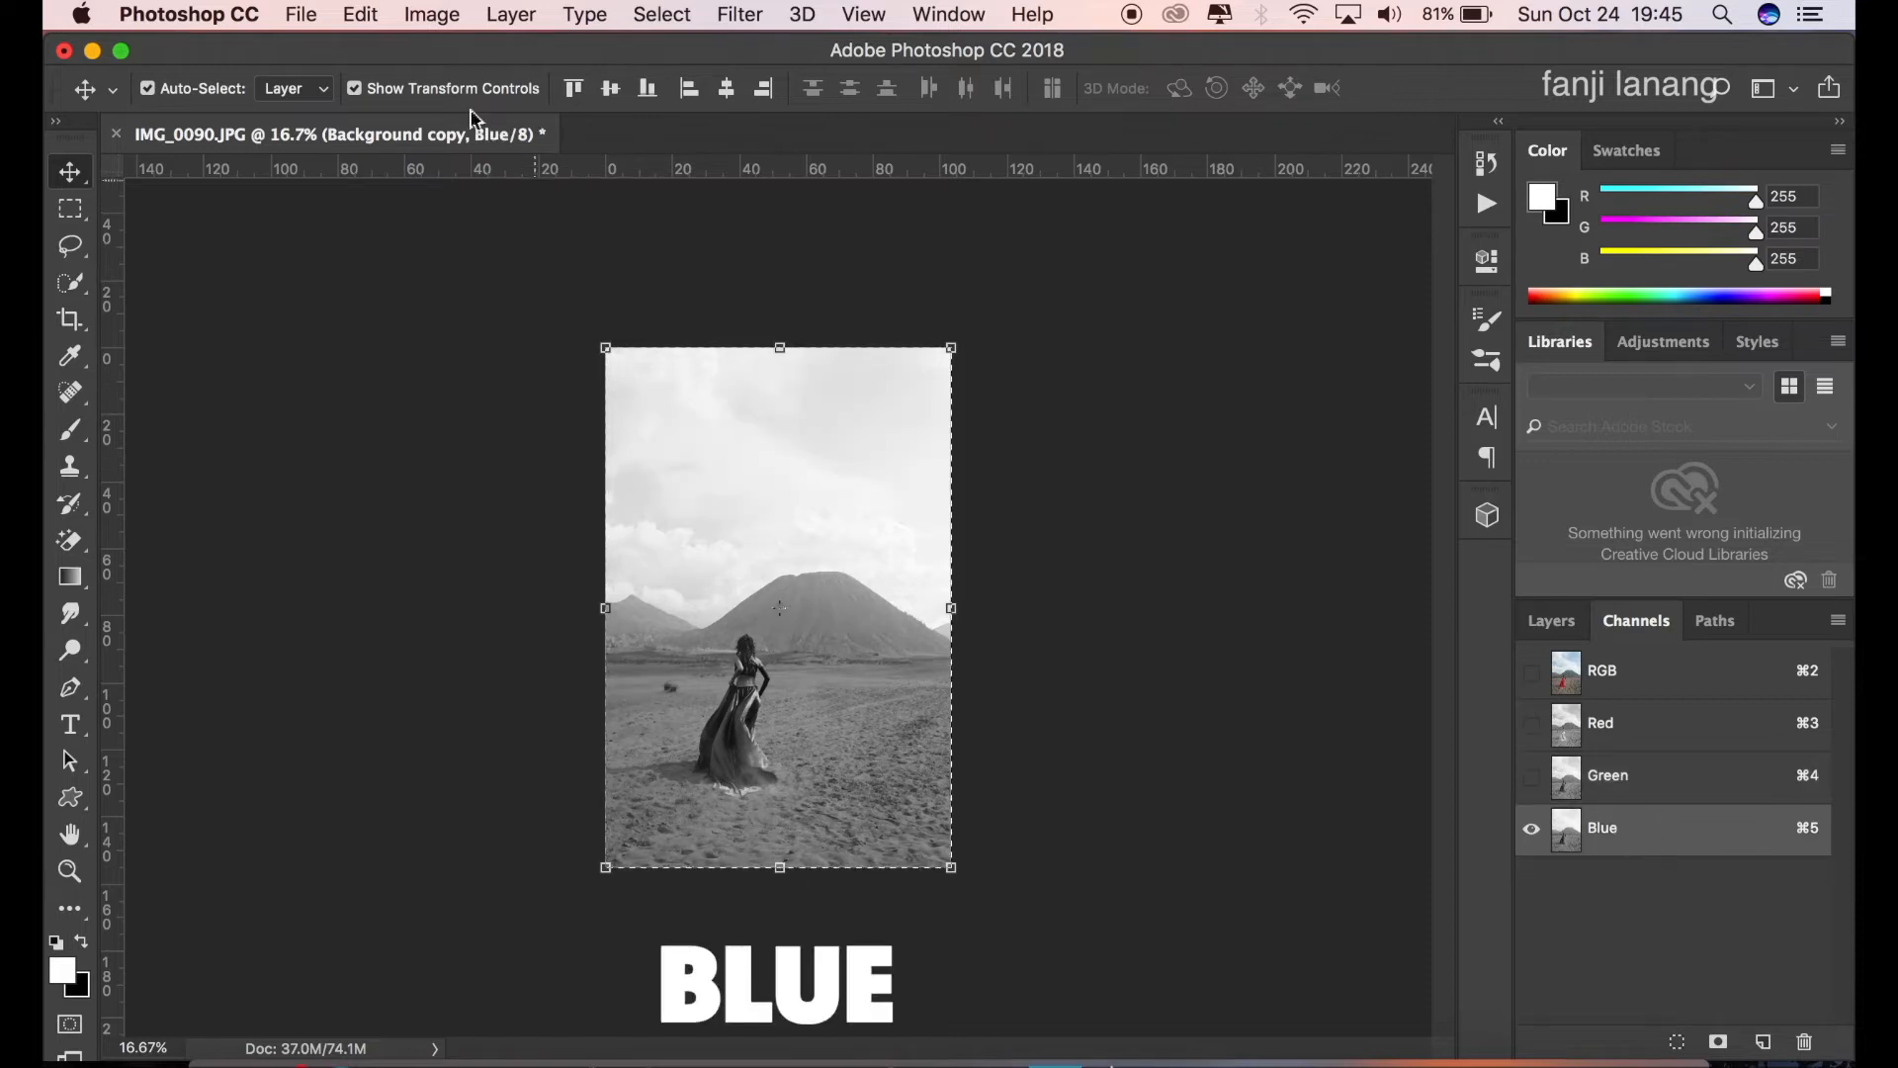
pyautogui.click(361, 13)
pyautogui.click(391, 270)
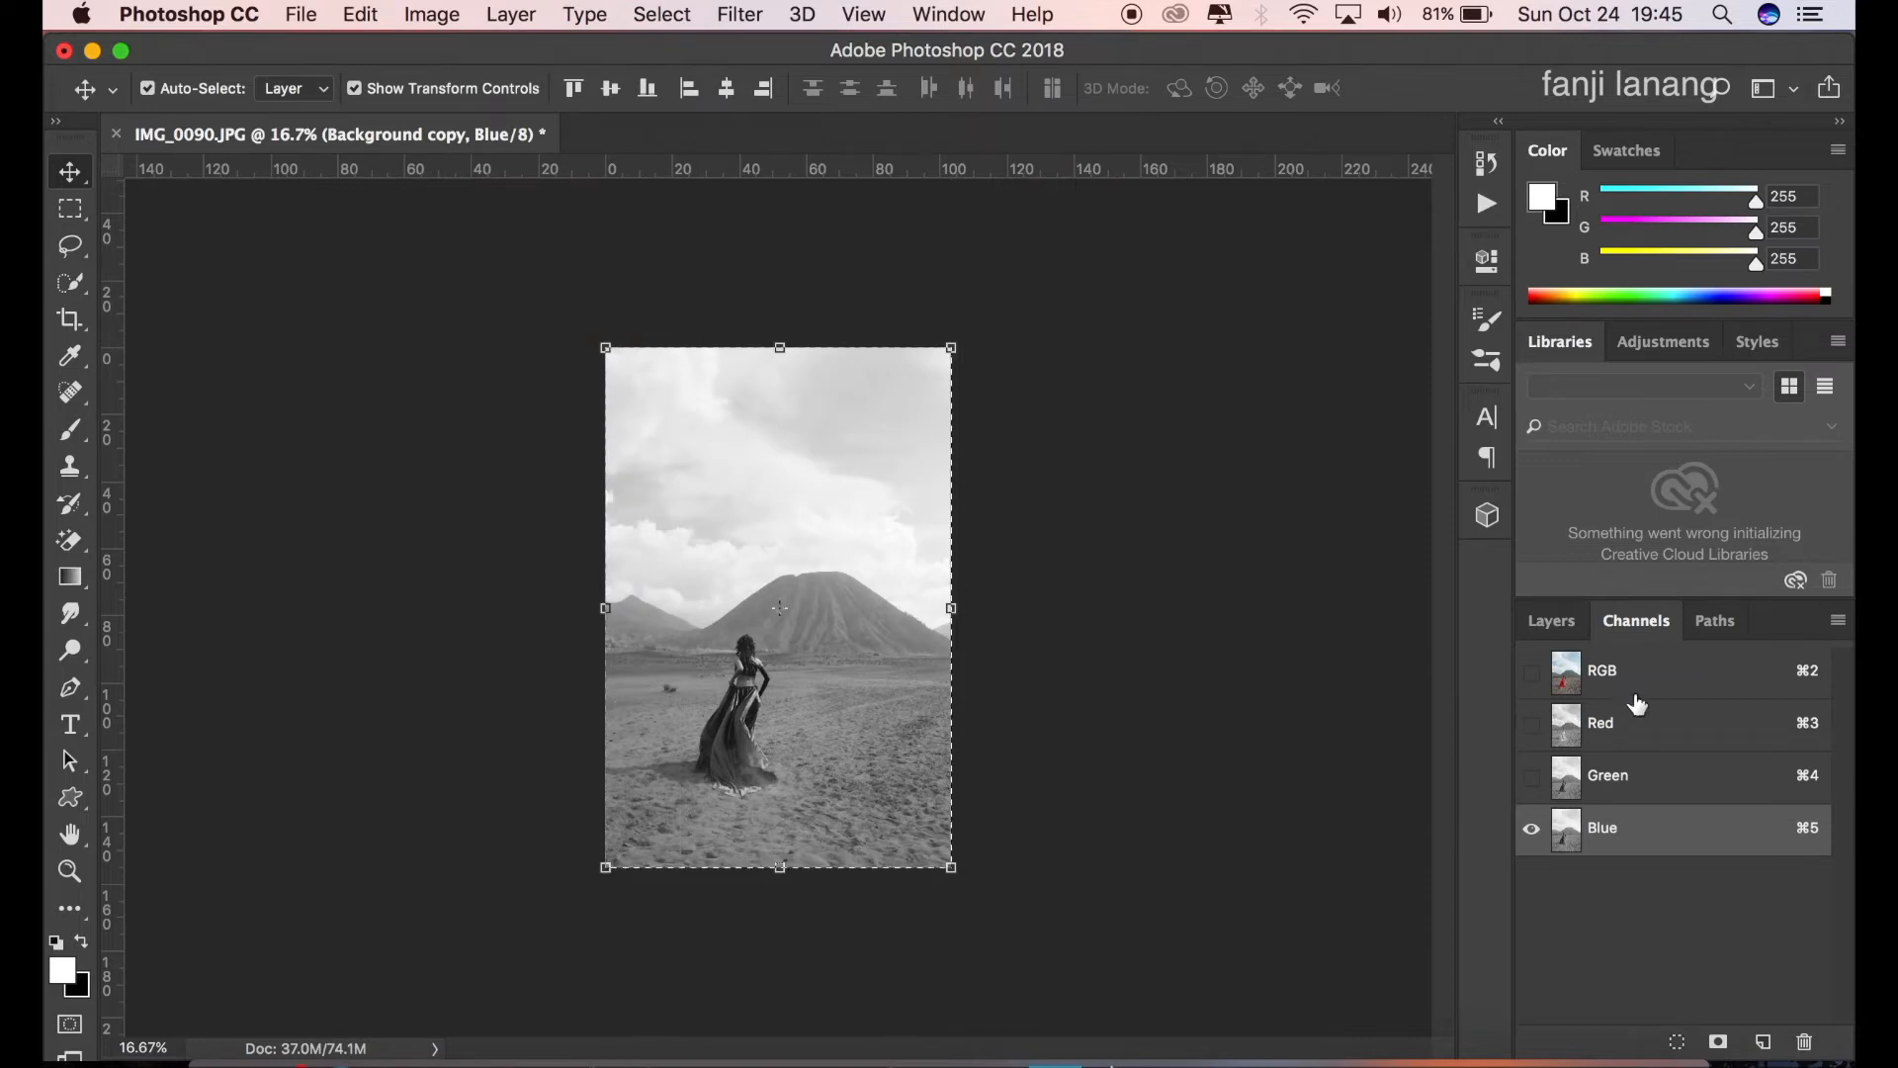
pyautogui.click(1611, 669)
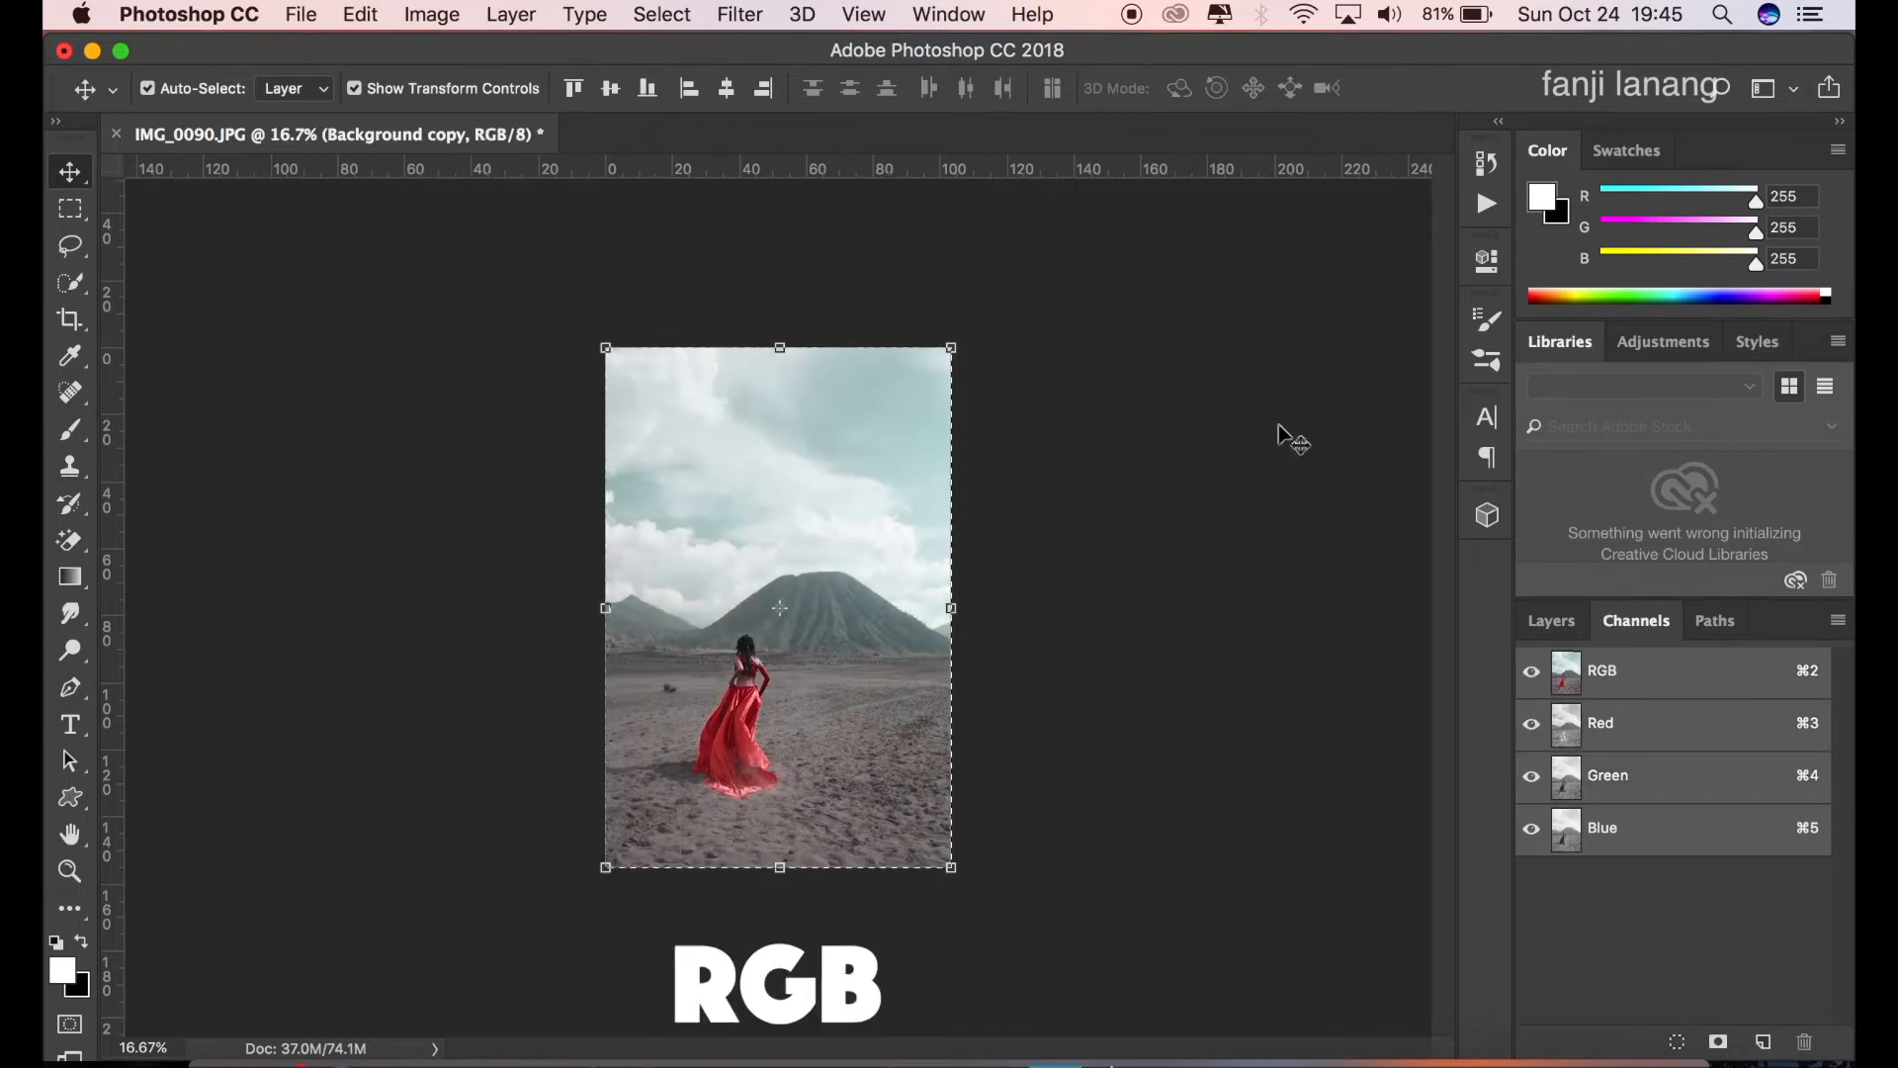
pyautogui.click(661, 14)
pyautogui.click(689, 75)
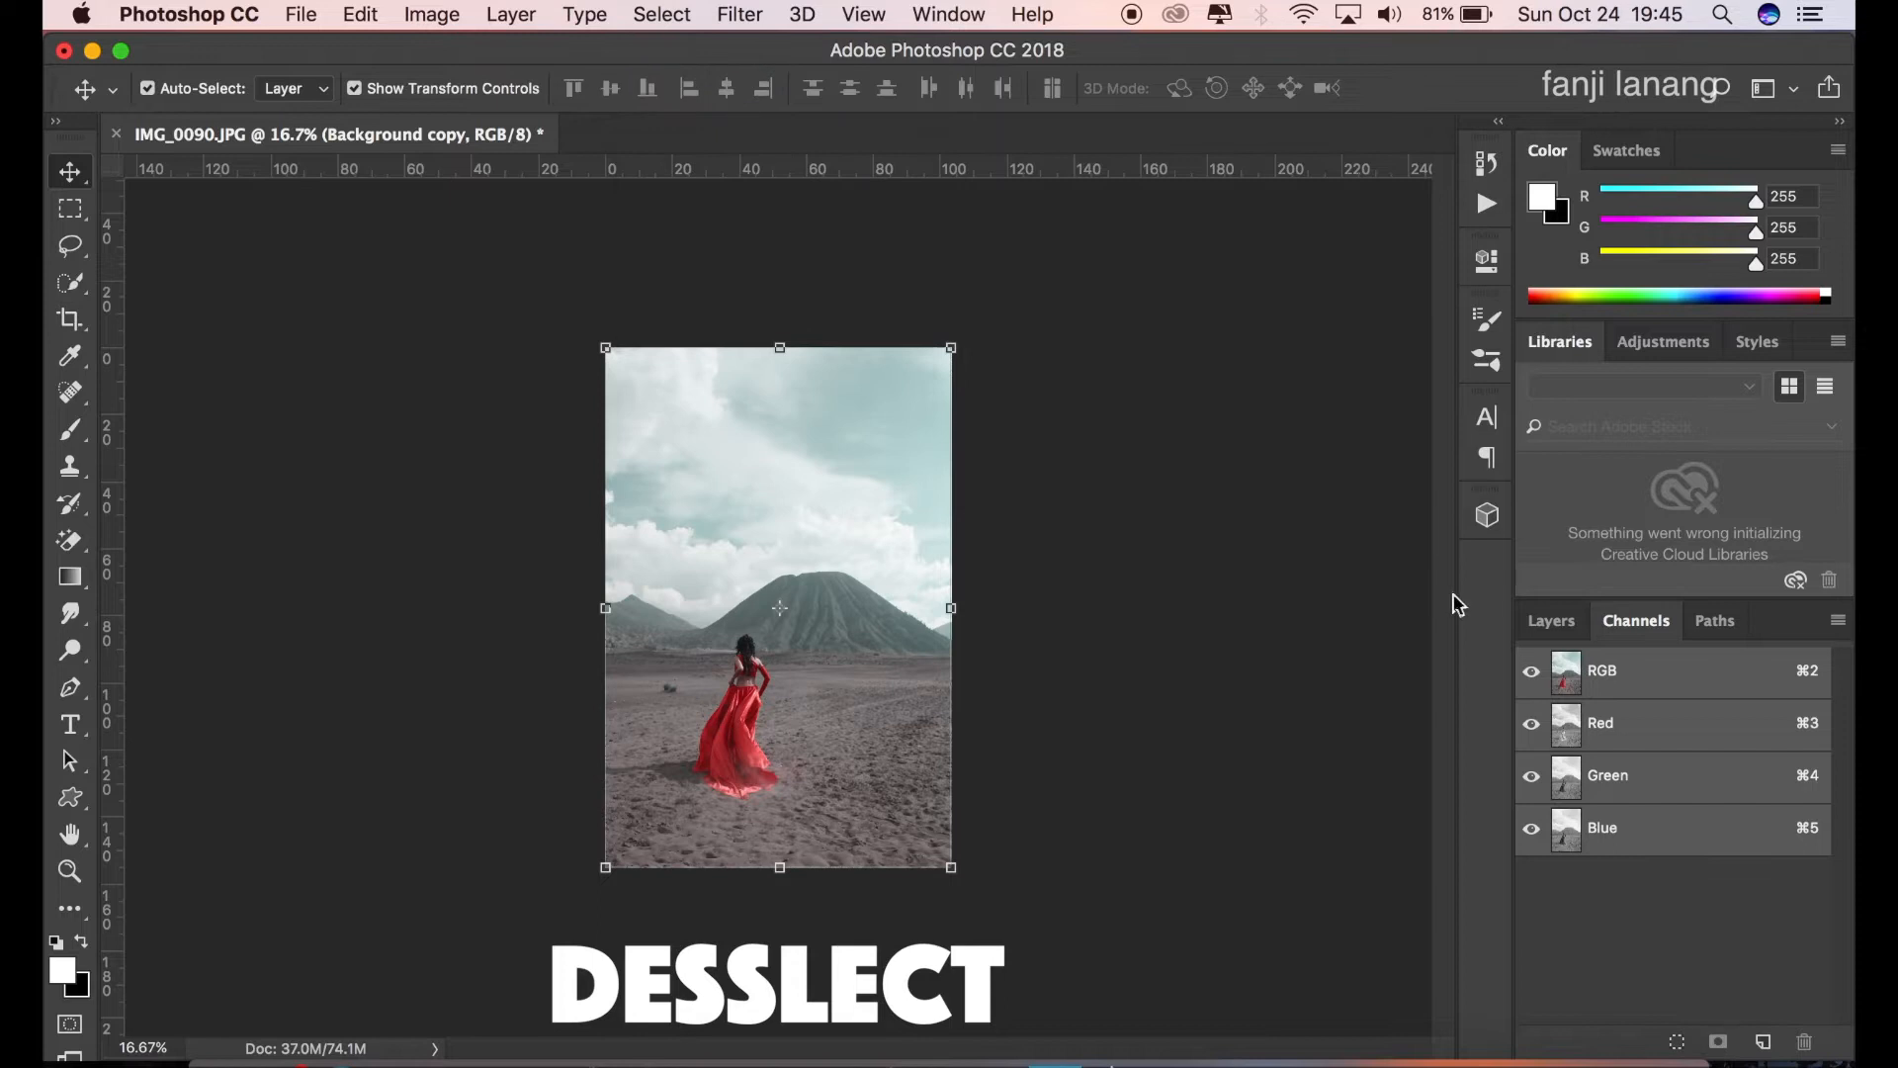
pyautogui.click(1542, 621)
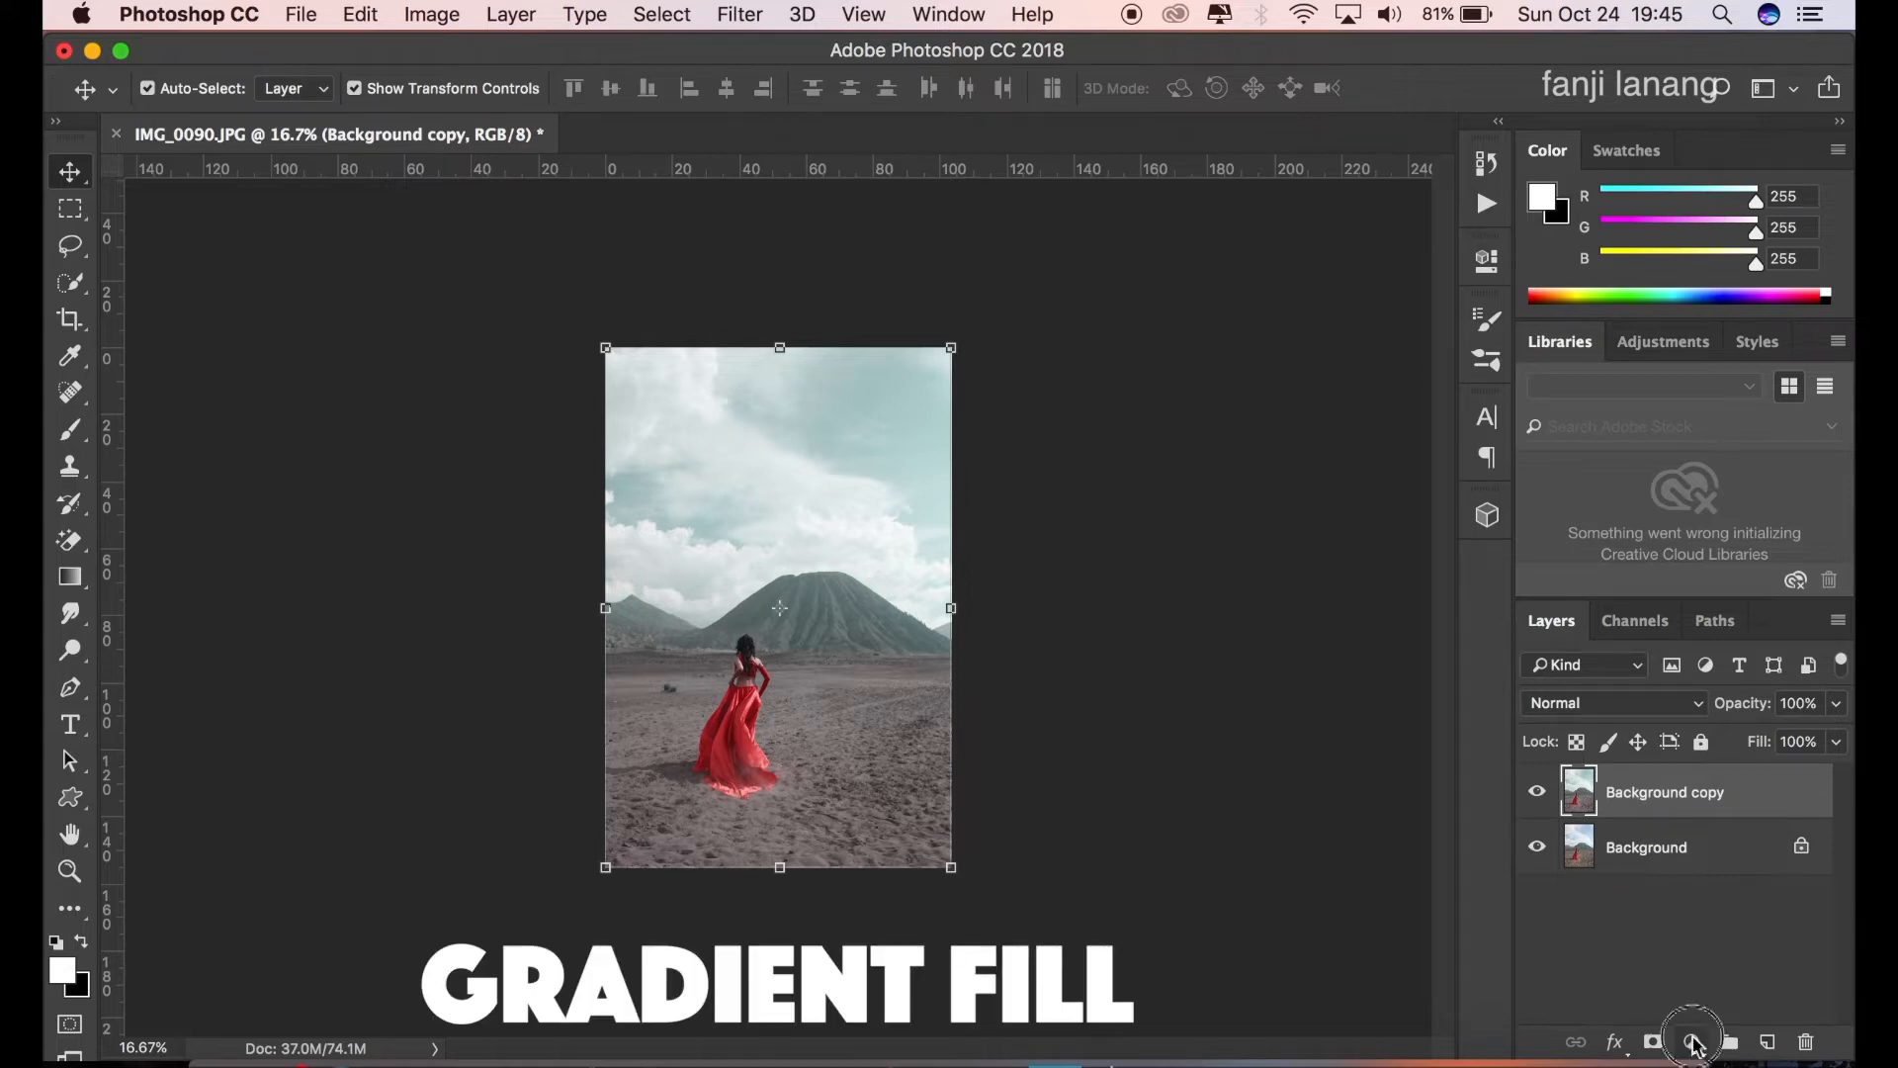
# Add a gradient fill layer with the Neutral Density preset, Radial style and Reverse enabled.
pyautogui.click(1691, 1042)
pyautogui.click(1703, 530)
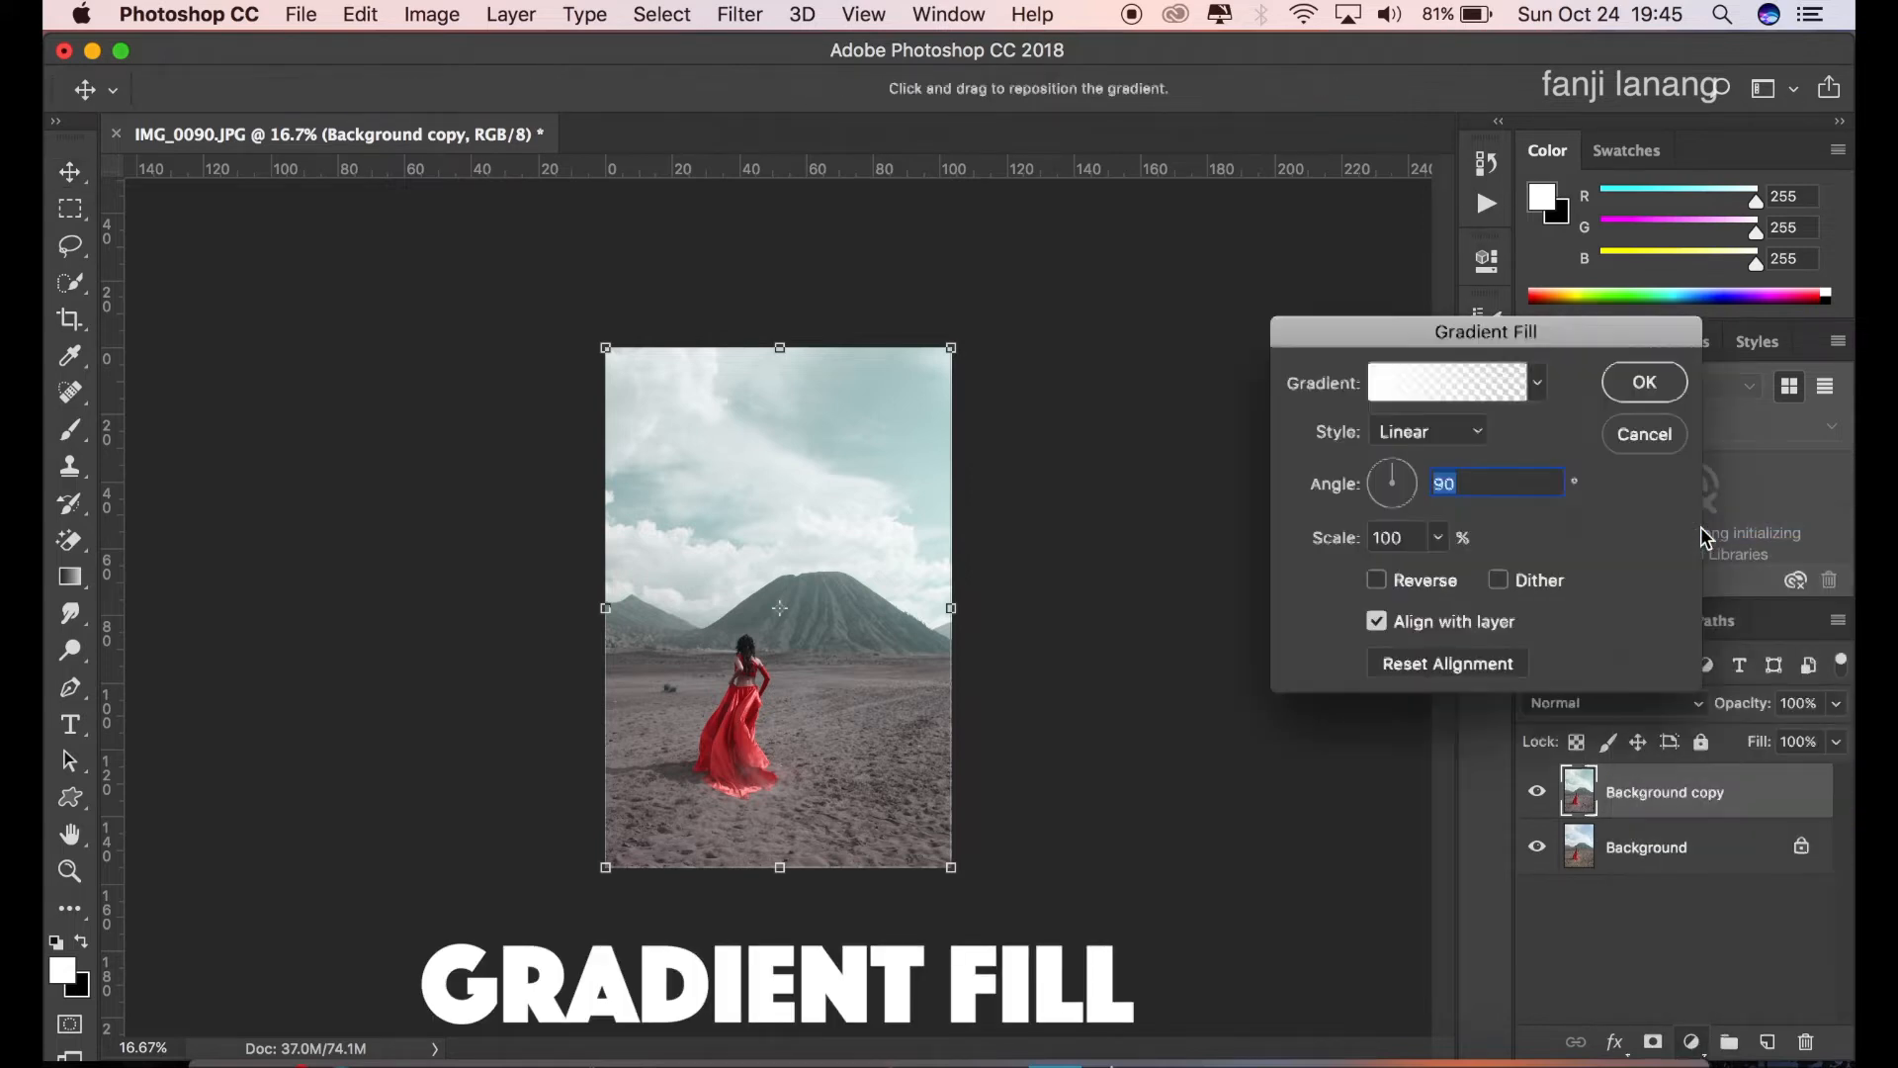
pyautogui.click(1496, 395)
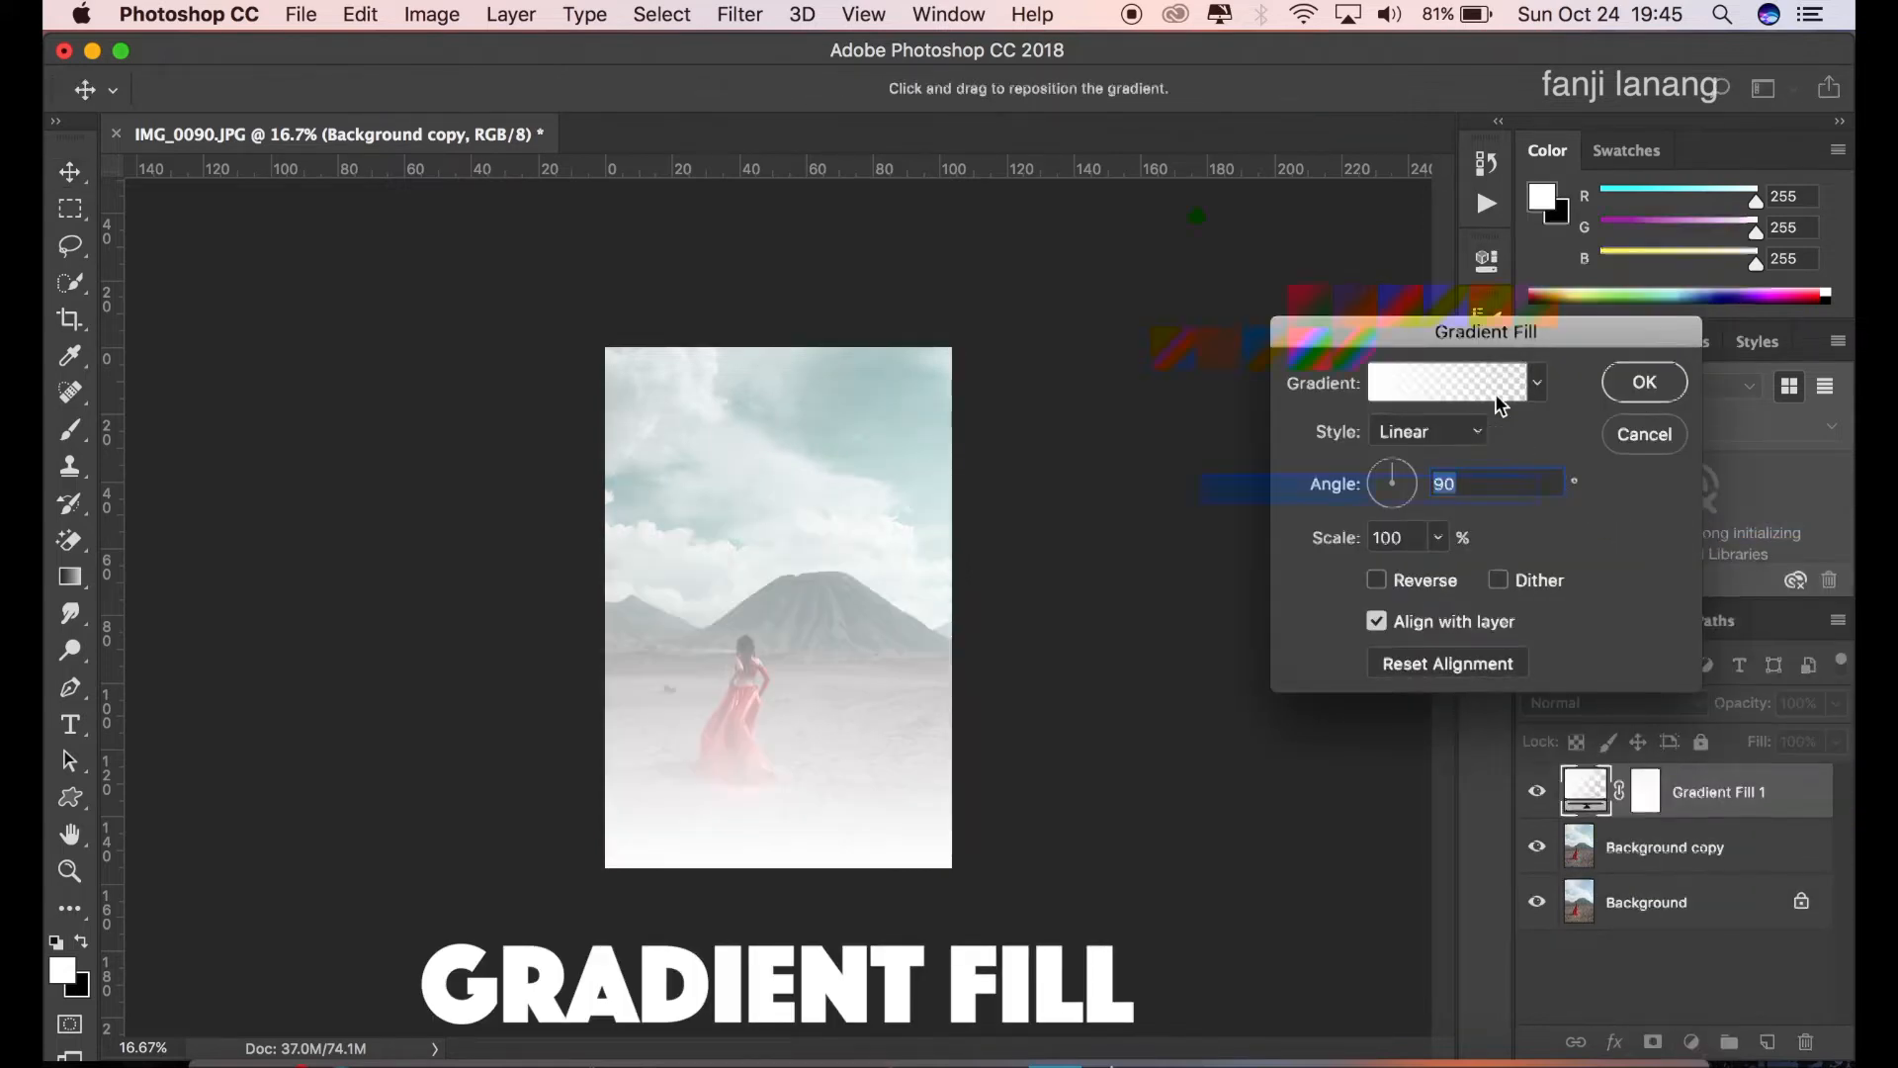
pyautogui.click(1462, 370)
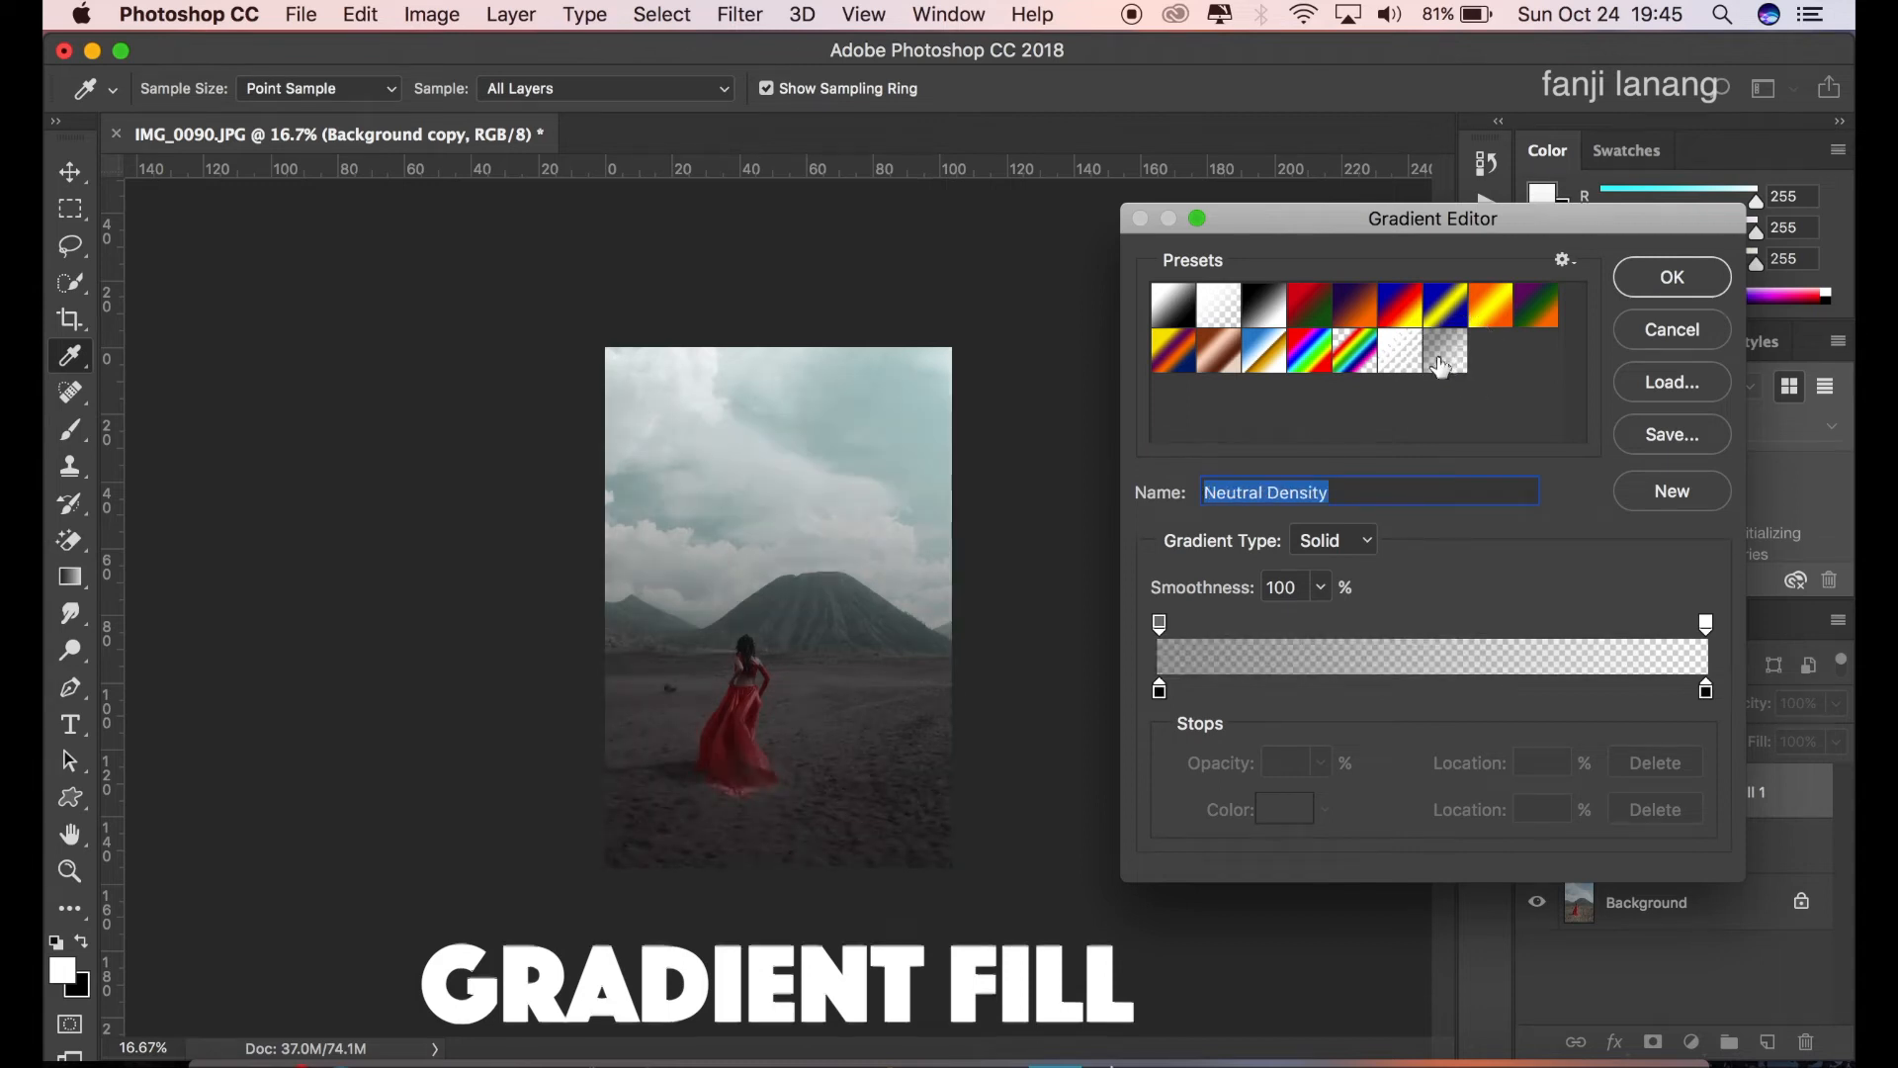
pyautogui.click(1673, 277)
pyautogui.click(1416, 437)
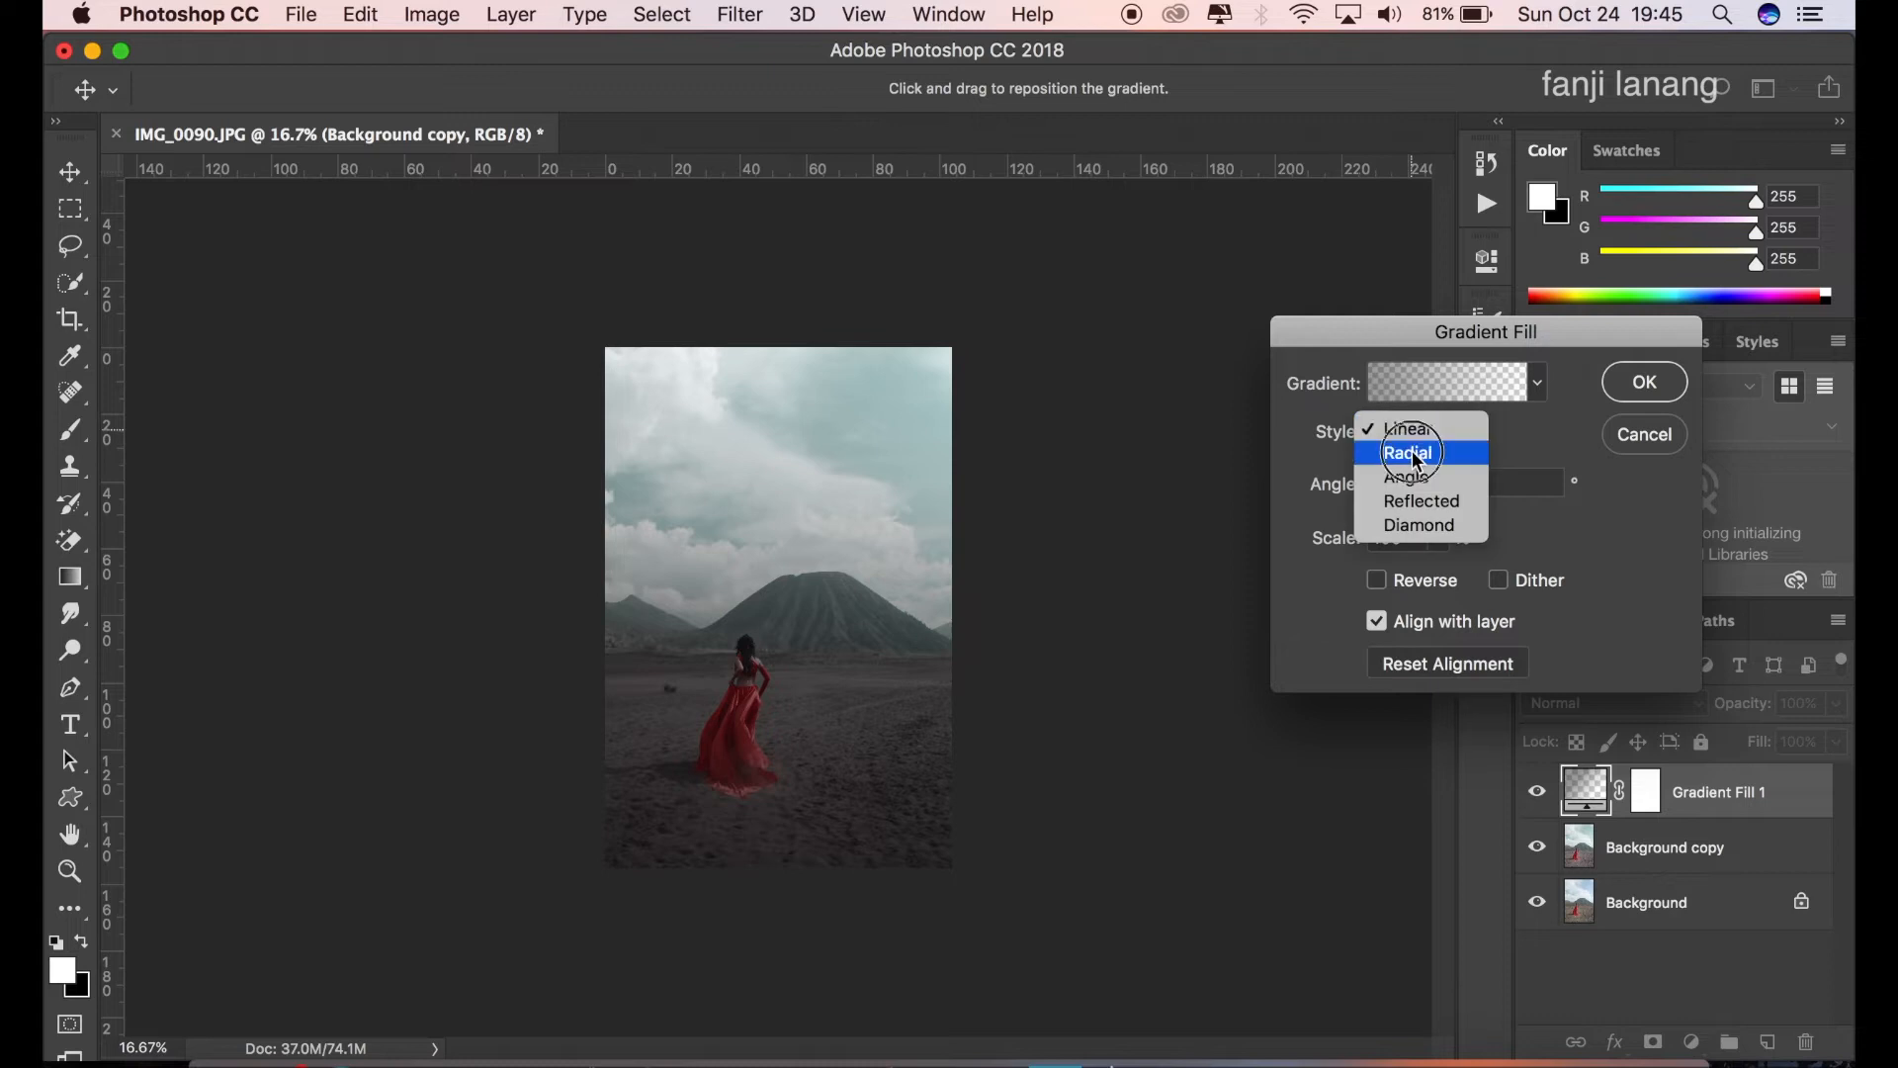
pyautogui.click(1414, 453)
pyautogui.click(1406, 584)
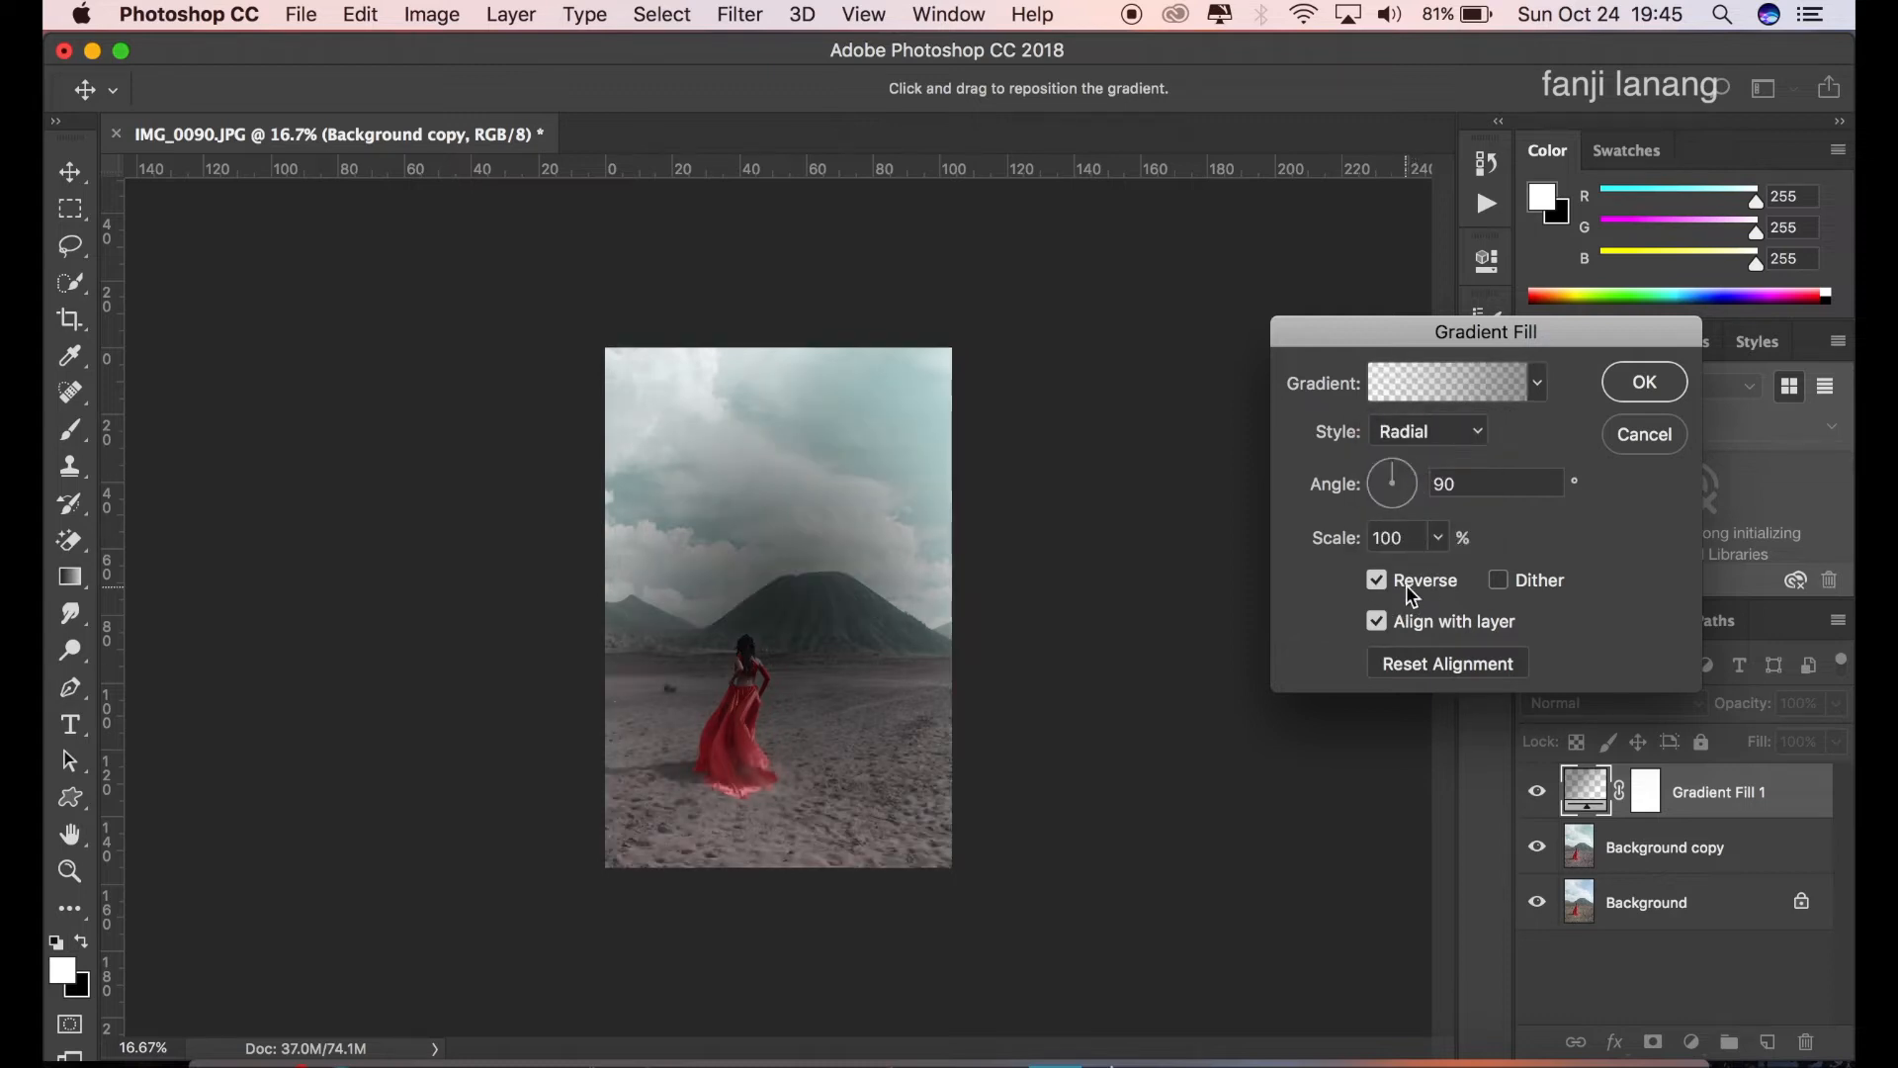
# Reposition the radial gradient's clear centre around the woman, with an angle of 55.3° and a scale of about 133%.
pyautogui.moveTo(813, 653); pyautogui.dragTo(770, 702)
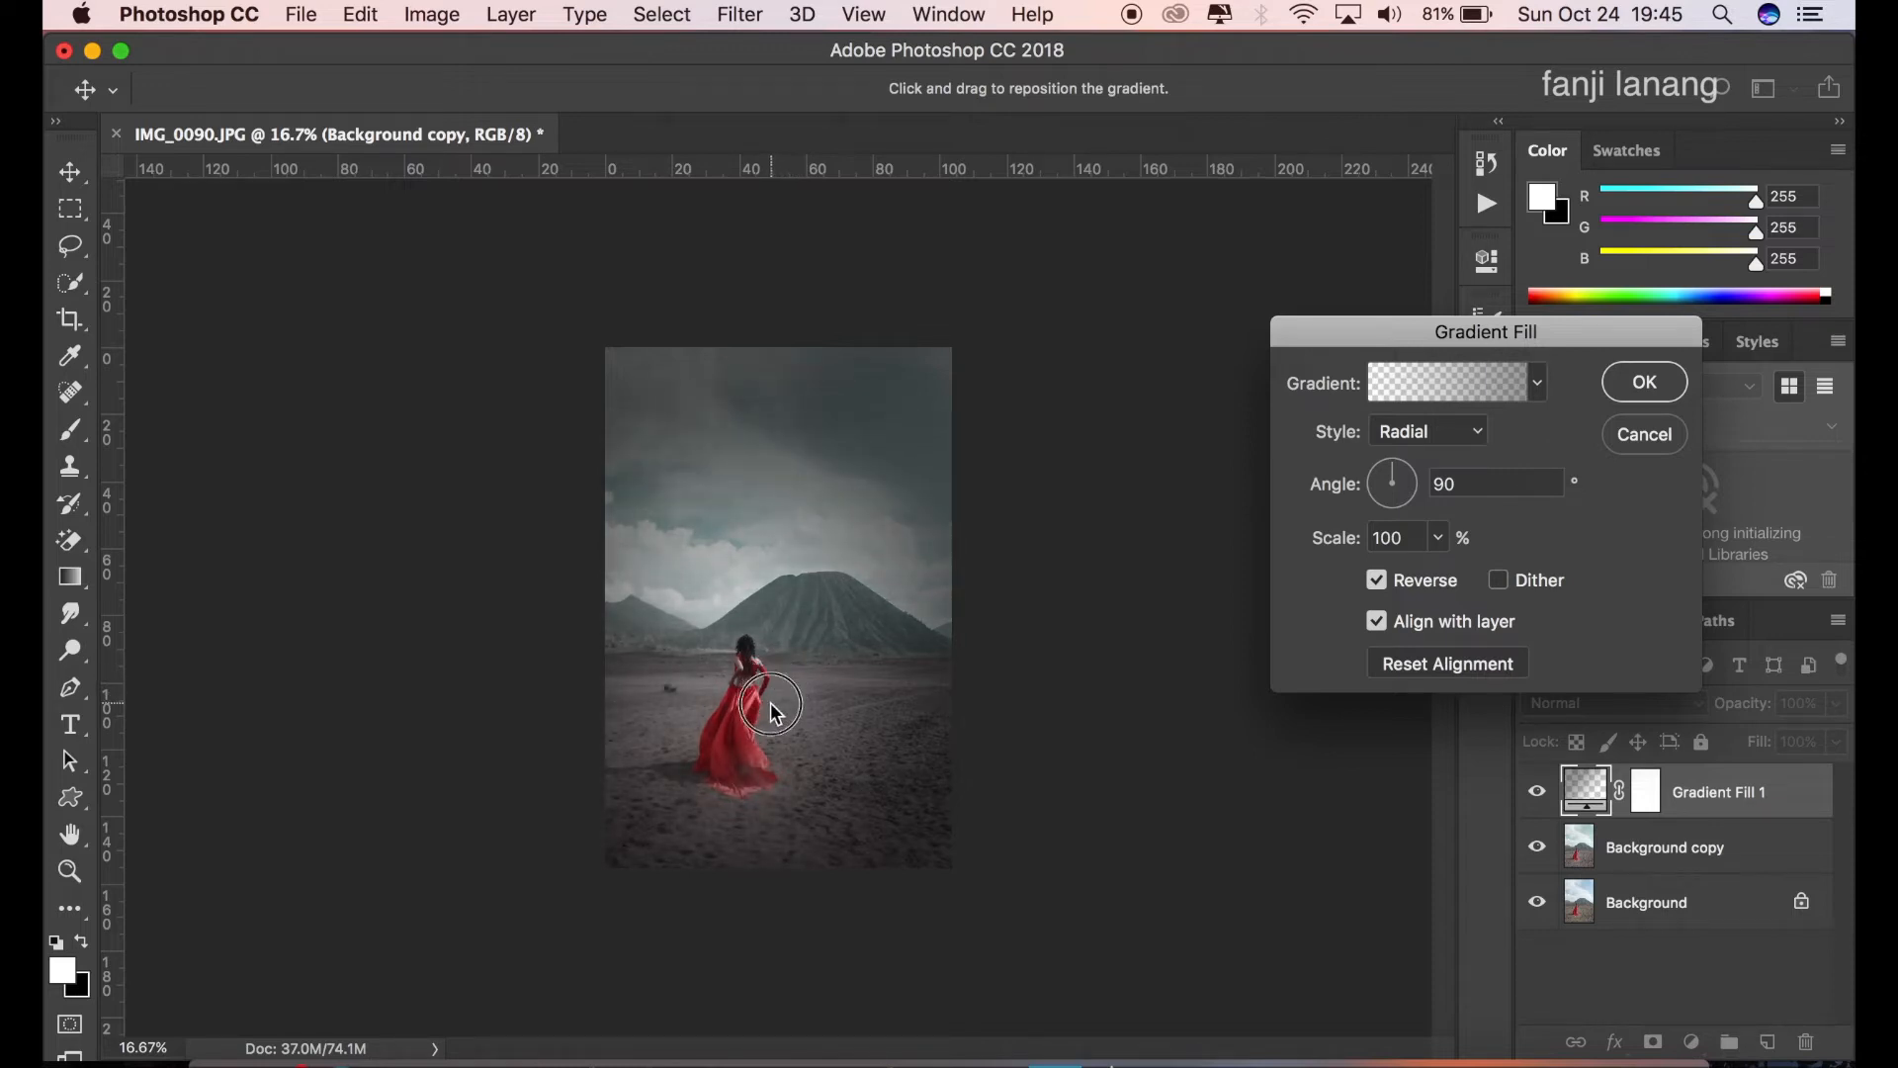
pyautogui.click(1402, 471)
pyautogui.moveTo(1437, 539); pyautogui.dragTo(1440, 579)
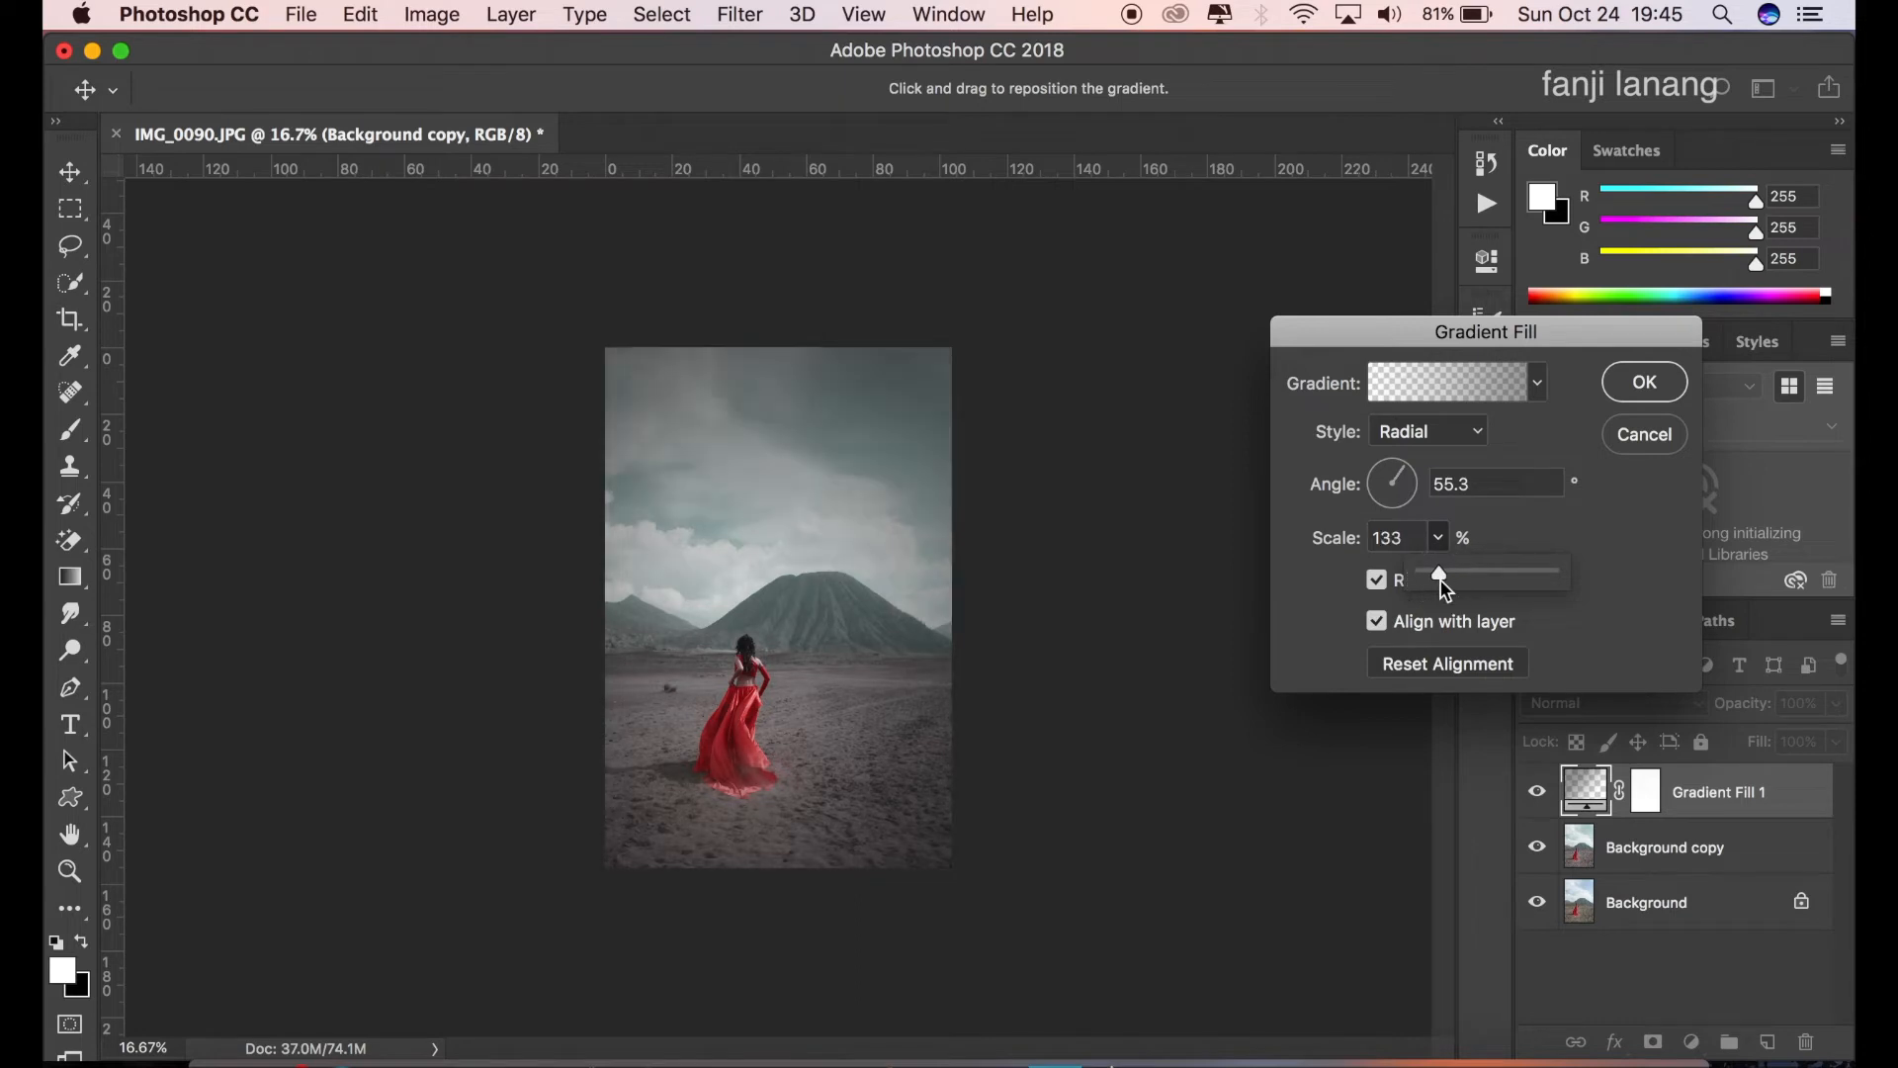
pyautogui.click(1625, 387)
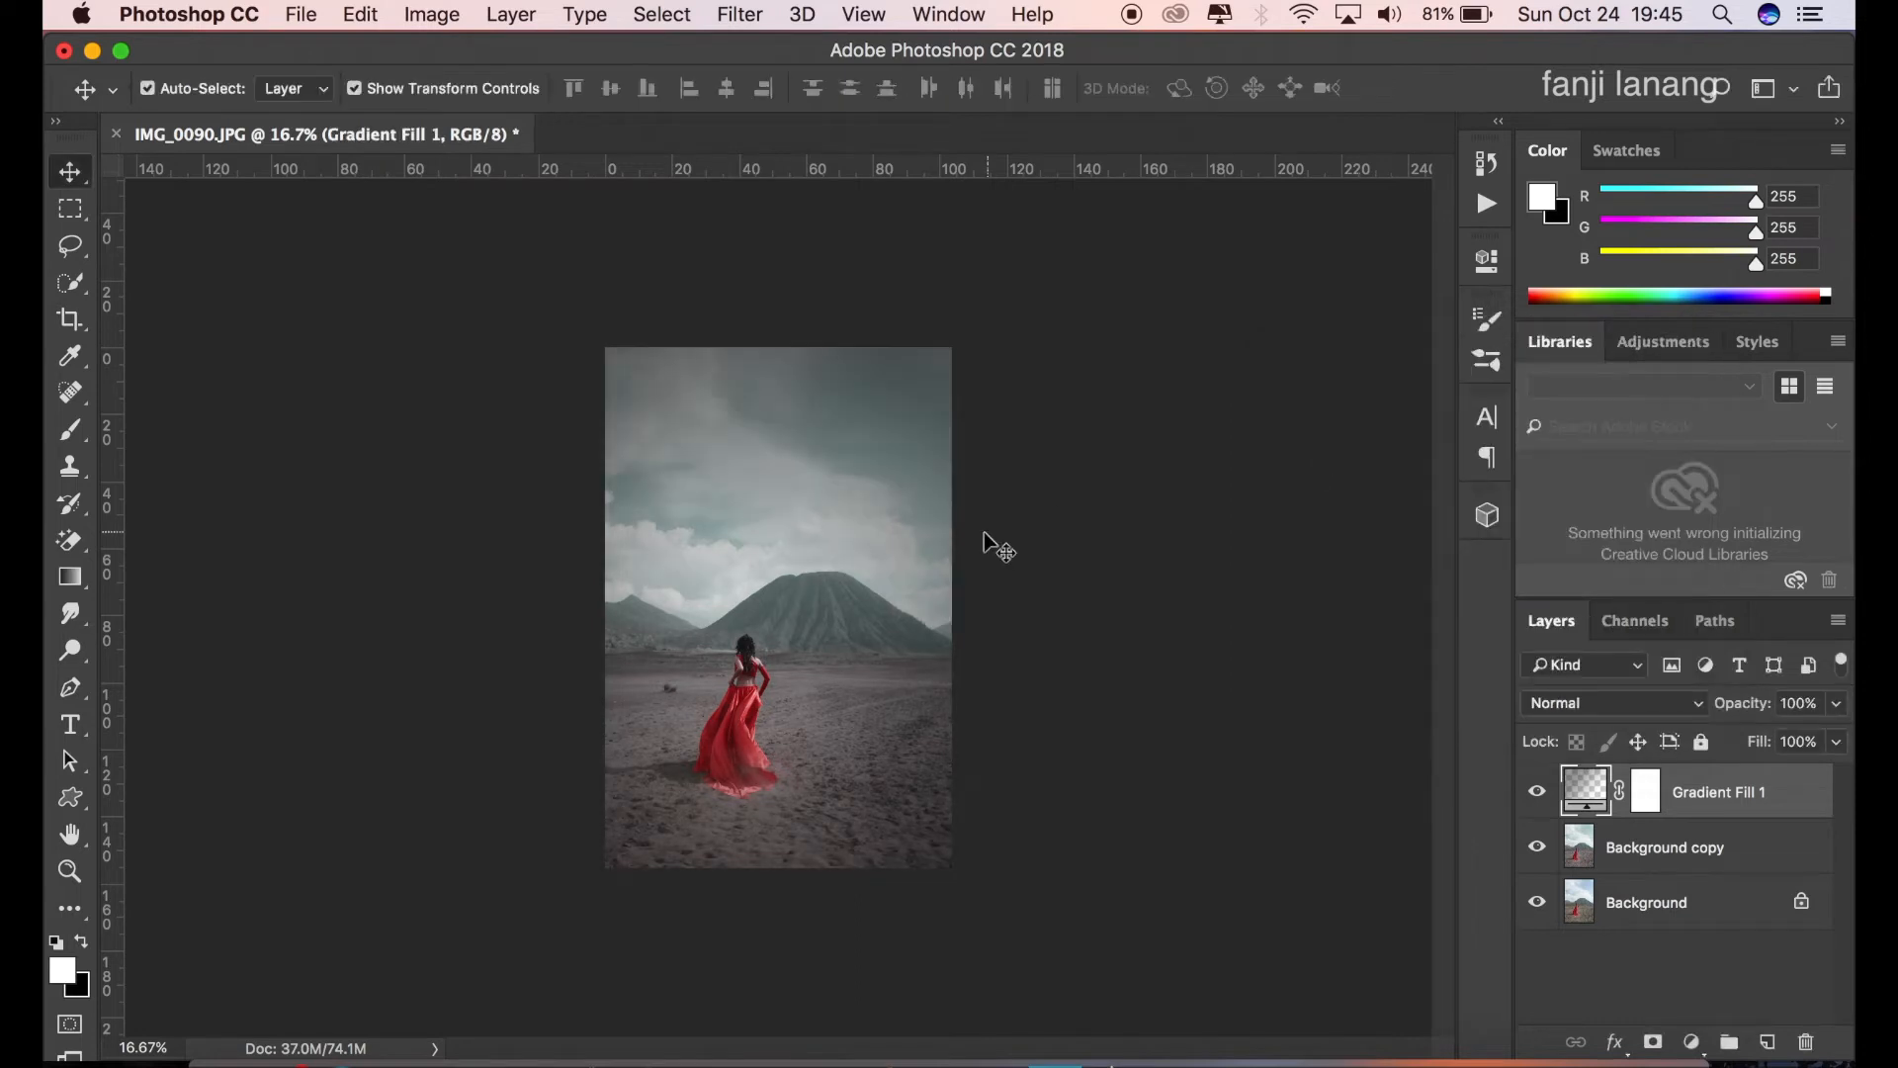
# Add a Curves adjustment layer and shape the RGB curve into an S with a raised black point, darker shadows and brighter highlights.
pyautogui.click(1692, 1043)
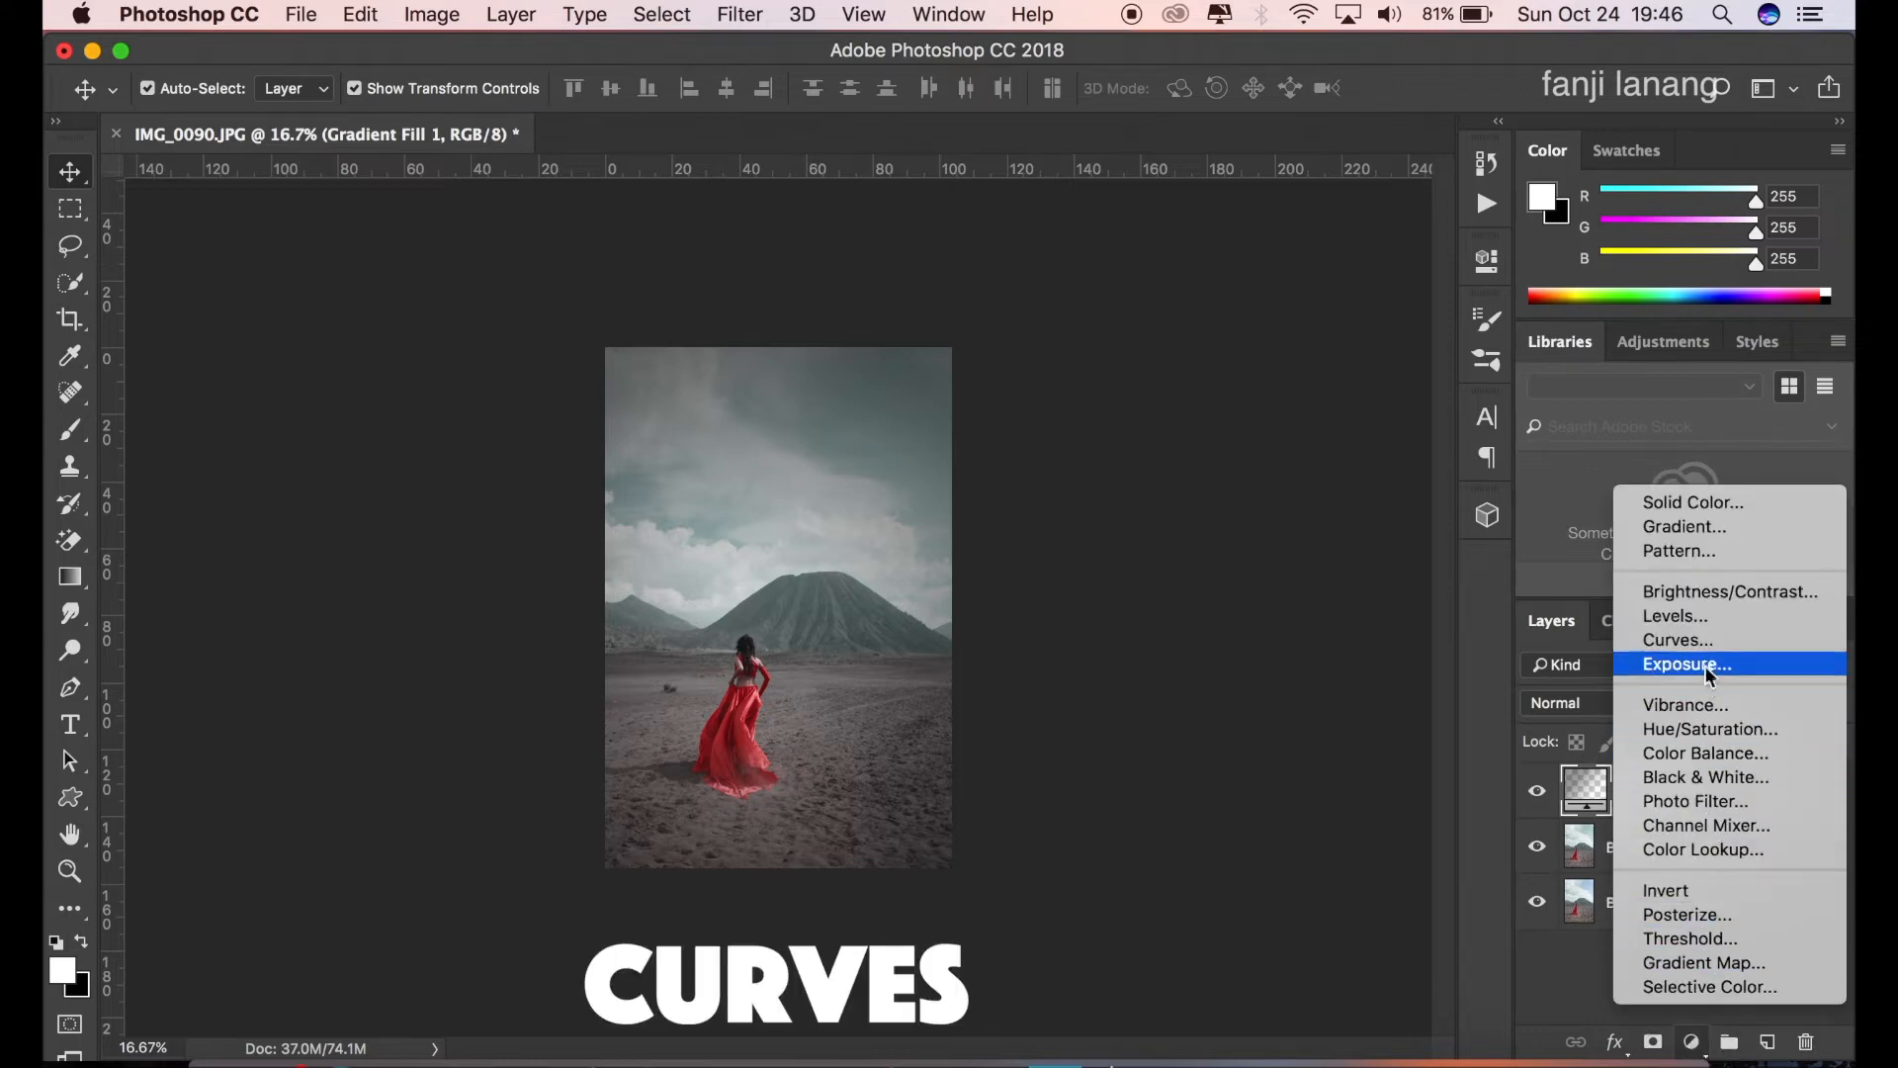
pyautogui.click(1709, 645)
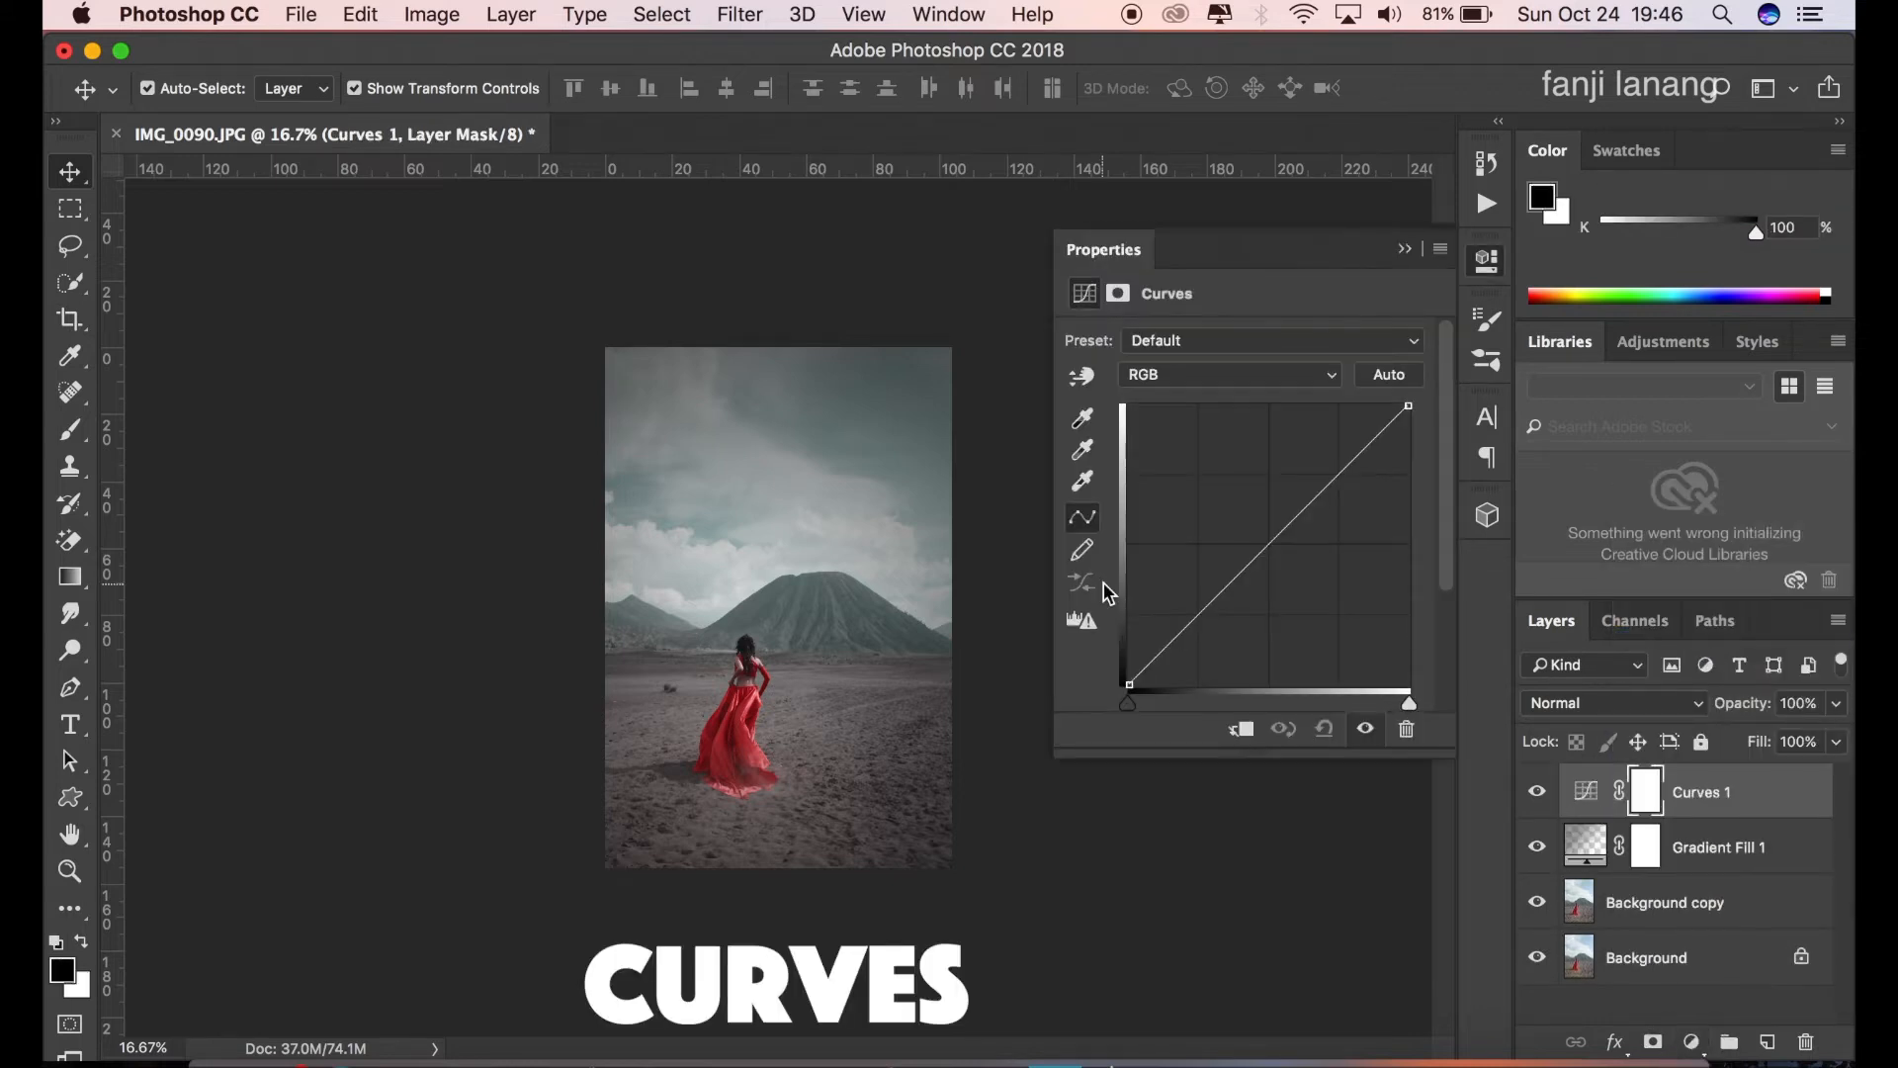
pyautogui.moveTo(1130, 680); pyautogui.dragTo(1202, 640)
pyautogui.click(1168, 635)
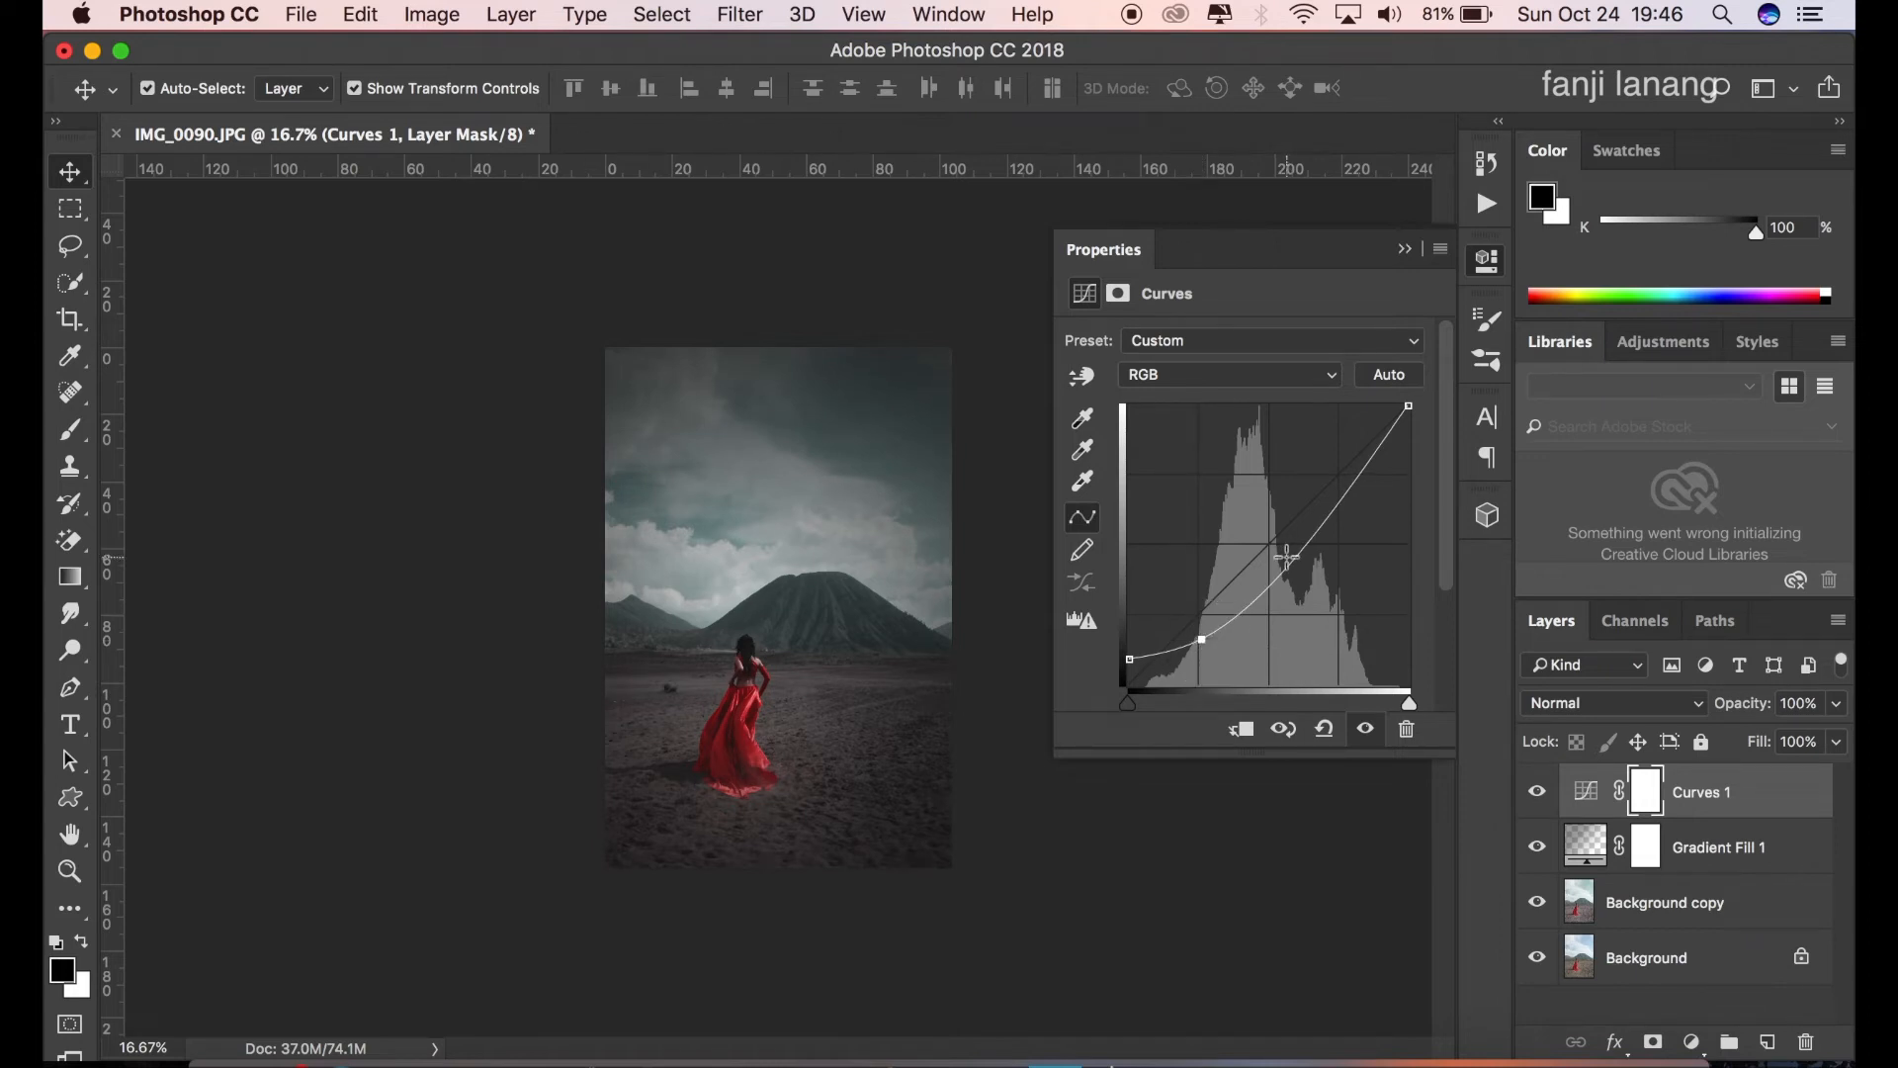
pyautogui.moveTo(1339, 494); pyautogui.dragTo(1340, 460)
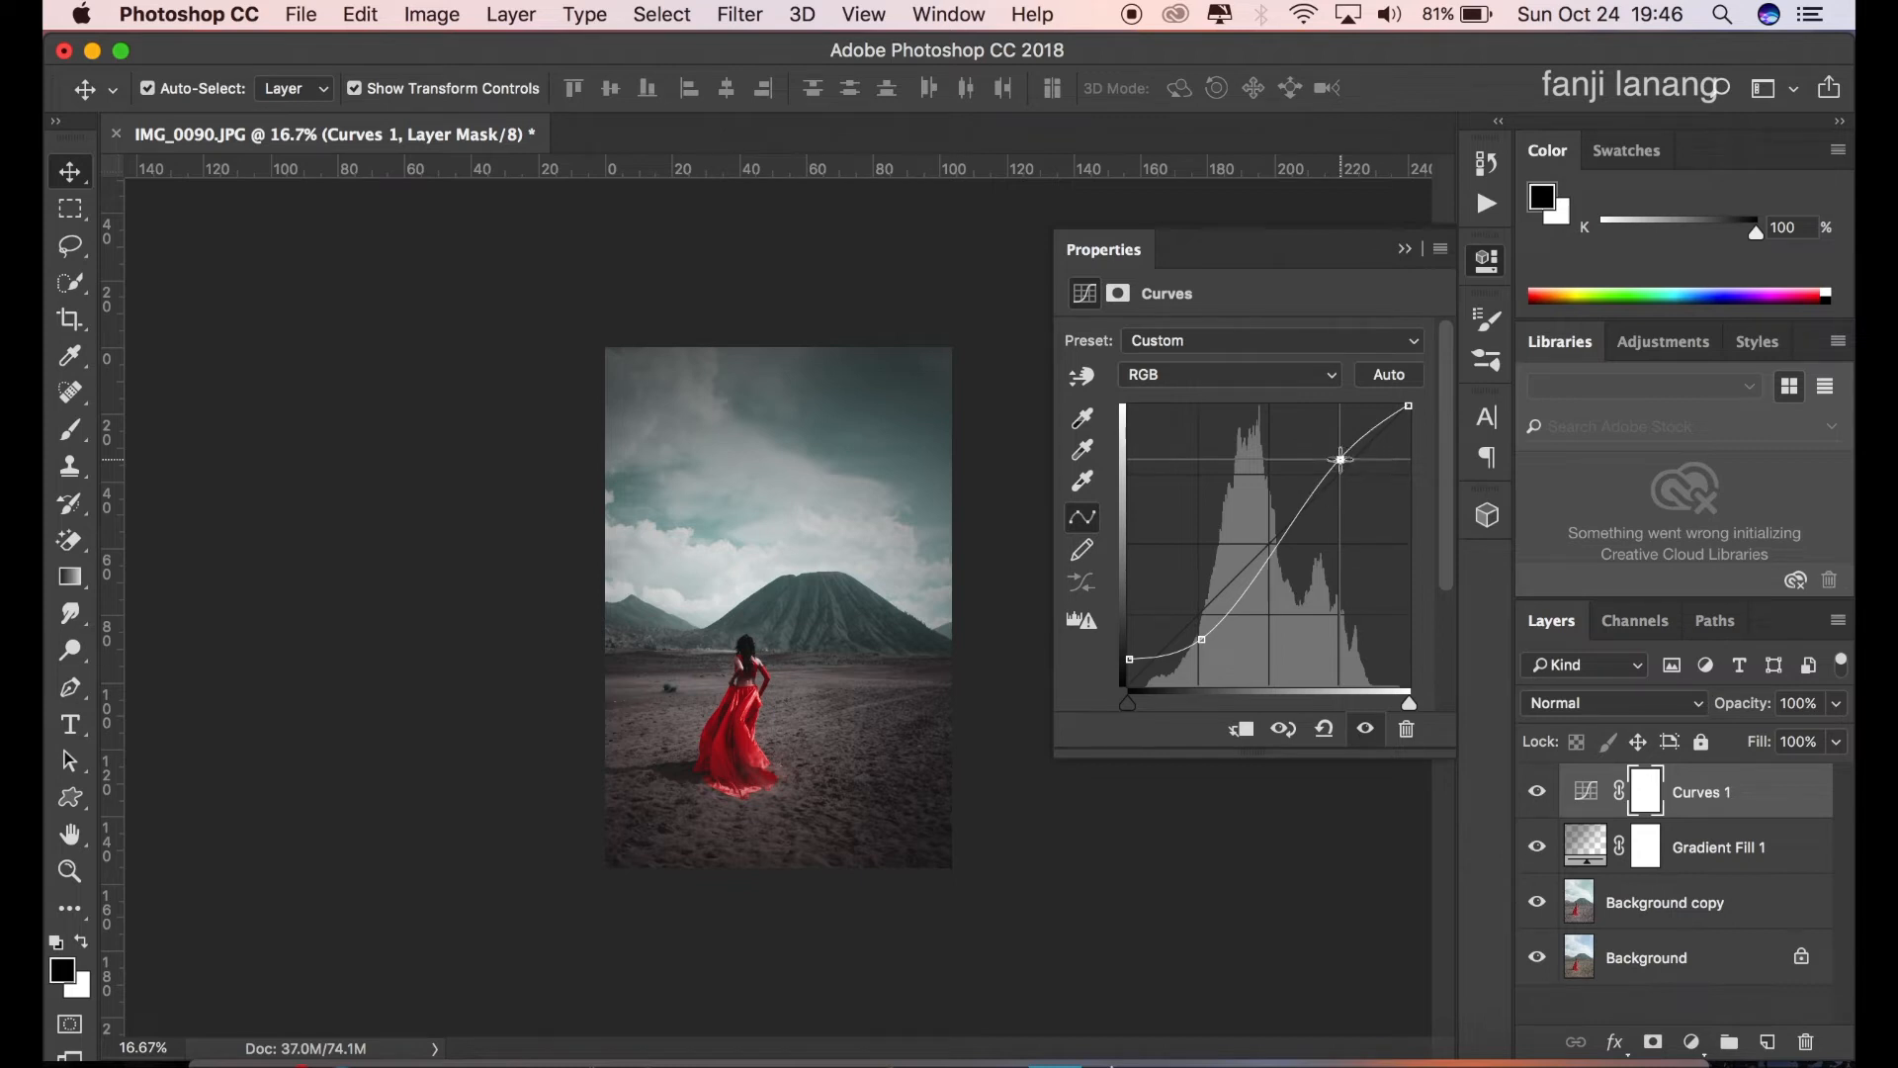
# Lower the highlight end of the Blue curve slightly and anchor the curve at its midpoint.
pyautogui.click(1194, 376)
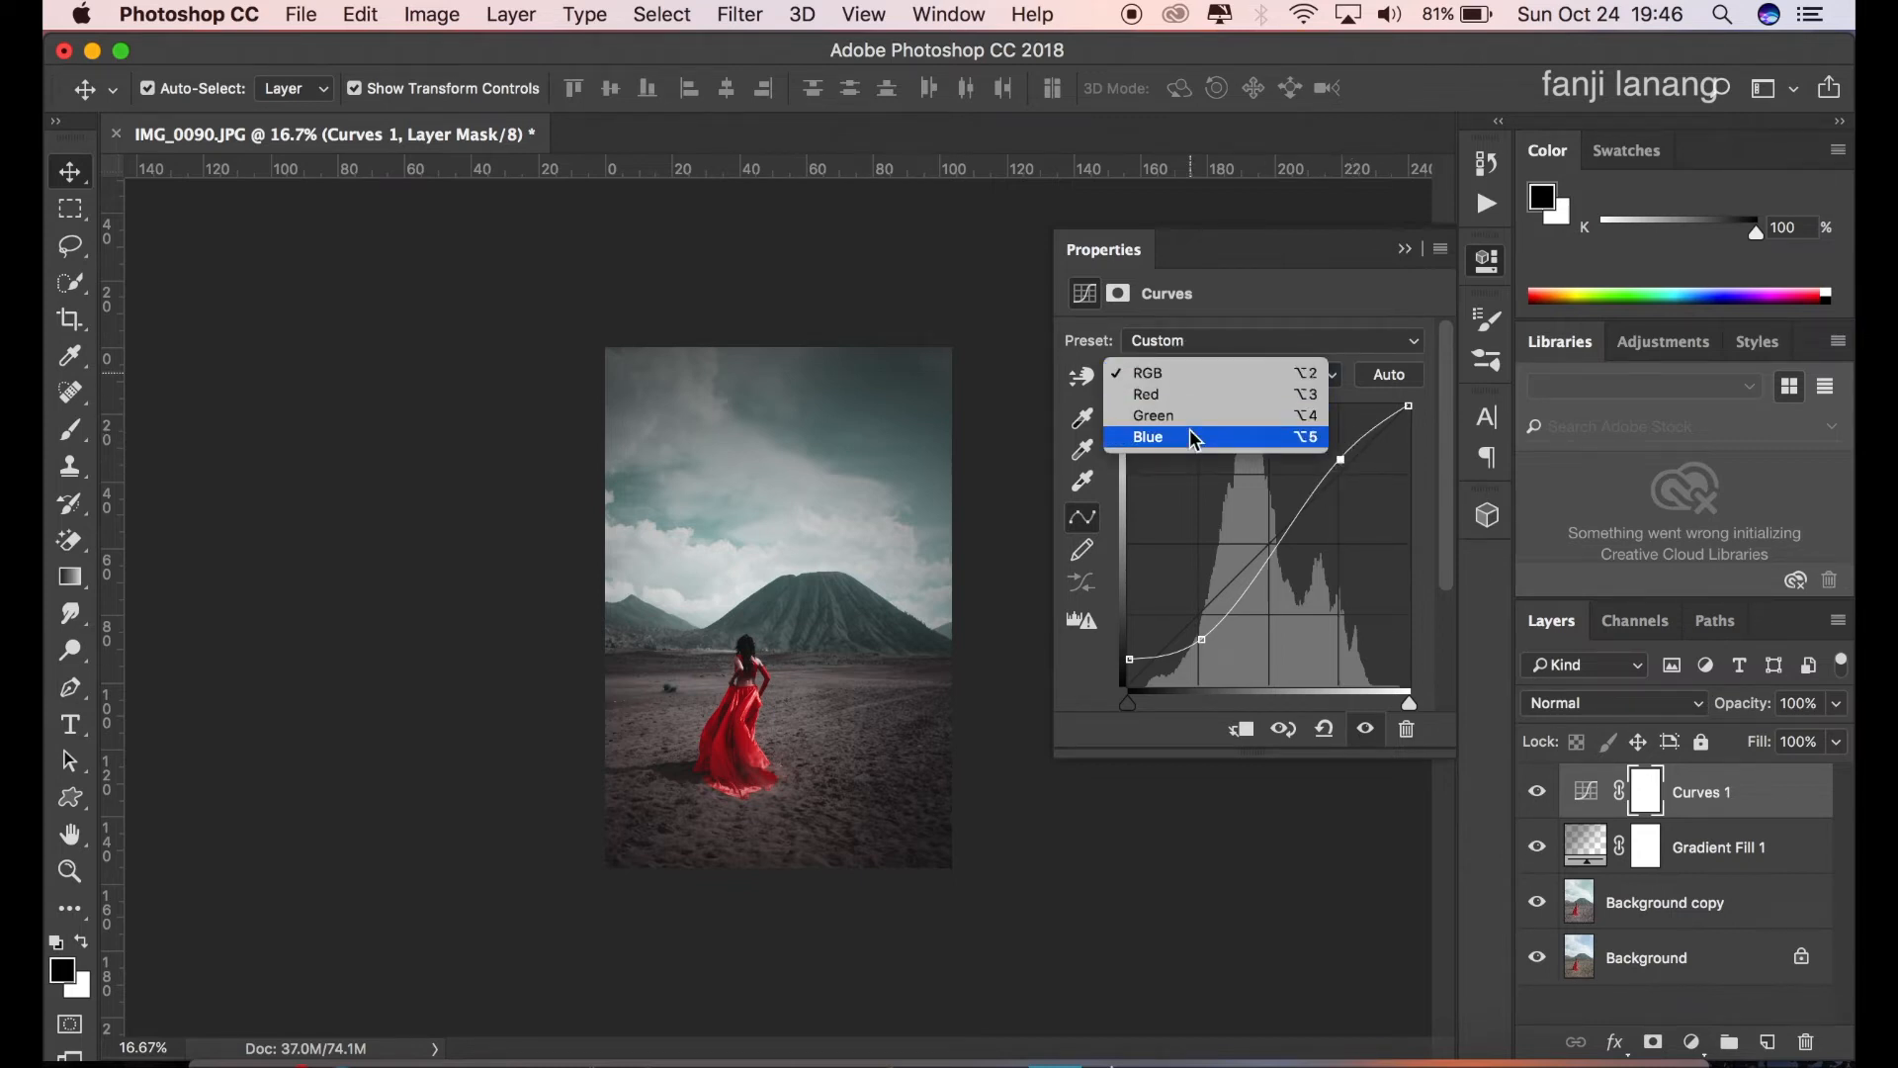
pyautogui.click(1195, 437)
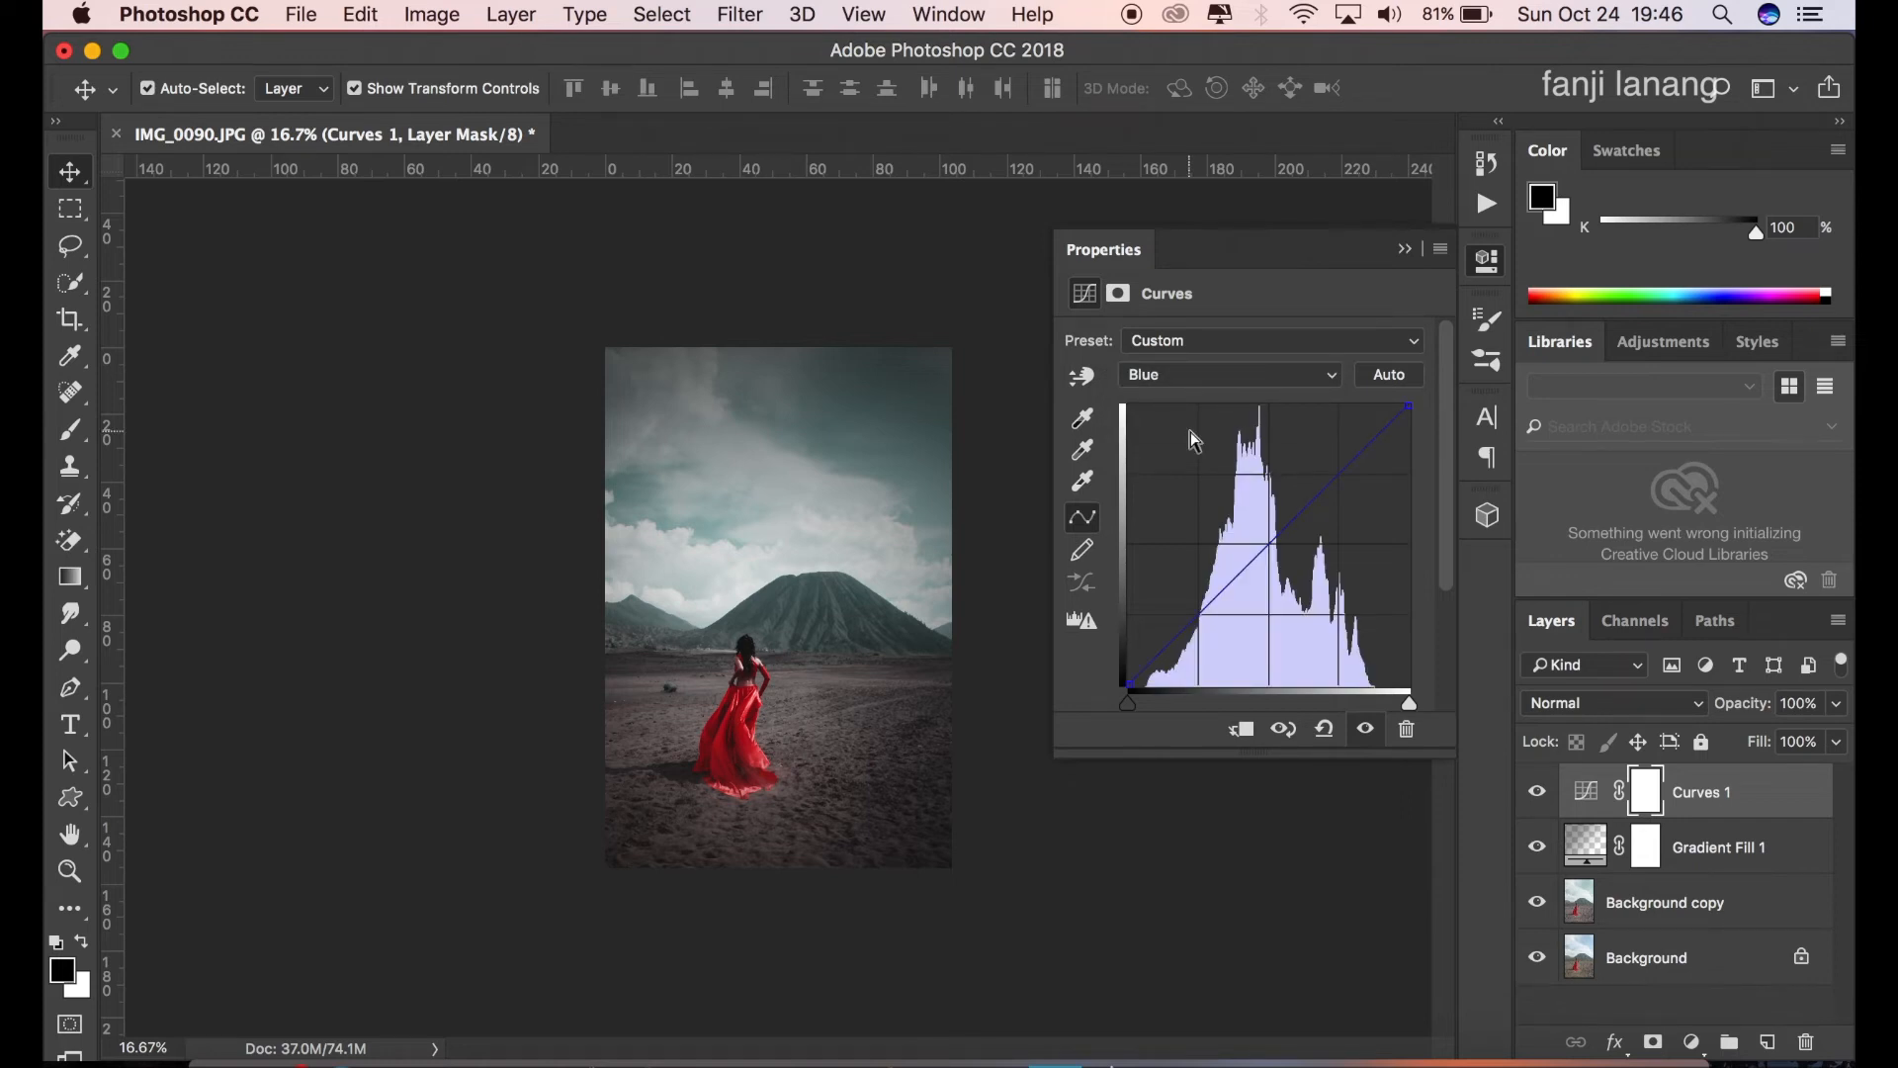
pyautogui.moveTo(1413, 409); pyautogui.dragTo(1430, 438)
pyautogui.moveTo(1287, 550); pyautogui.dragTo(1269, 544)
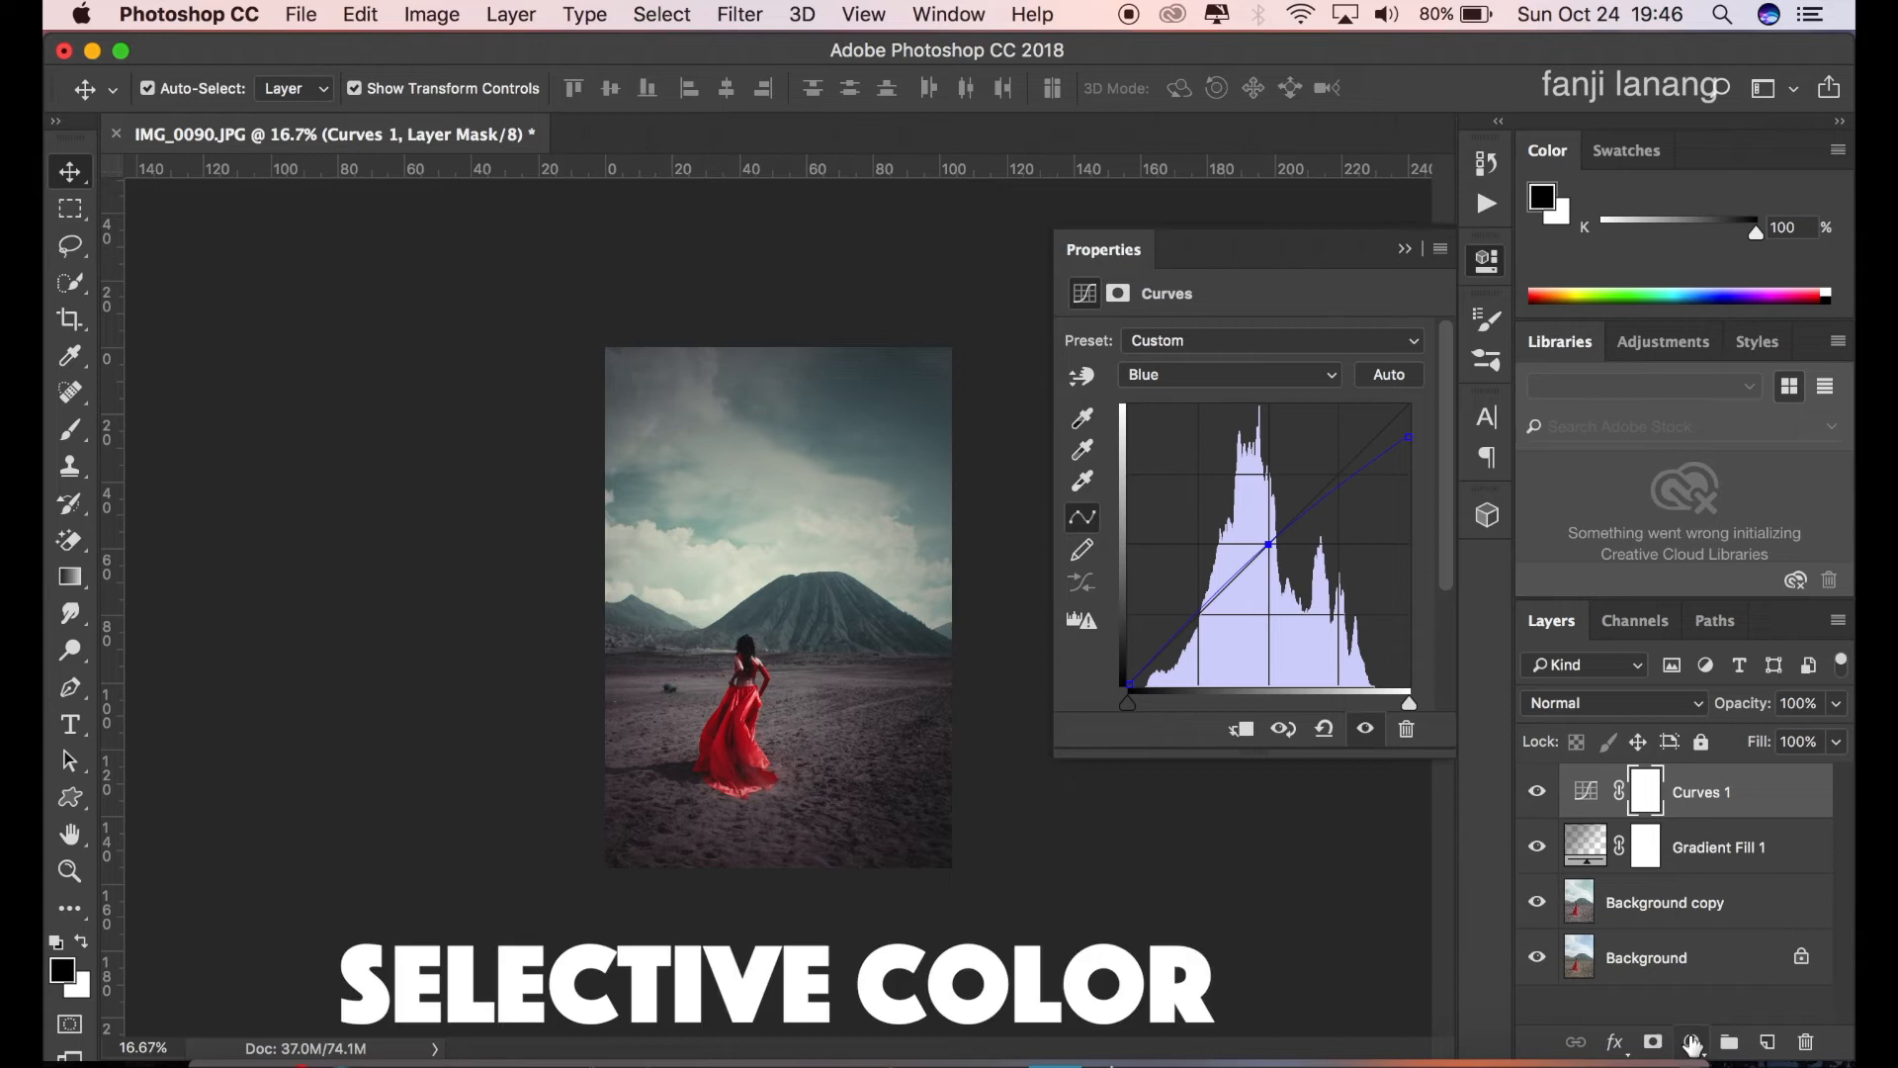
# Add a Selective Color adjustment layer and set its Cyans to Cyan +100, Magenta +100, Yellow -60 and Black +100.
pyautogui.click(1692, 1042)
pyautogui.click(1697, 983)
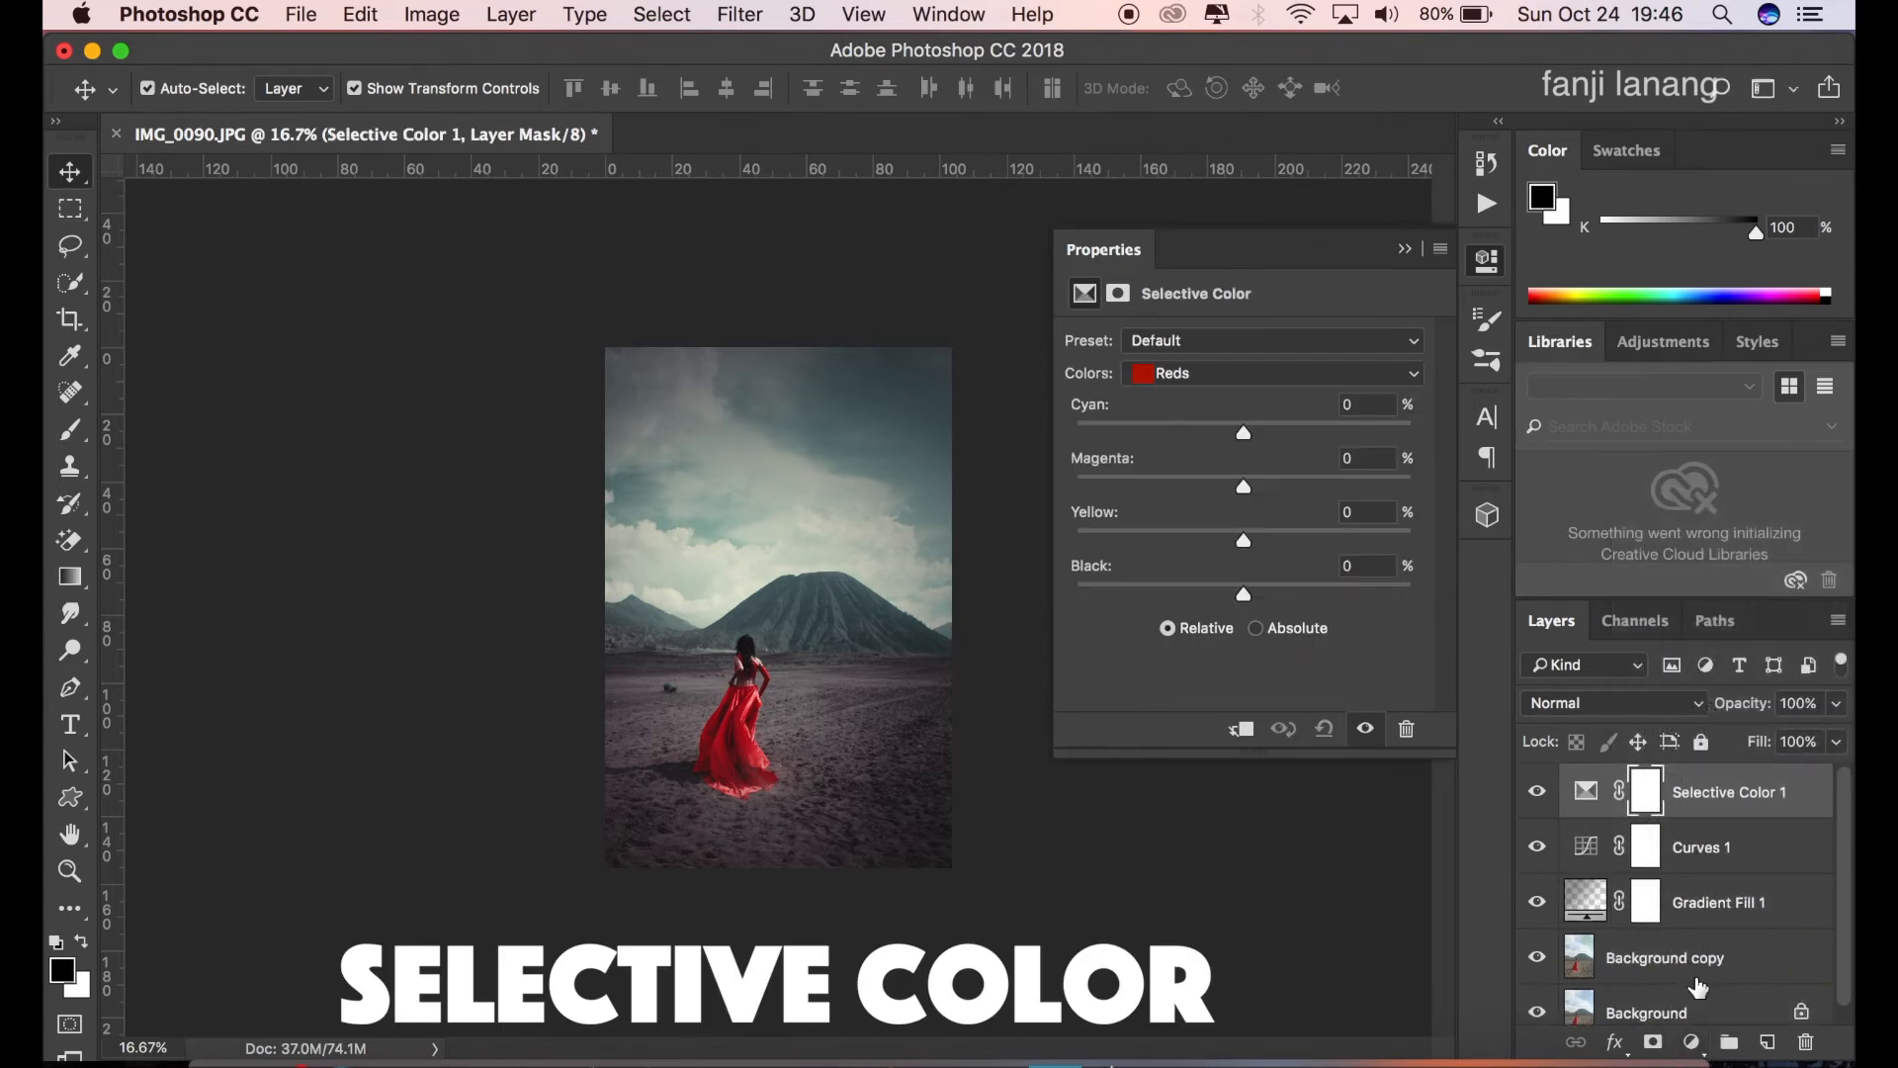
pyautogui.click(1274, 382)
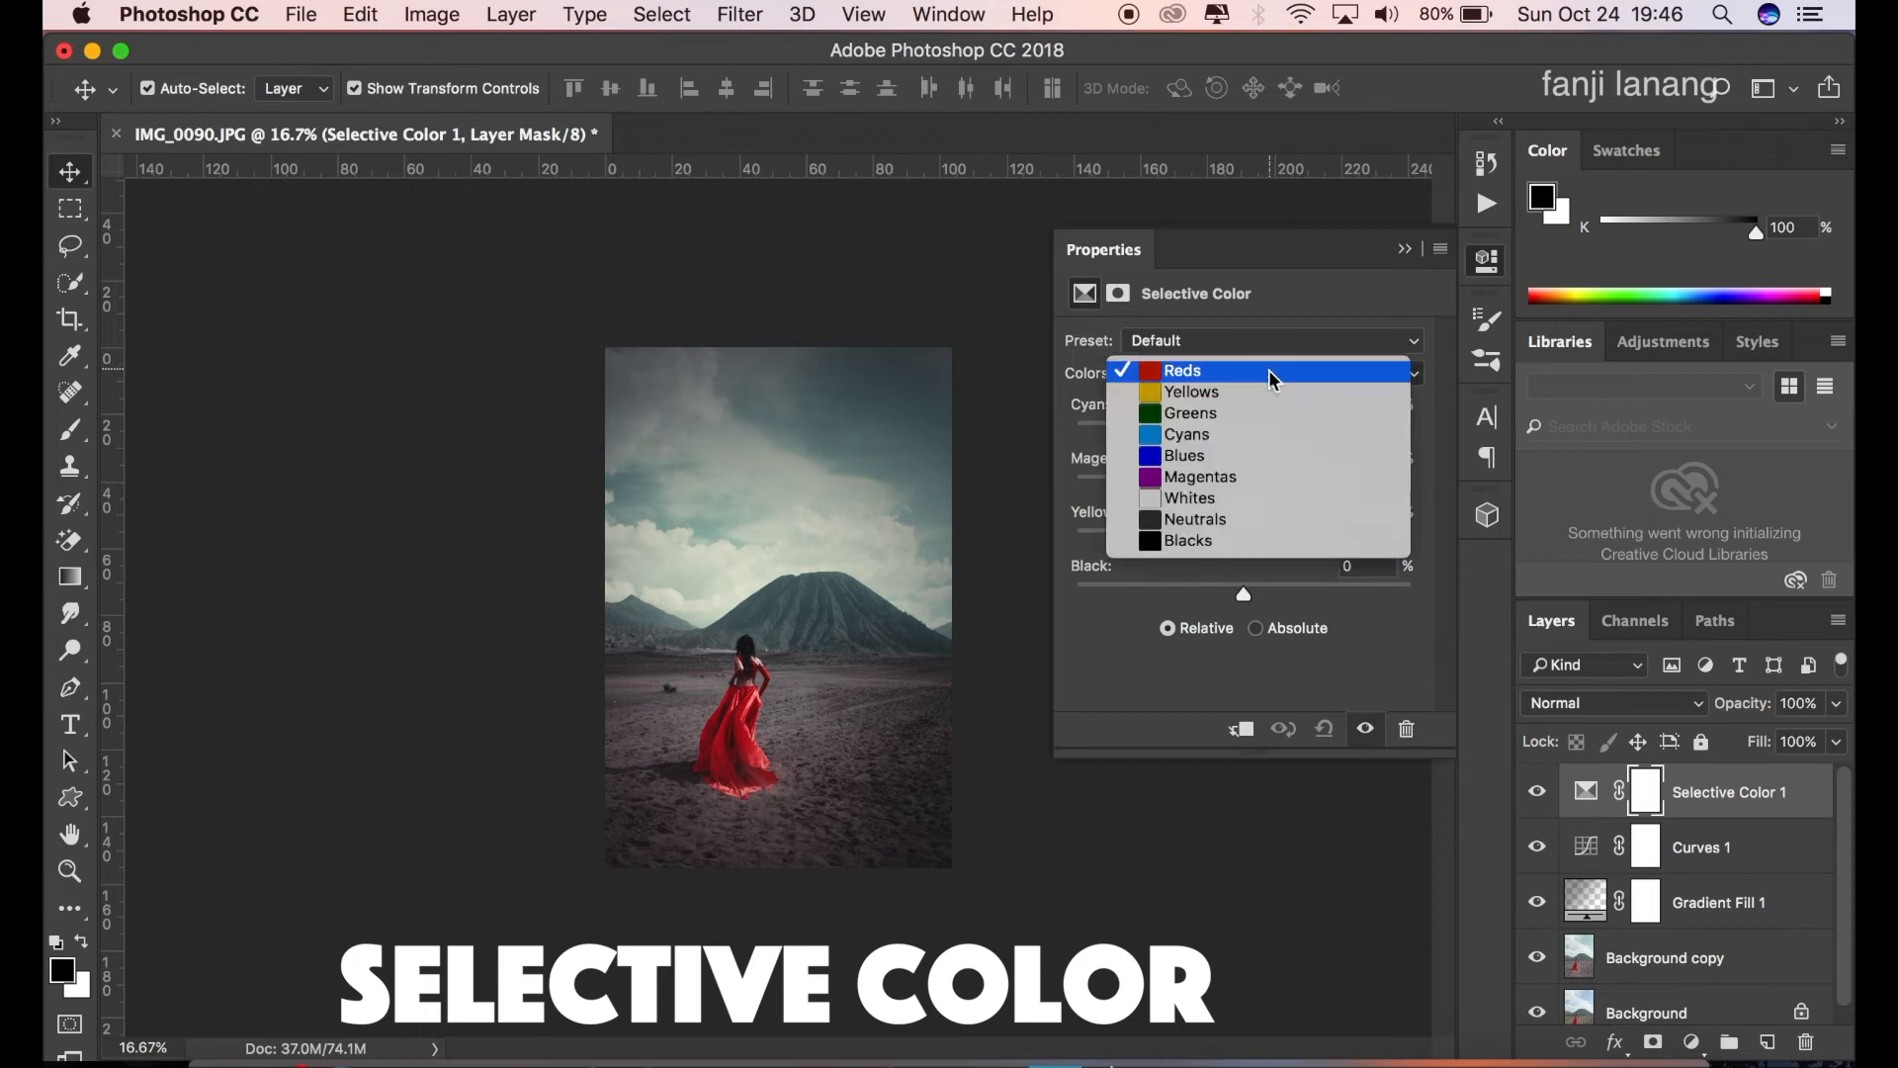
pyautogui.click(1261, 425)
pyautogui.moveTo(1301, 432); pyautogui.dragTo(1537, 450)
pyautogui.moveTo(1382, 485); pyautogui.dragTo(1533, 484)
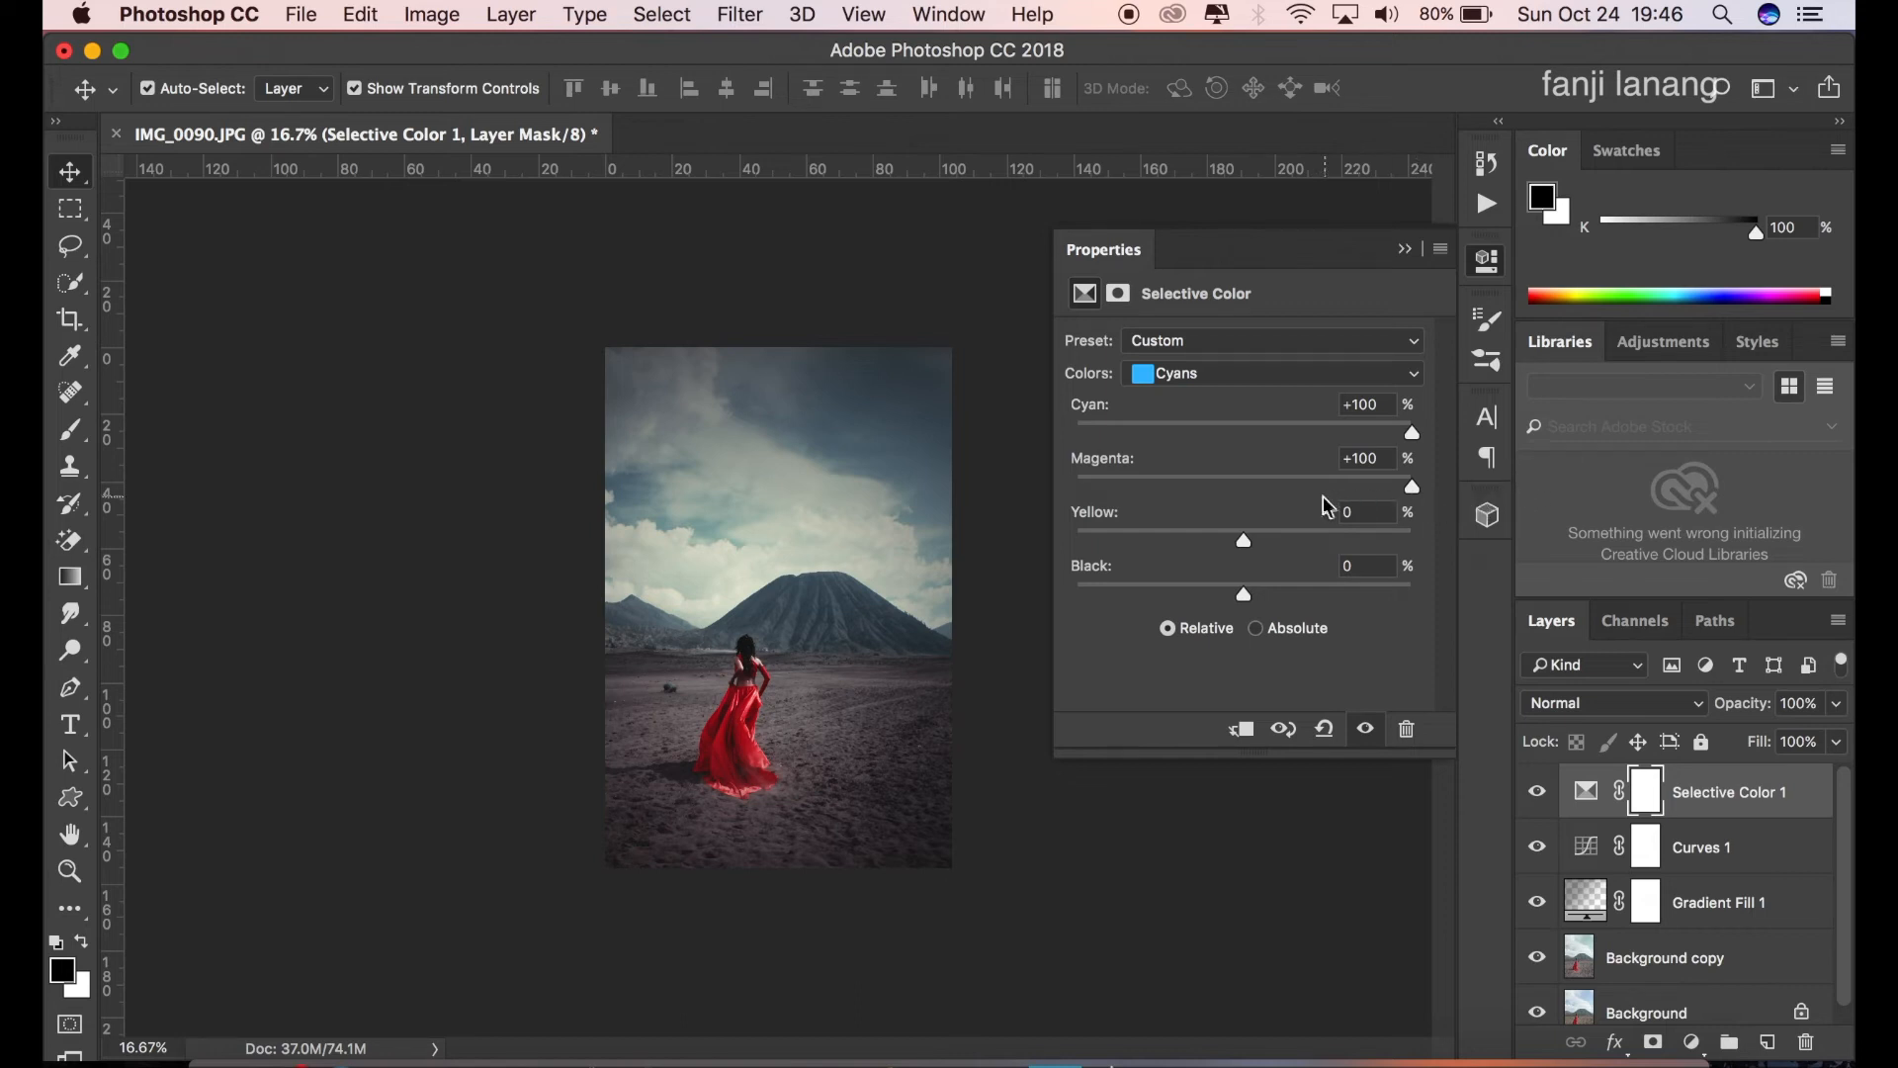
pyautogui.click(1144, 540)
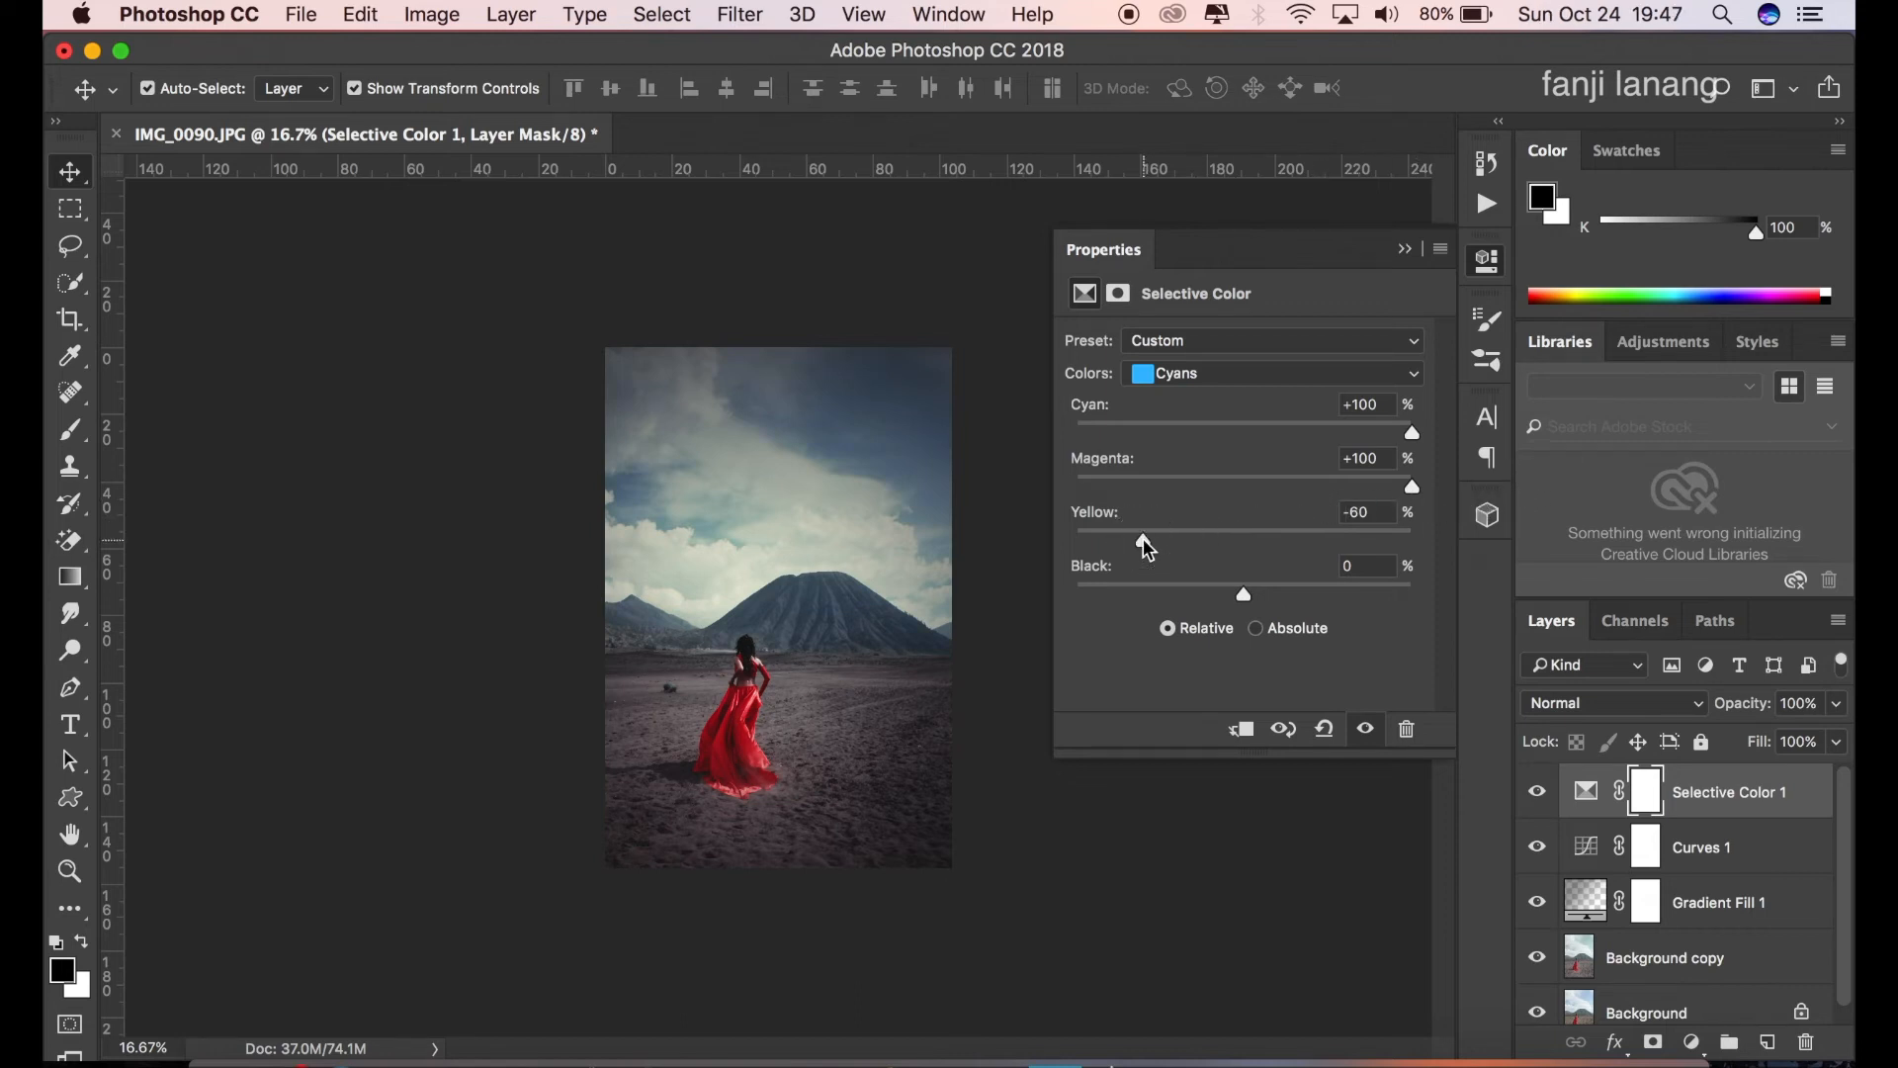
pyautogui.moveTo(1248, 595); pyautogui.dragTo(1516, 623)
# Set the Neutrals of the Selective Color layer to Magenta -8% and Yellow -20%.
pyautogui.click(1231, 376)
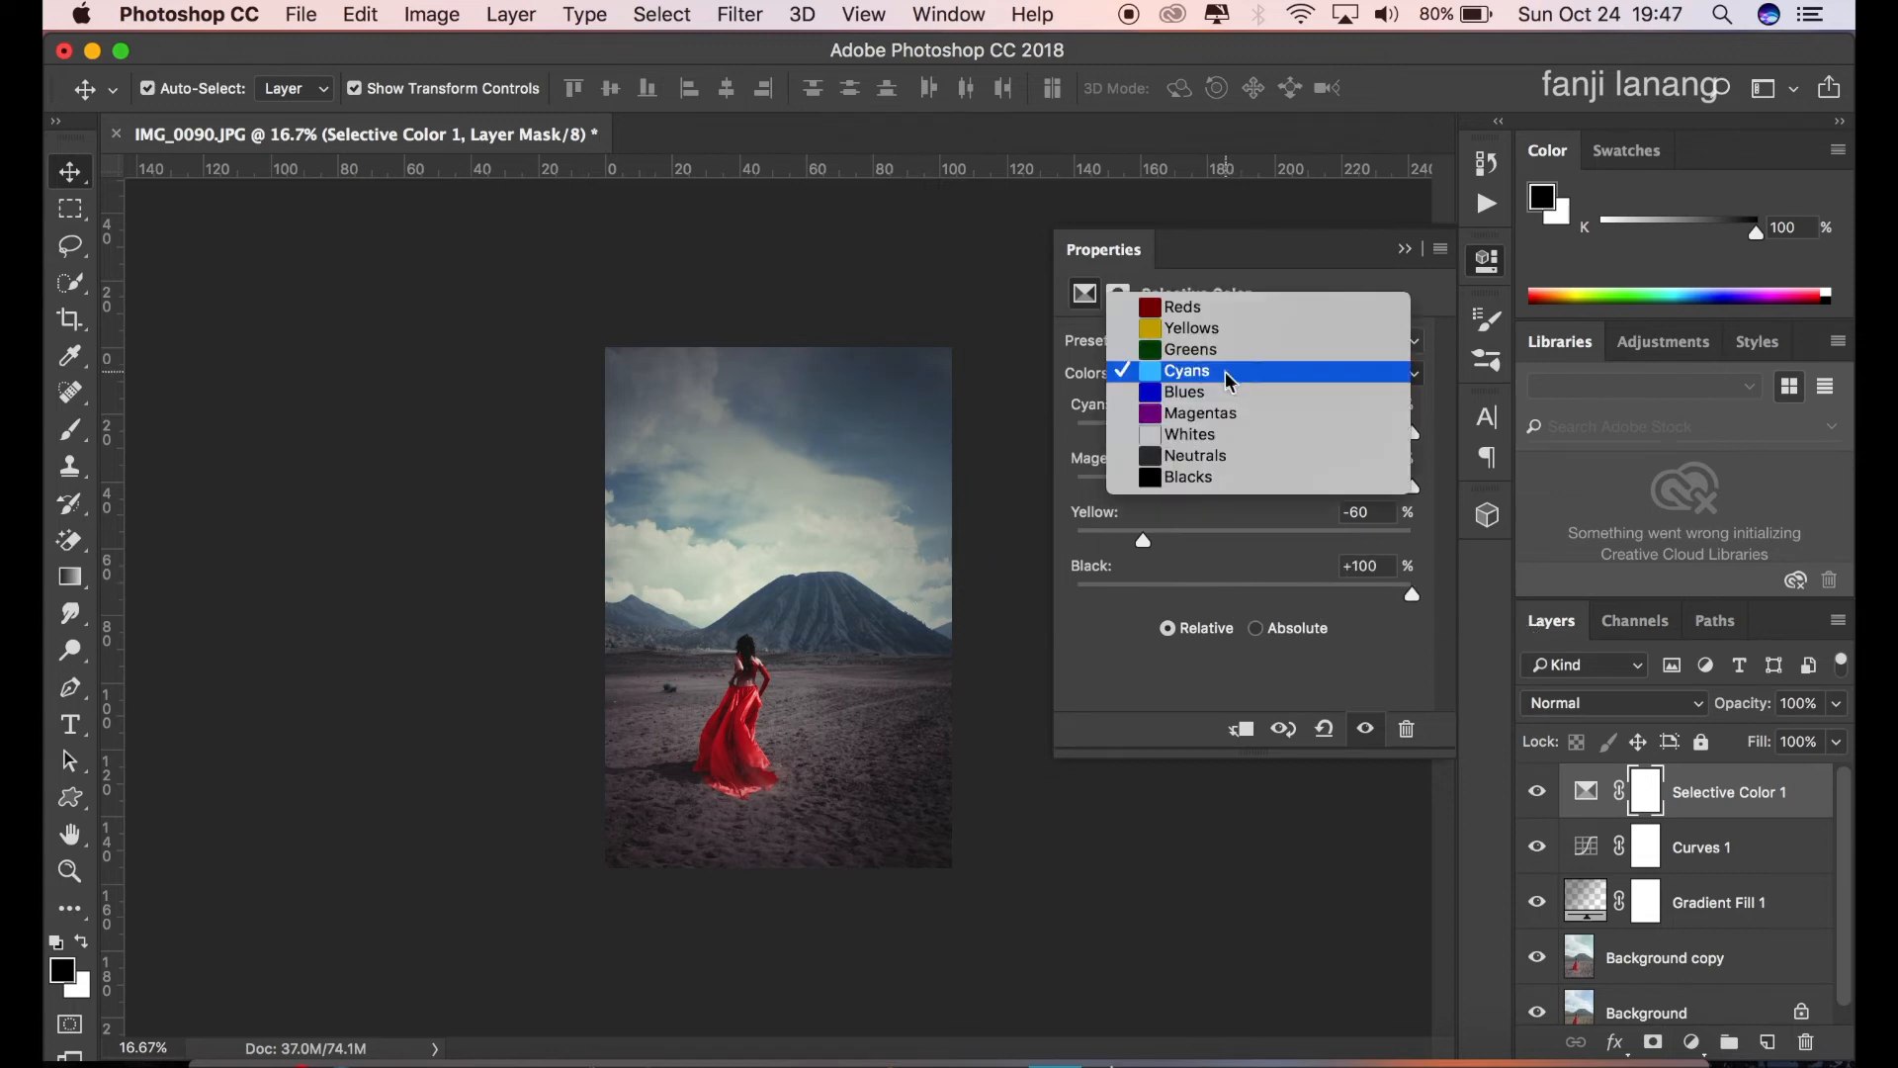
pyautogui.click(1214, 456)
pyautogui.moveTo(1238, 486); pyautogui.dragTo(1211, 544)
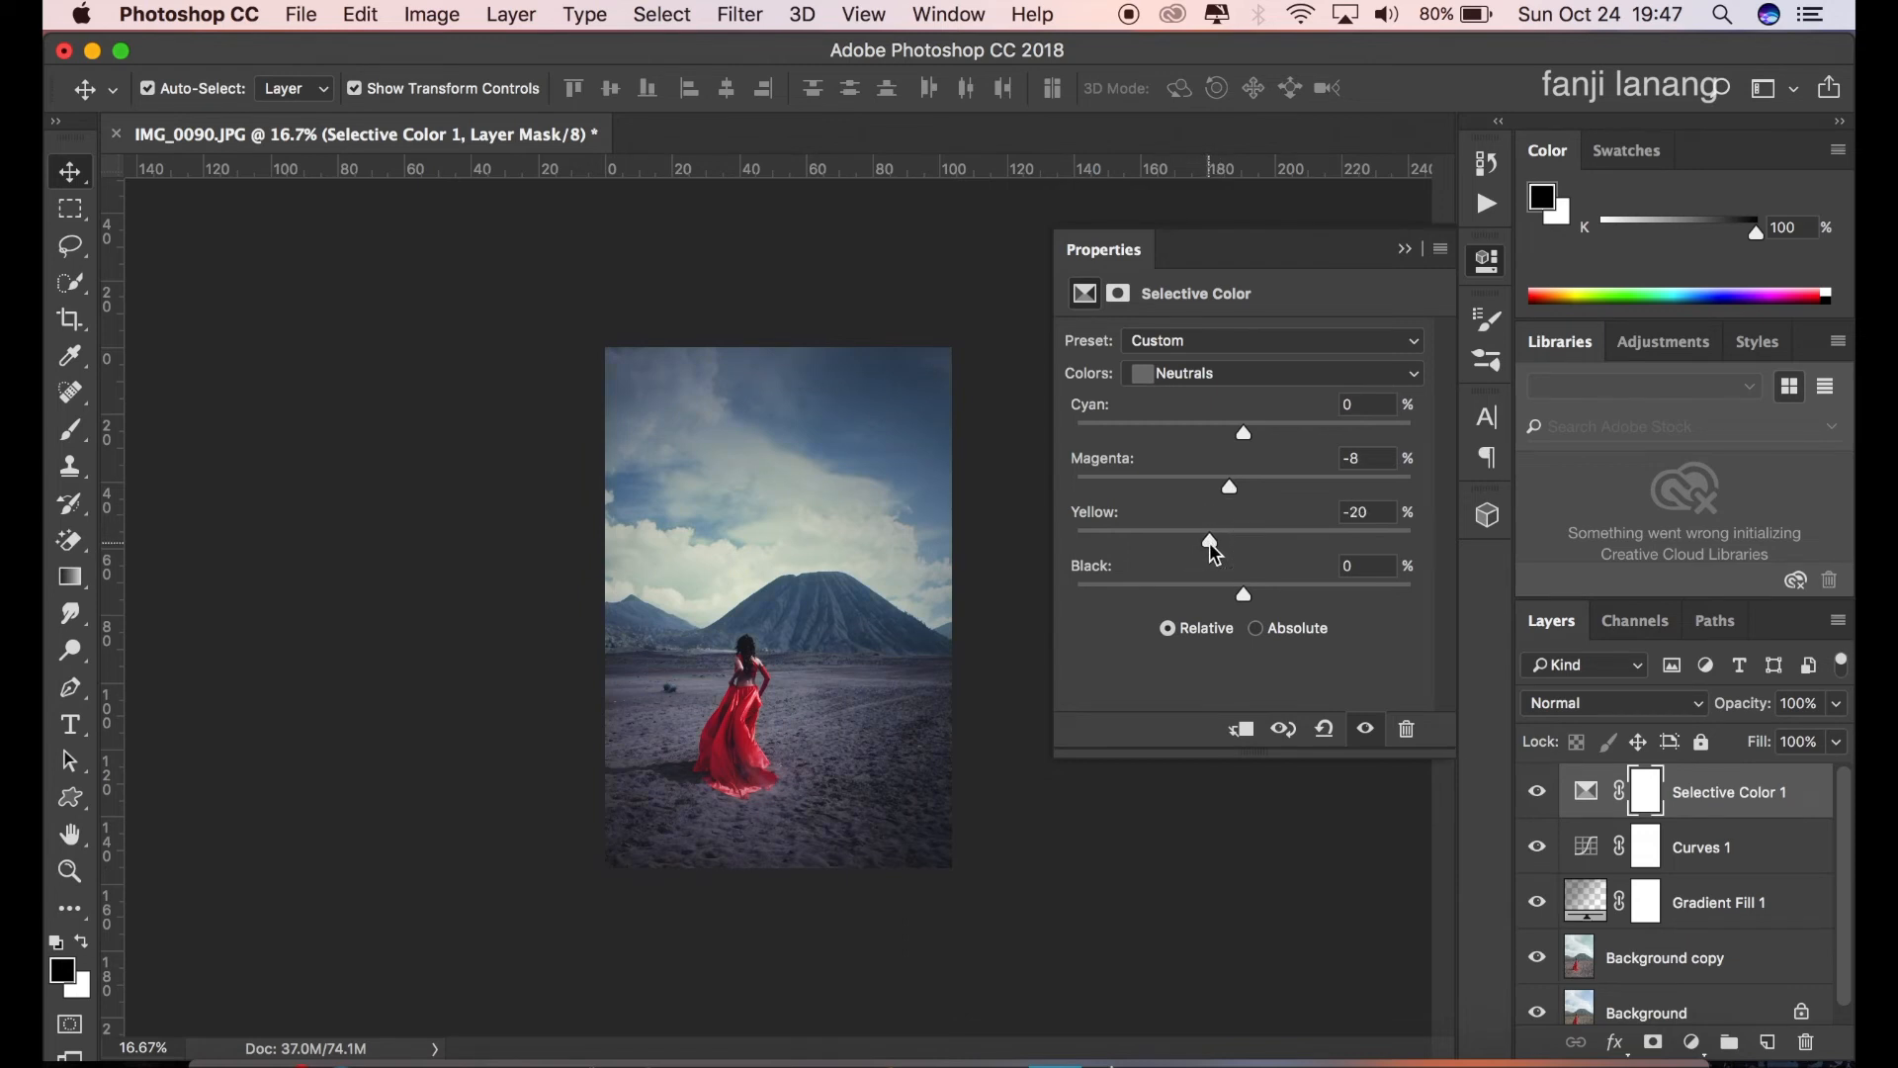
# Raise Cyan and Magenta slightly in the Blacks of the Selective Color layer.
pyautogui.click(1196, 375)
pyautogui.click(1198, 397)
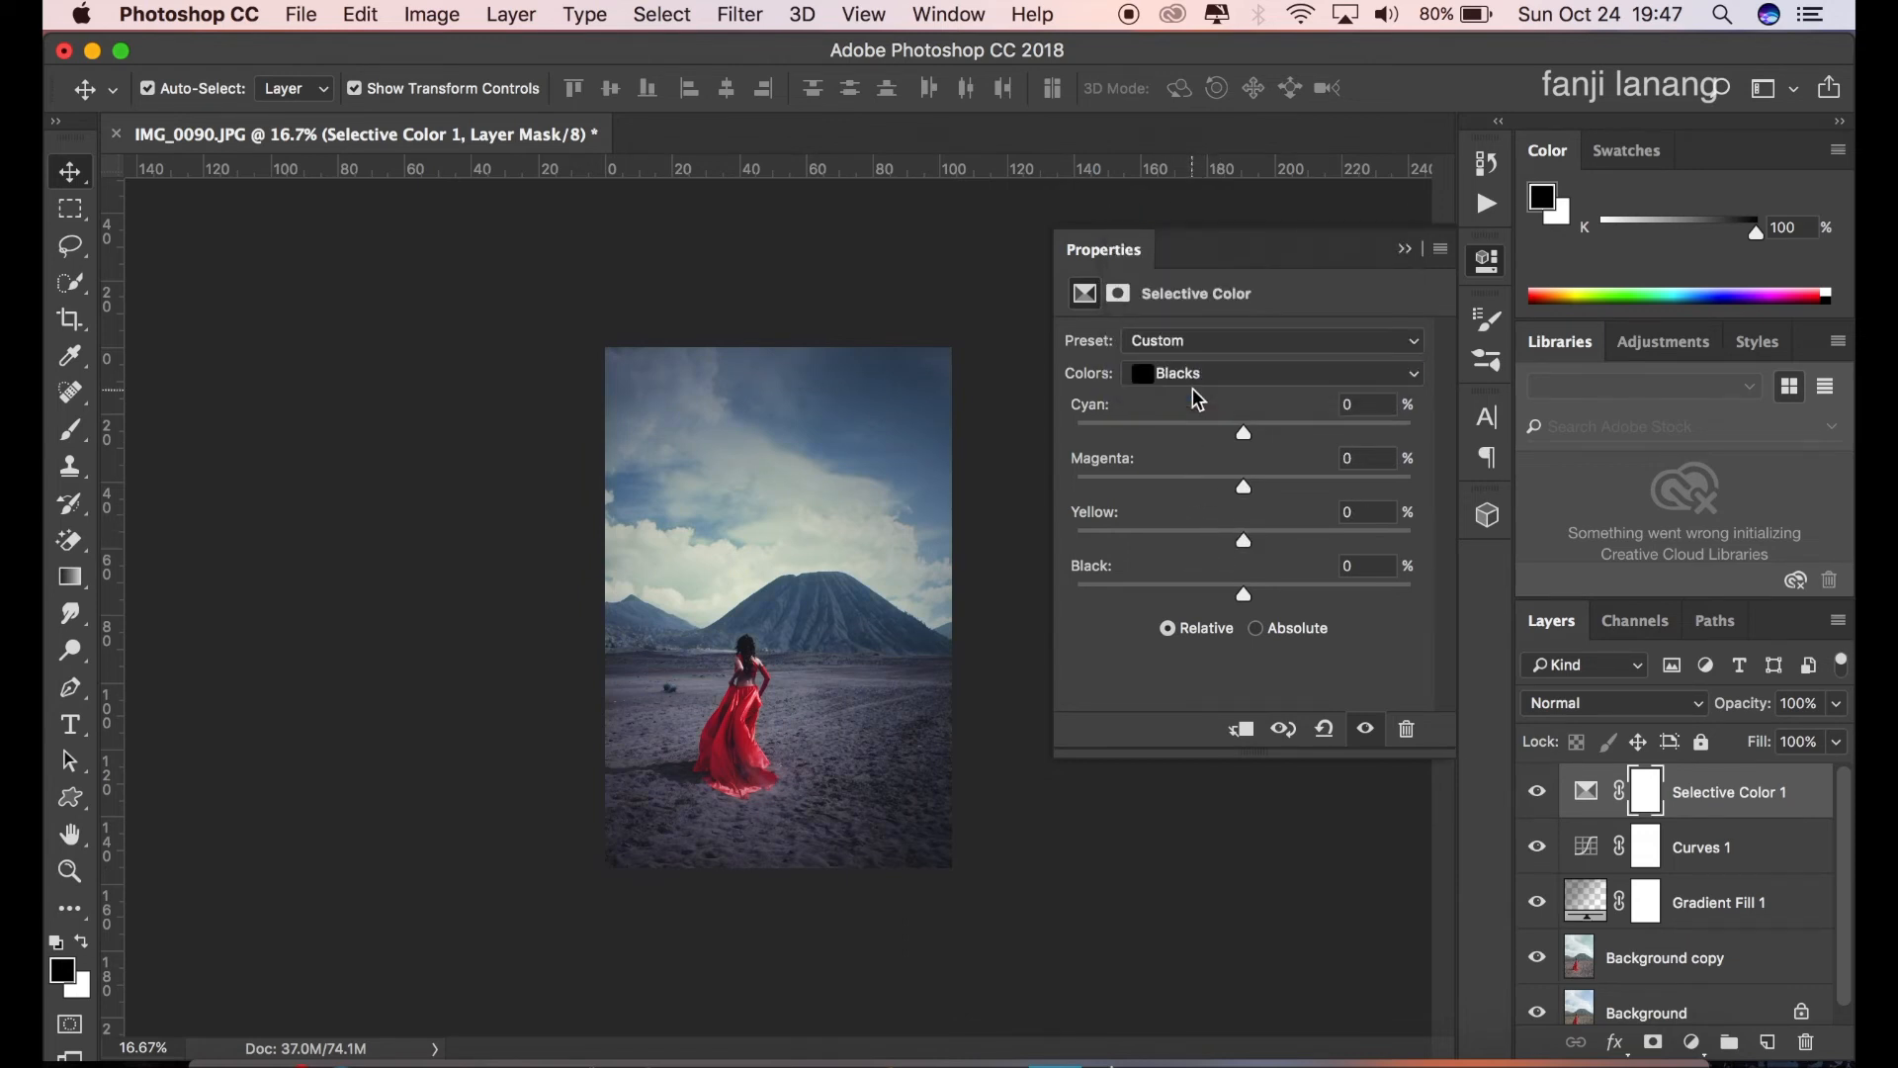
pyautogui.moveTo(1254, 430); pyautogui.dragTo(1262, 492)
pyautogui.click(1406, 250)
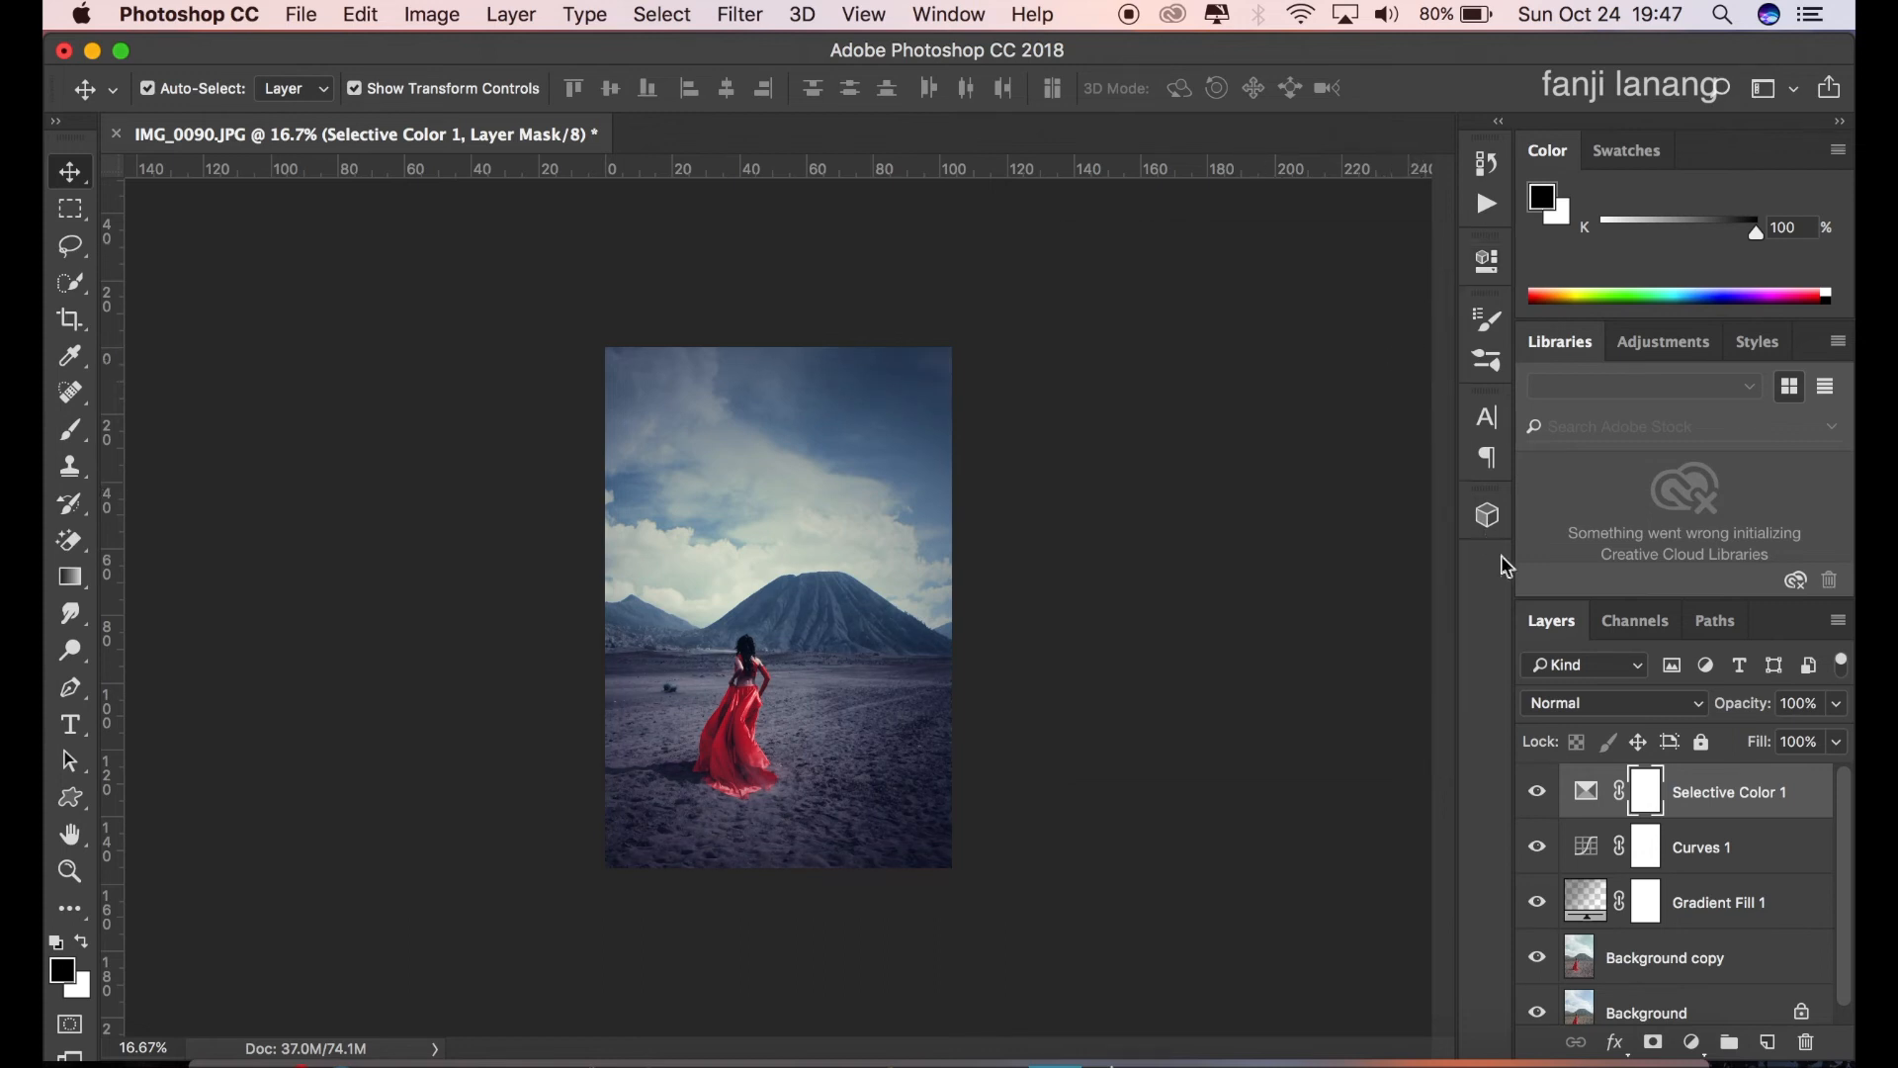
# Add a second Curves adjustment layer and shape its RGB curve with a raised black point, darker shadows and an anchored midpoint.
pyautogui.click(1692, 1042)
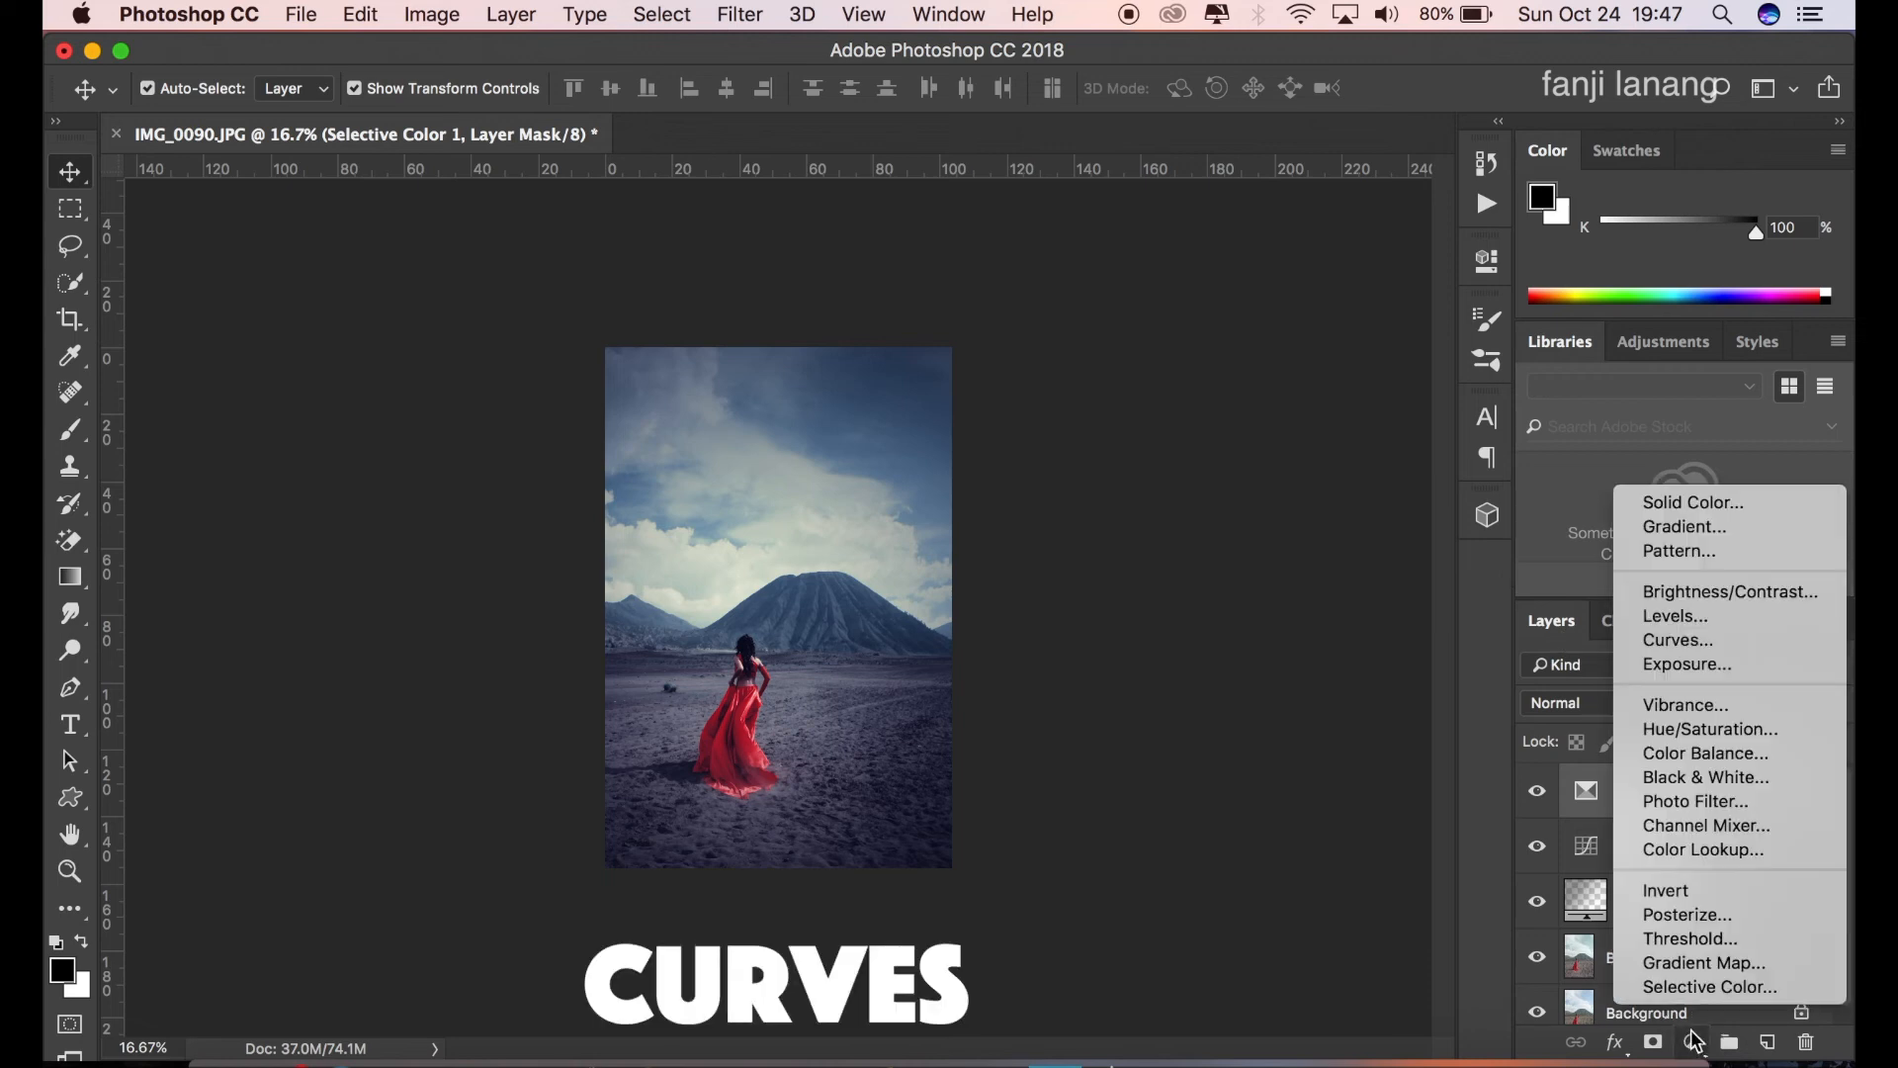
pyautogui.click(1701, 641)
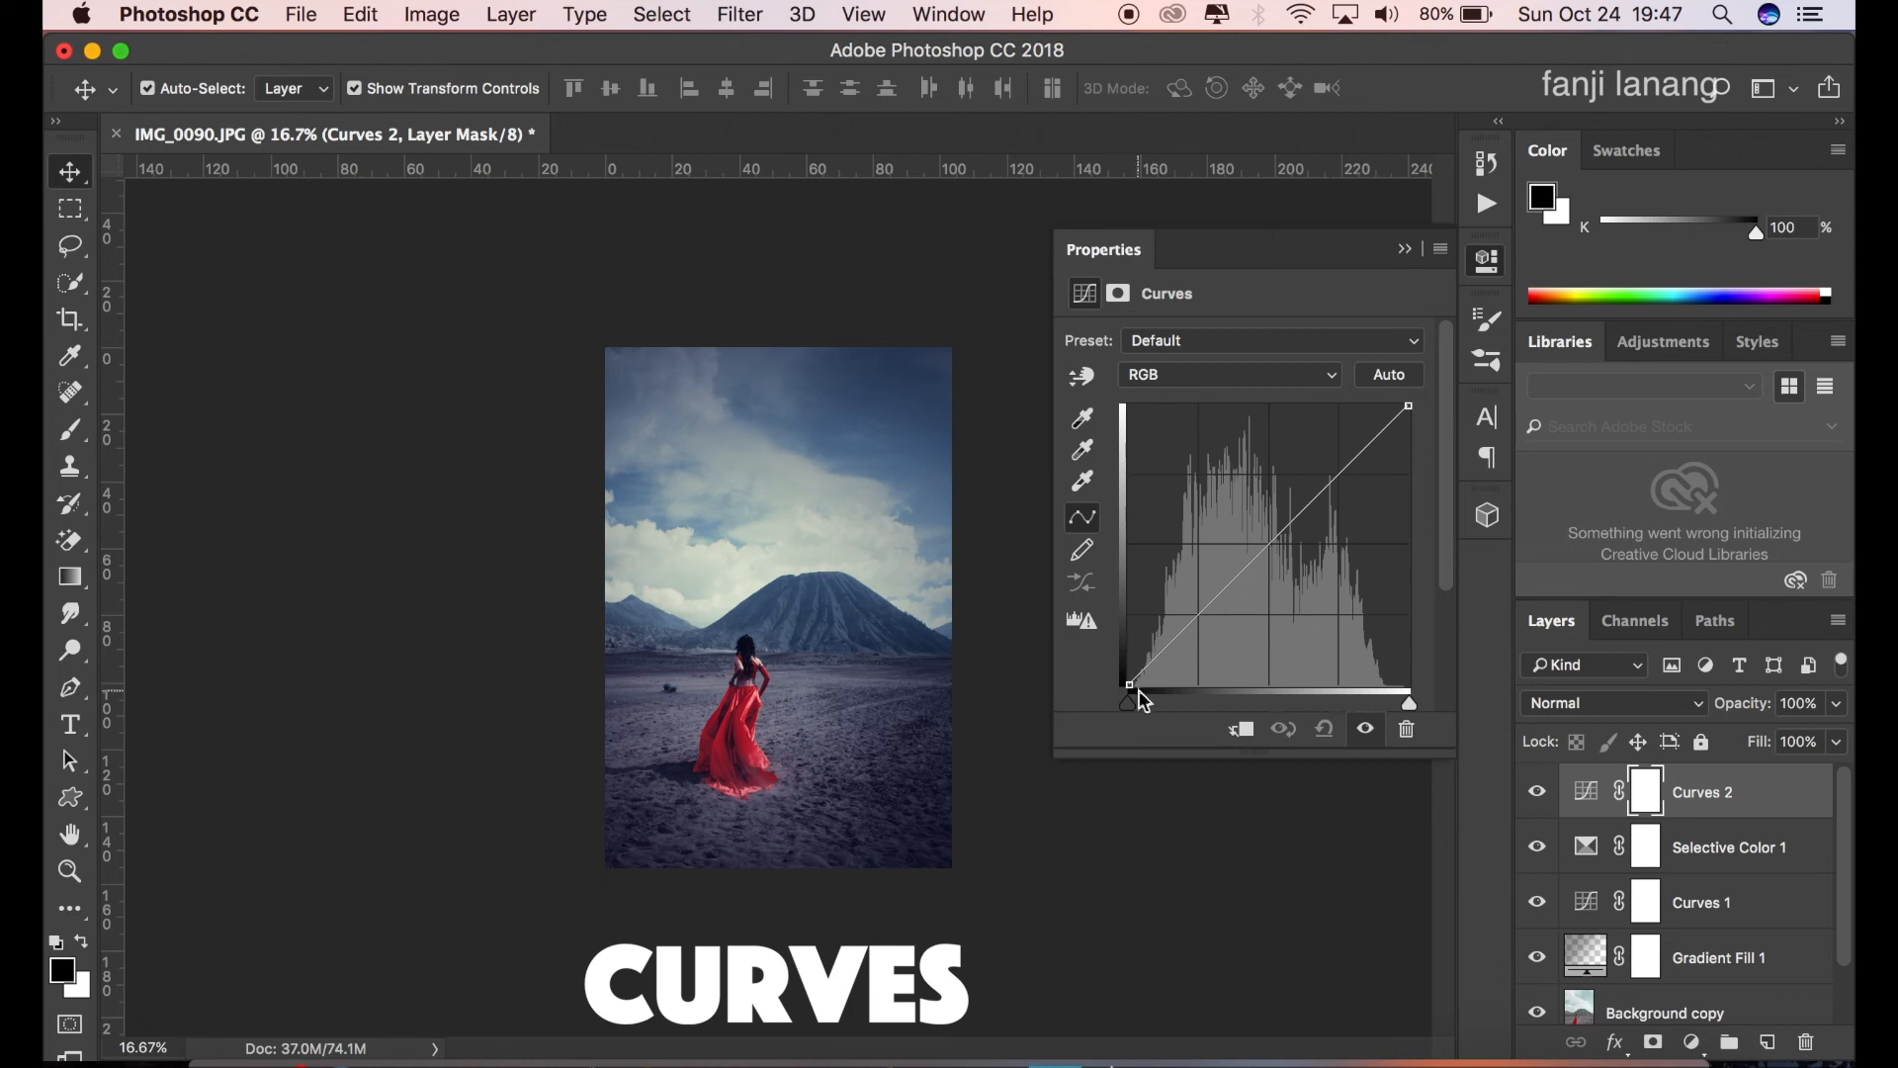
pyautogui.moveTo(1129, 684); pyautogui.dragTo(1198, 624)
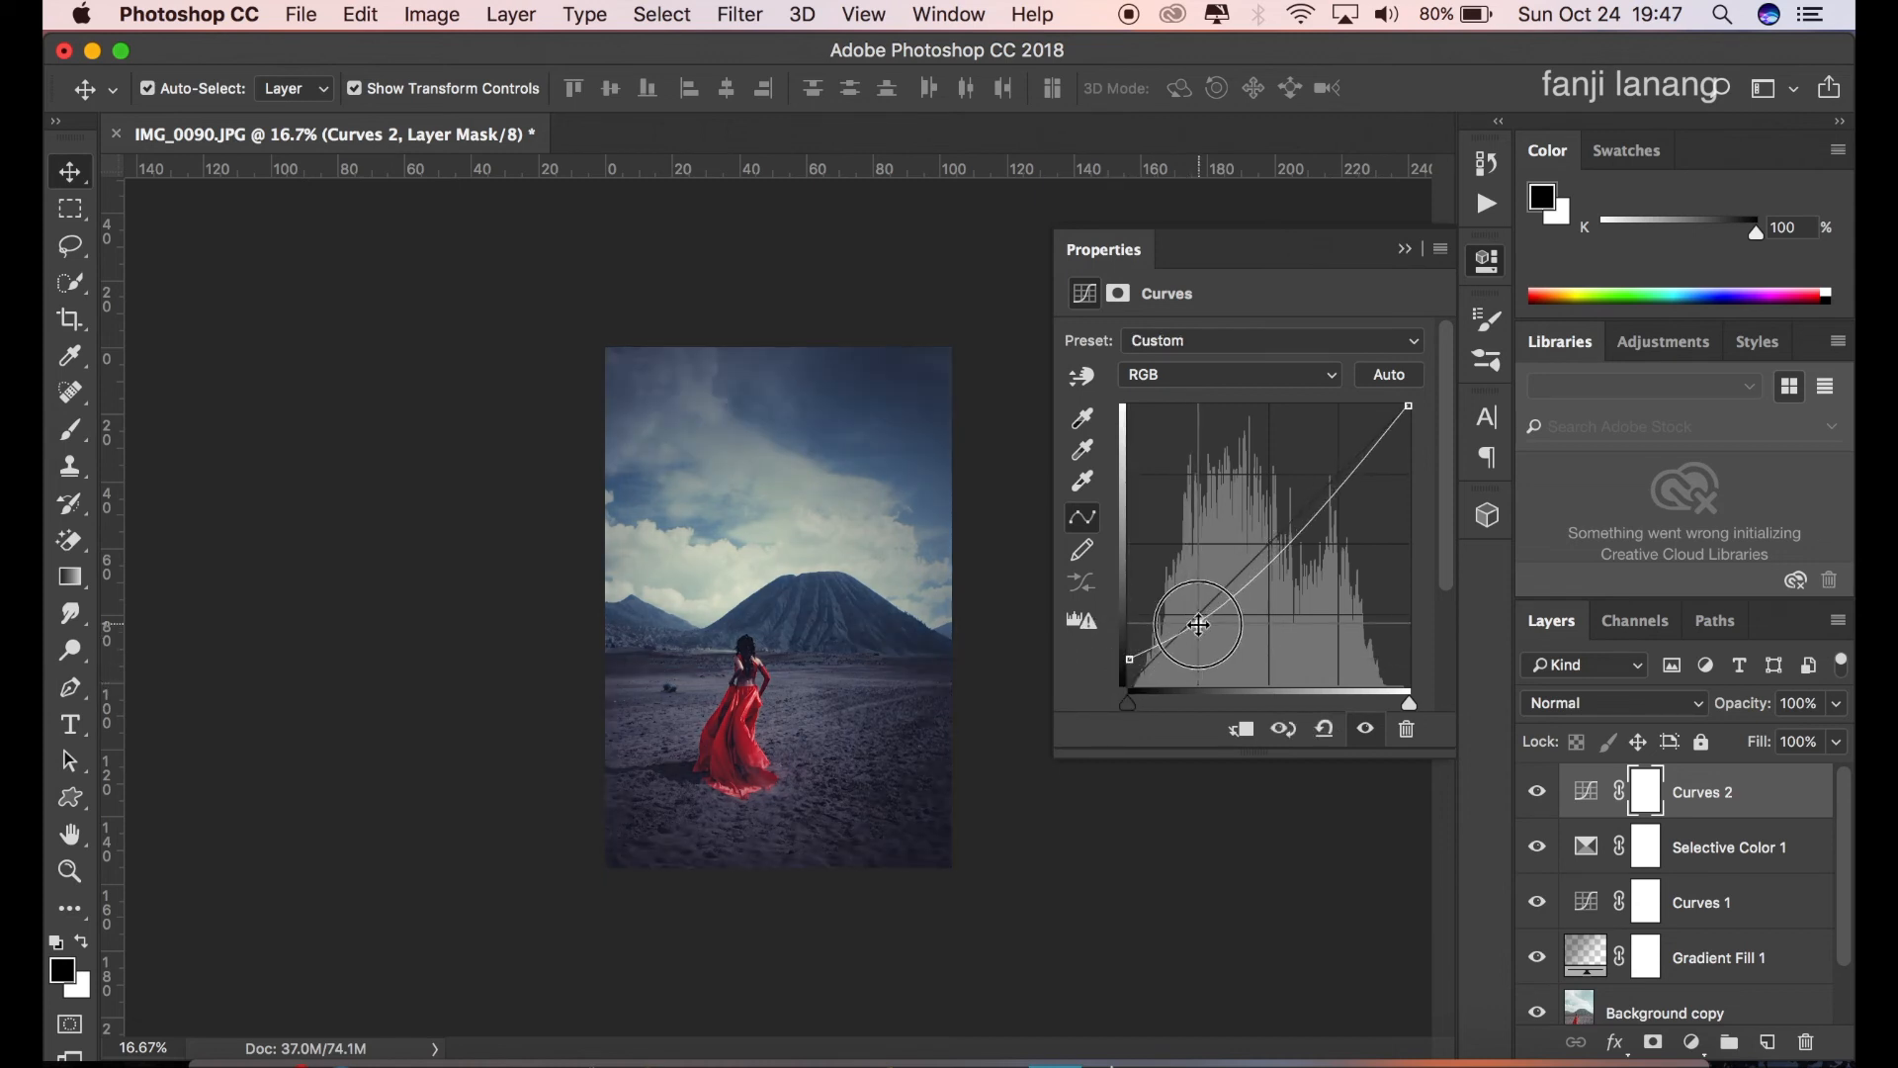
pyautogui.moveTo(1260, 552); pyautogui.dragTo(1269, 544)
pyautogui.moveTo(1126, 657); pyautogui.dragTo(1120, 645)
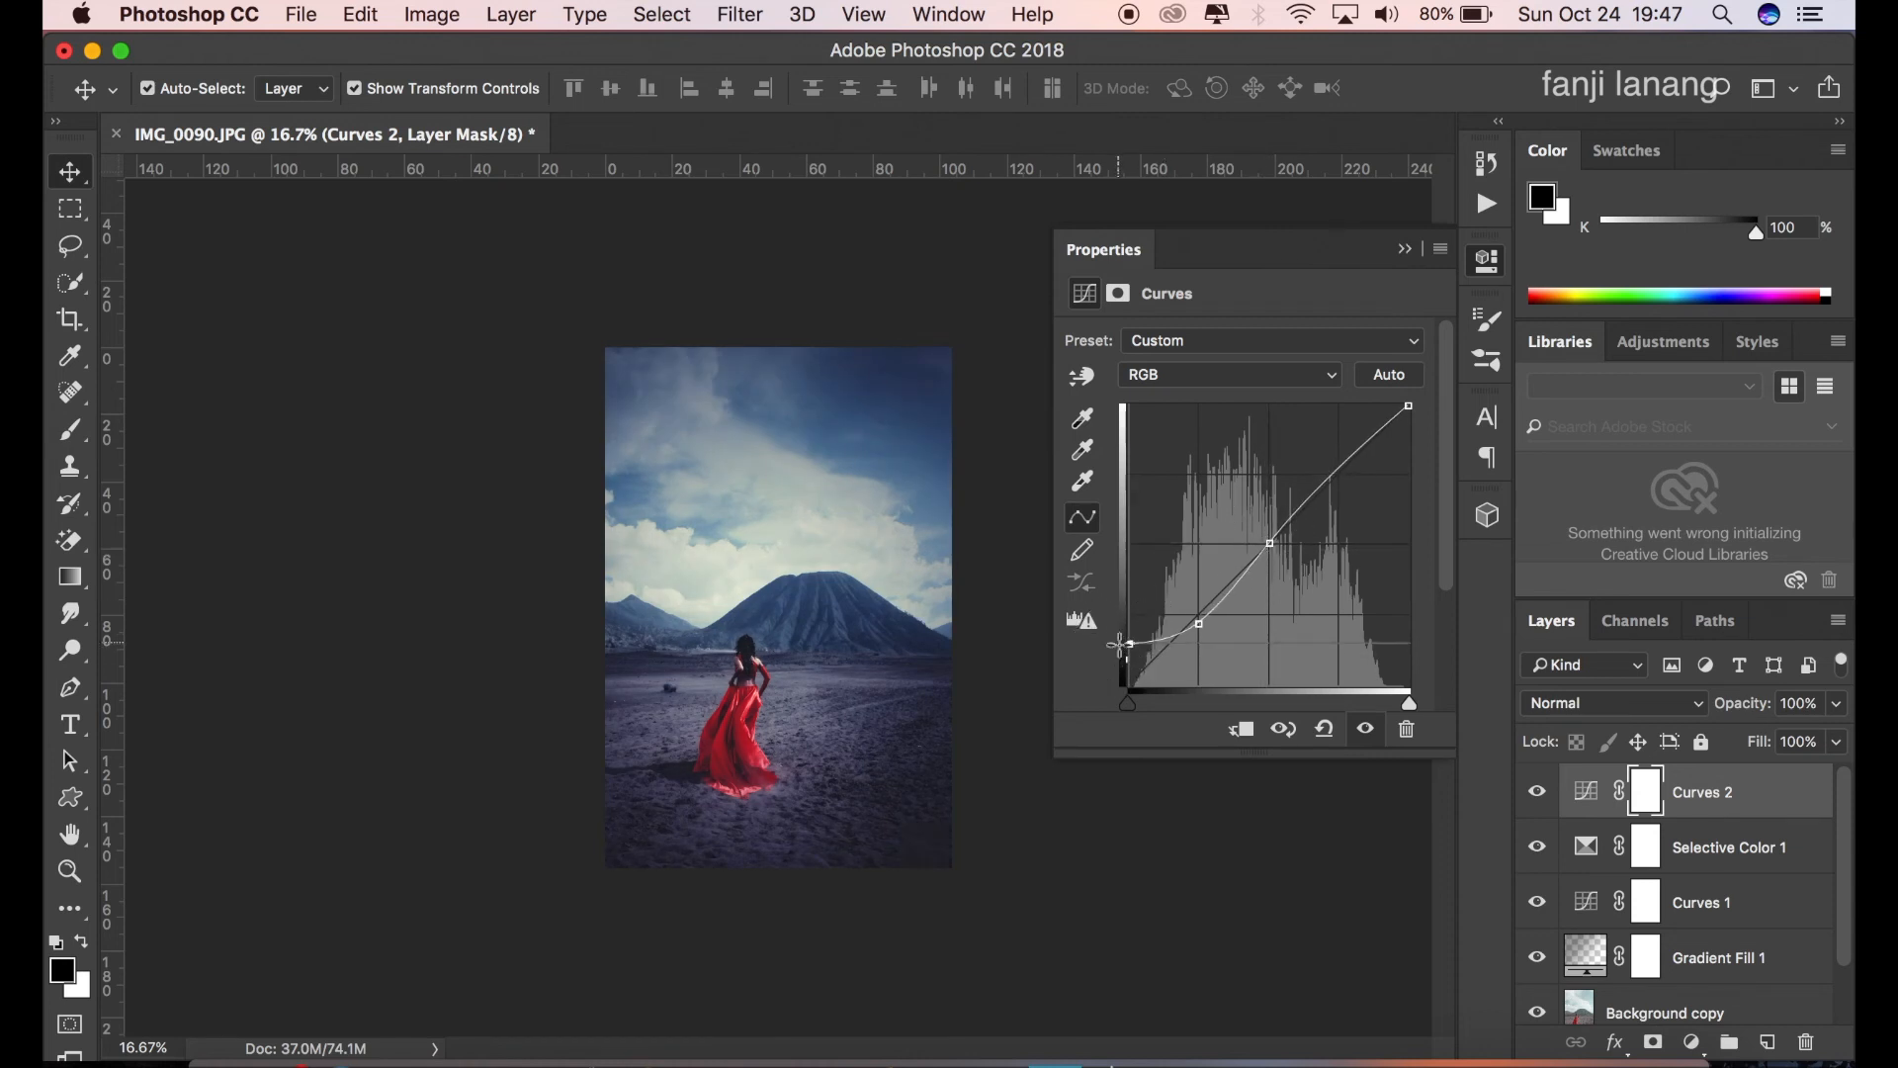
# Lower the highlight end of the second Curves layer's Blue curve to give the bright areas a yellow tint.
pyautogui.click(1240, 381)
pyautogui.click(1230, 438)
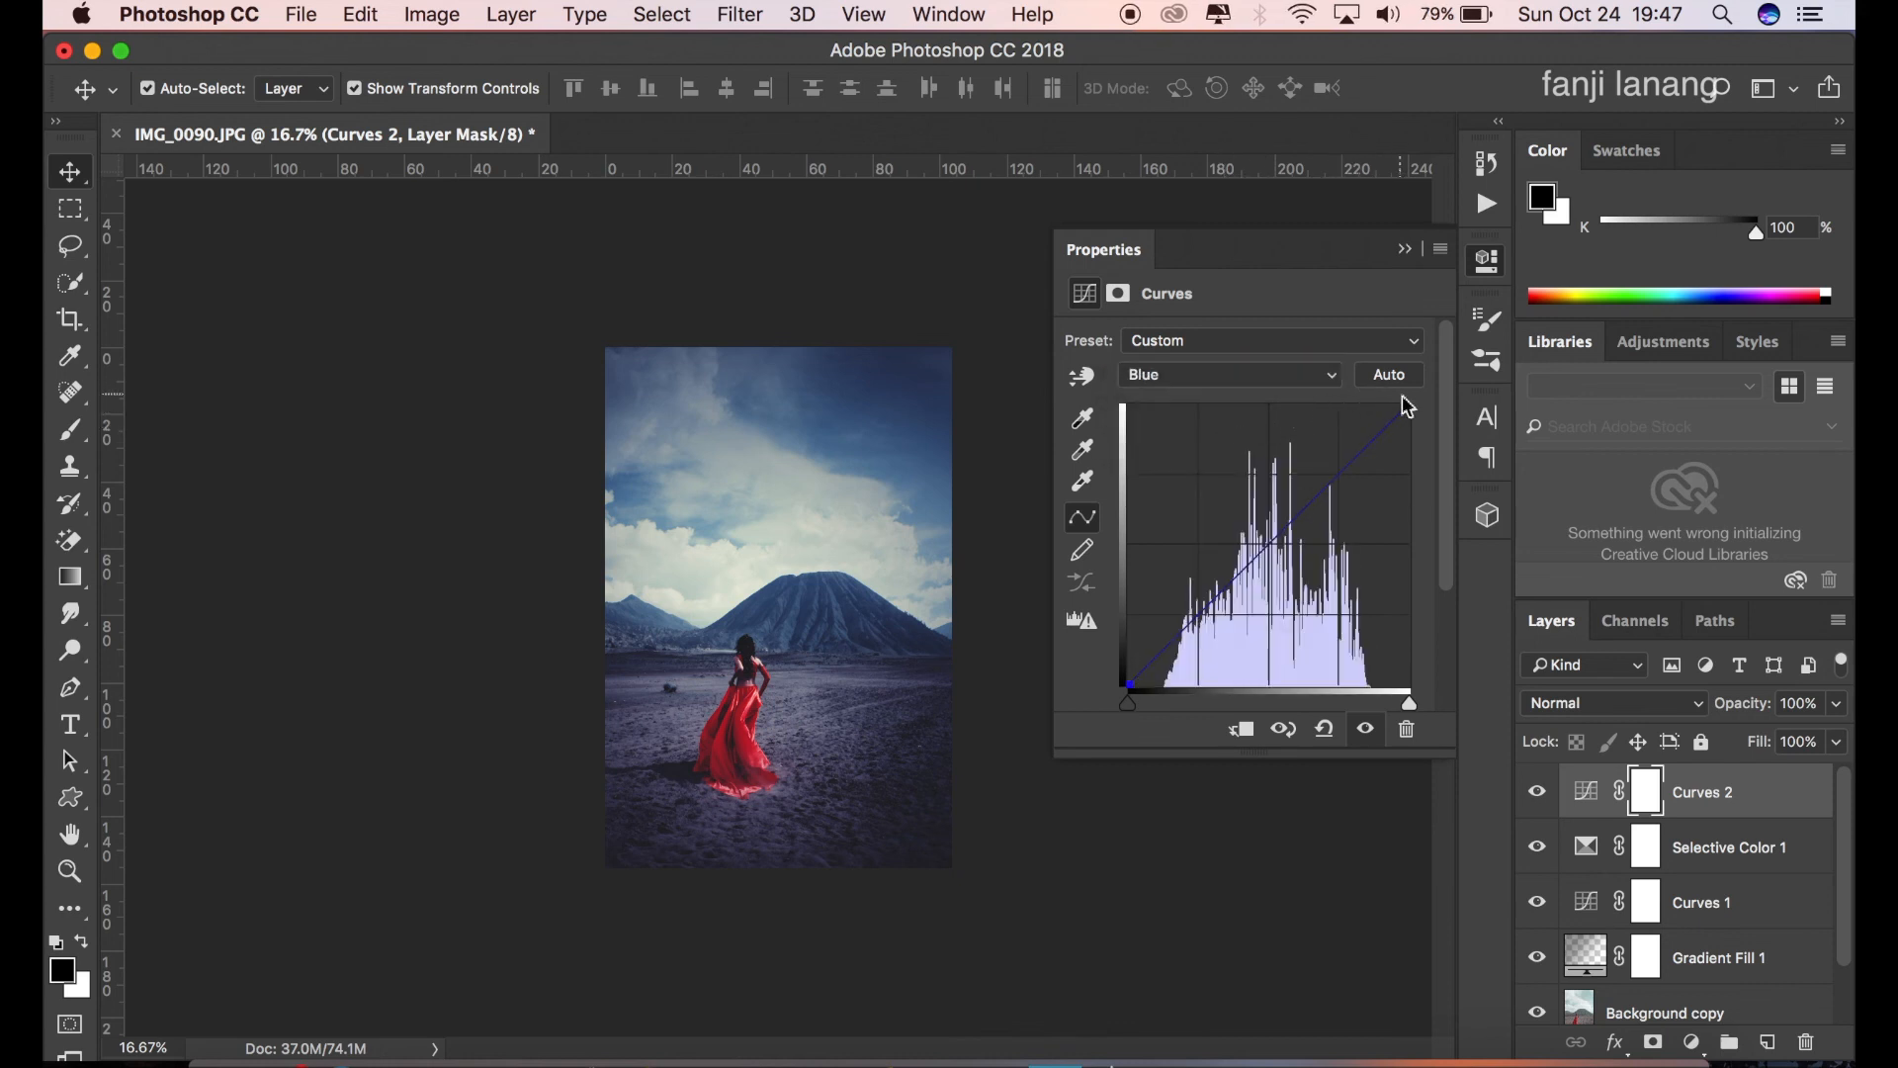
pyautogui.moveTo(1407, 405); pyautogui.dragTo(1420, 431)
pyautogui.moveTo(1422, 436); pyautogui.dragTo(1438, 463)
pyautogui.click(1405, 251)
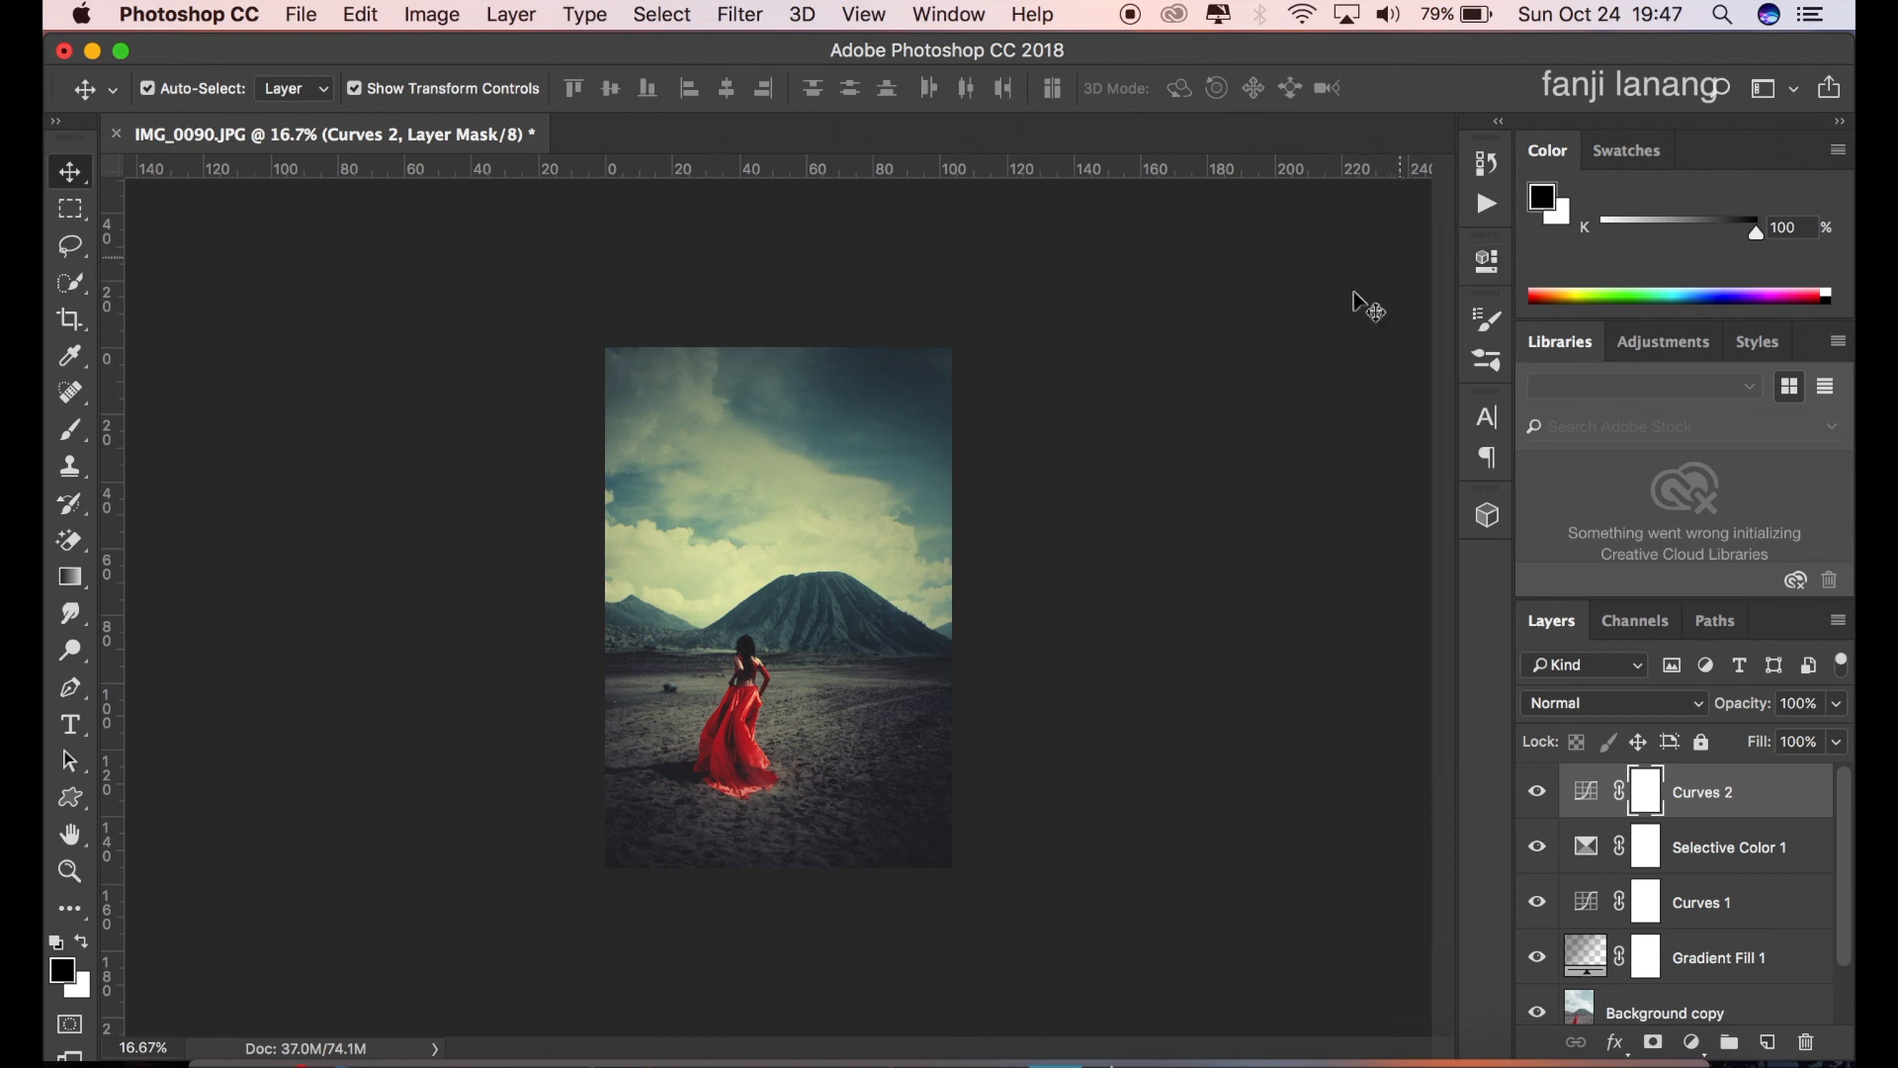
# Add a new empty layer and stamp a white signature in the photo's lower-right corner with the 500 px signature brush.
pyautogui.click(1769, 1044)
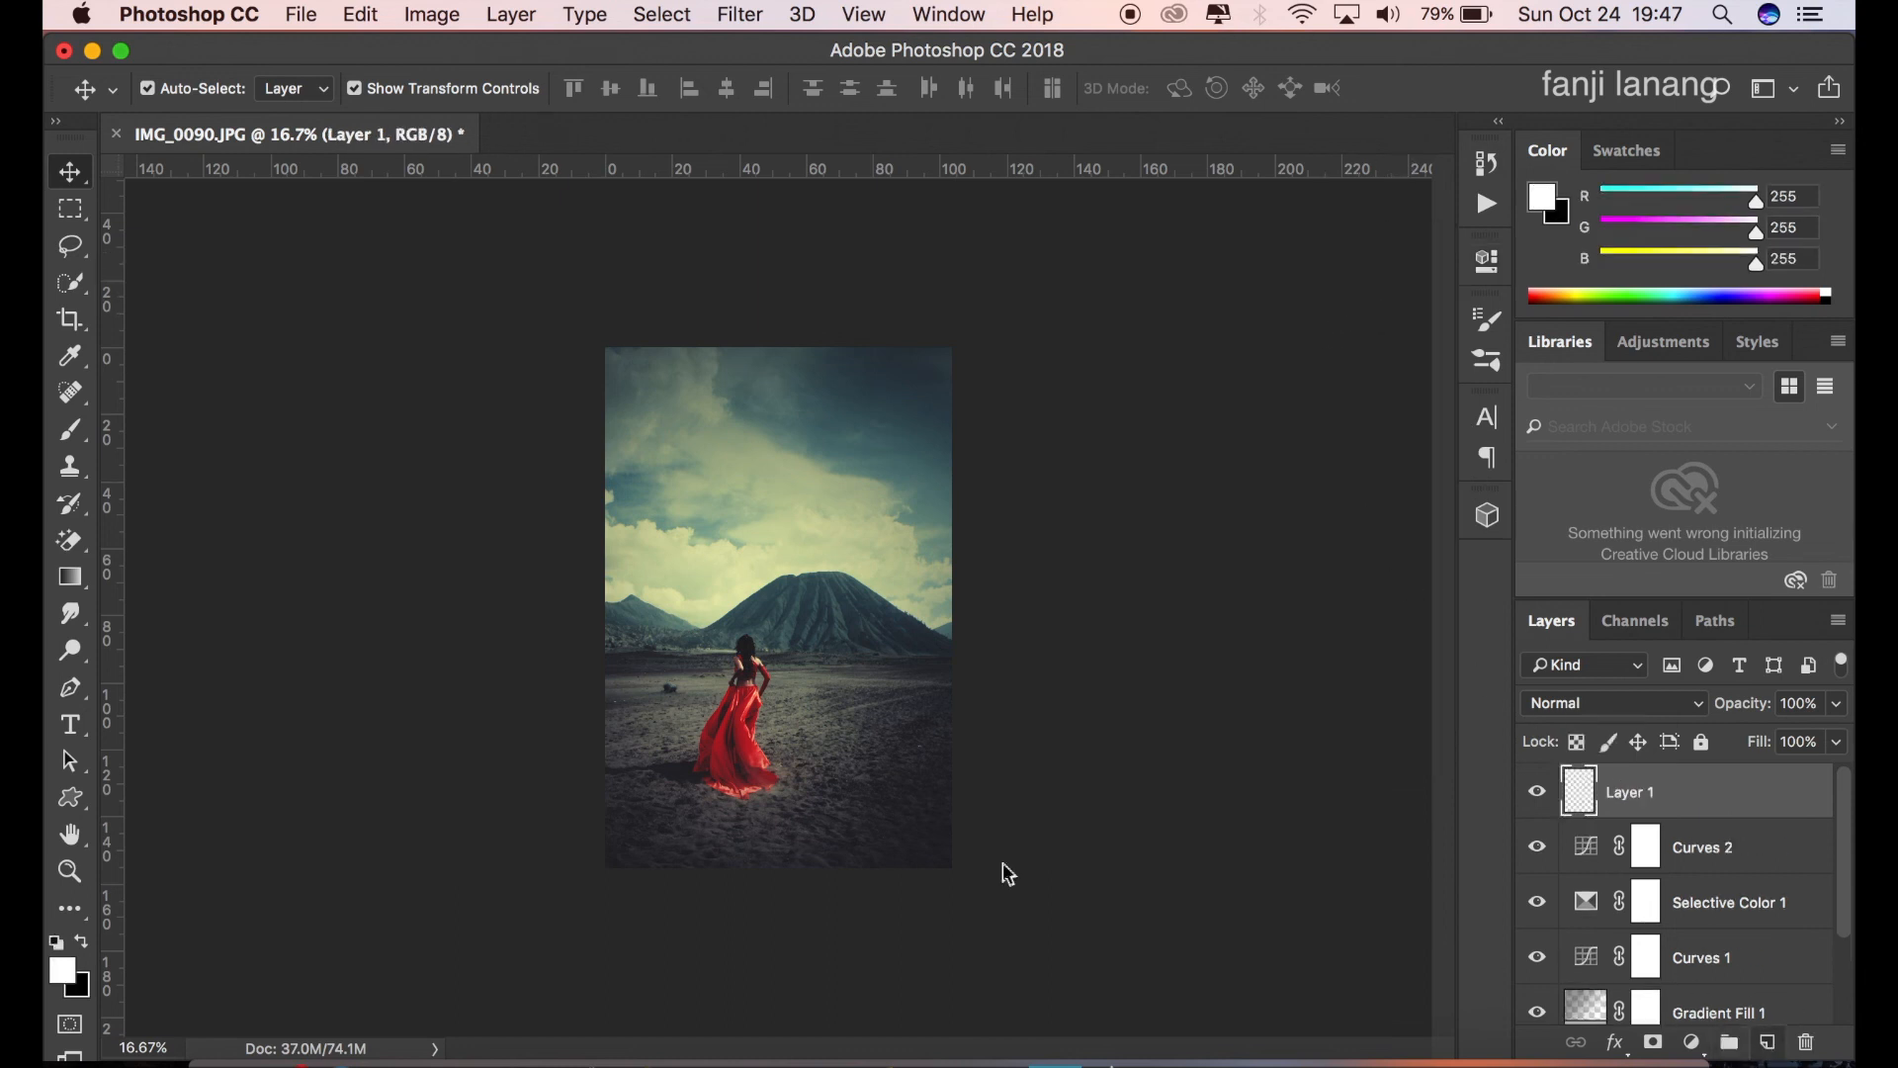
pyautogui.click(72, 430)
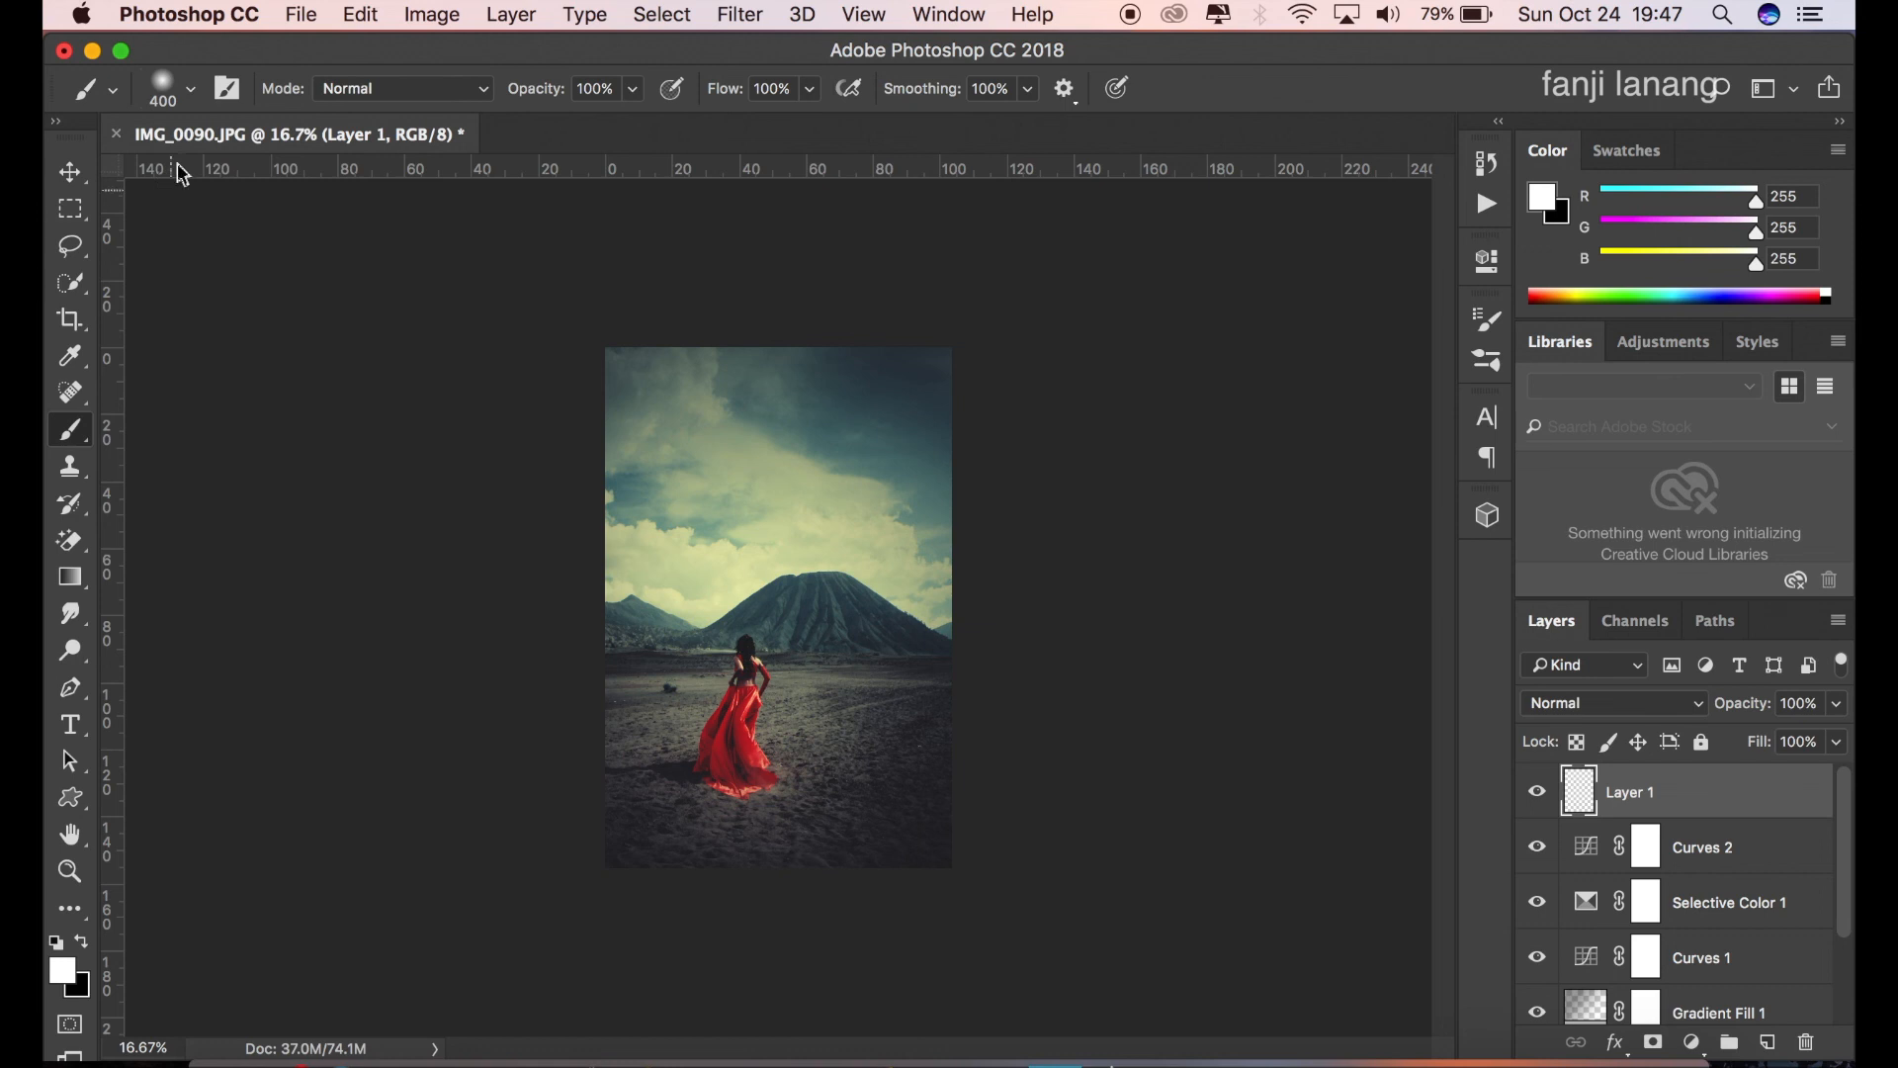
pyautogui.click(185, 103)
pyautogui.click(197, 299)
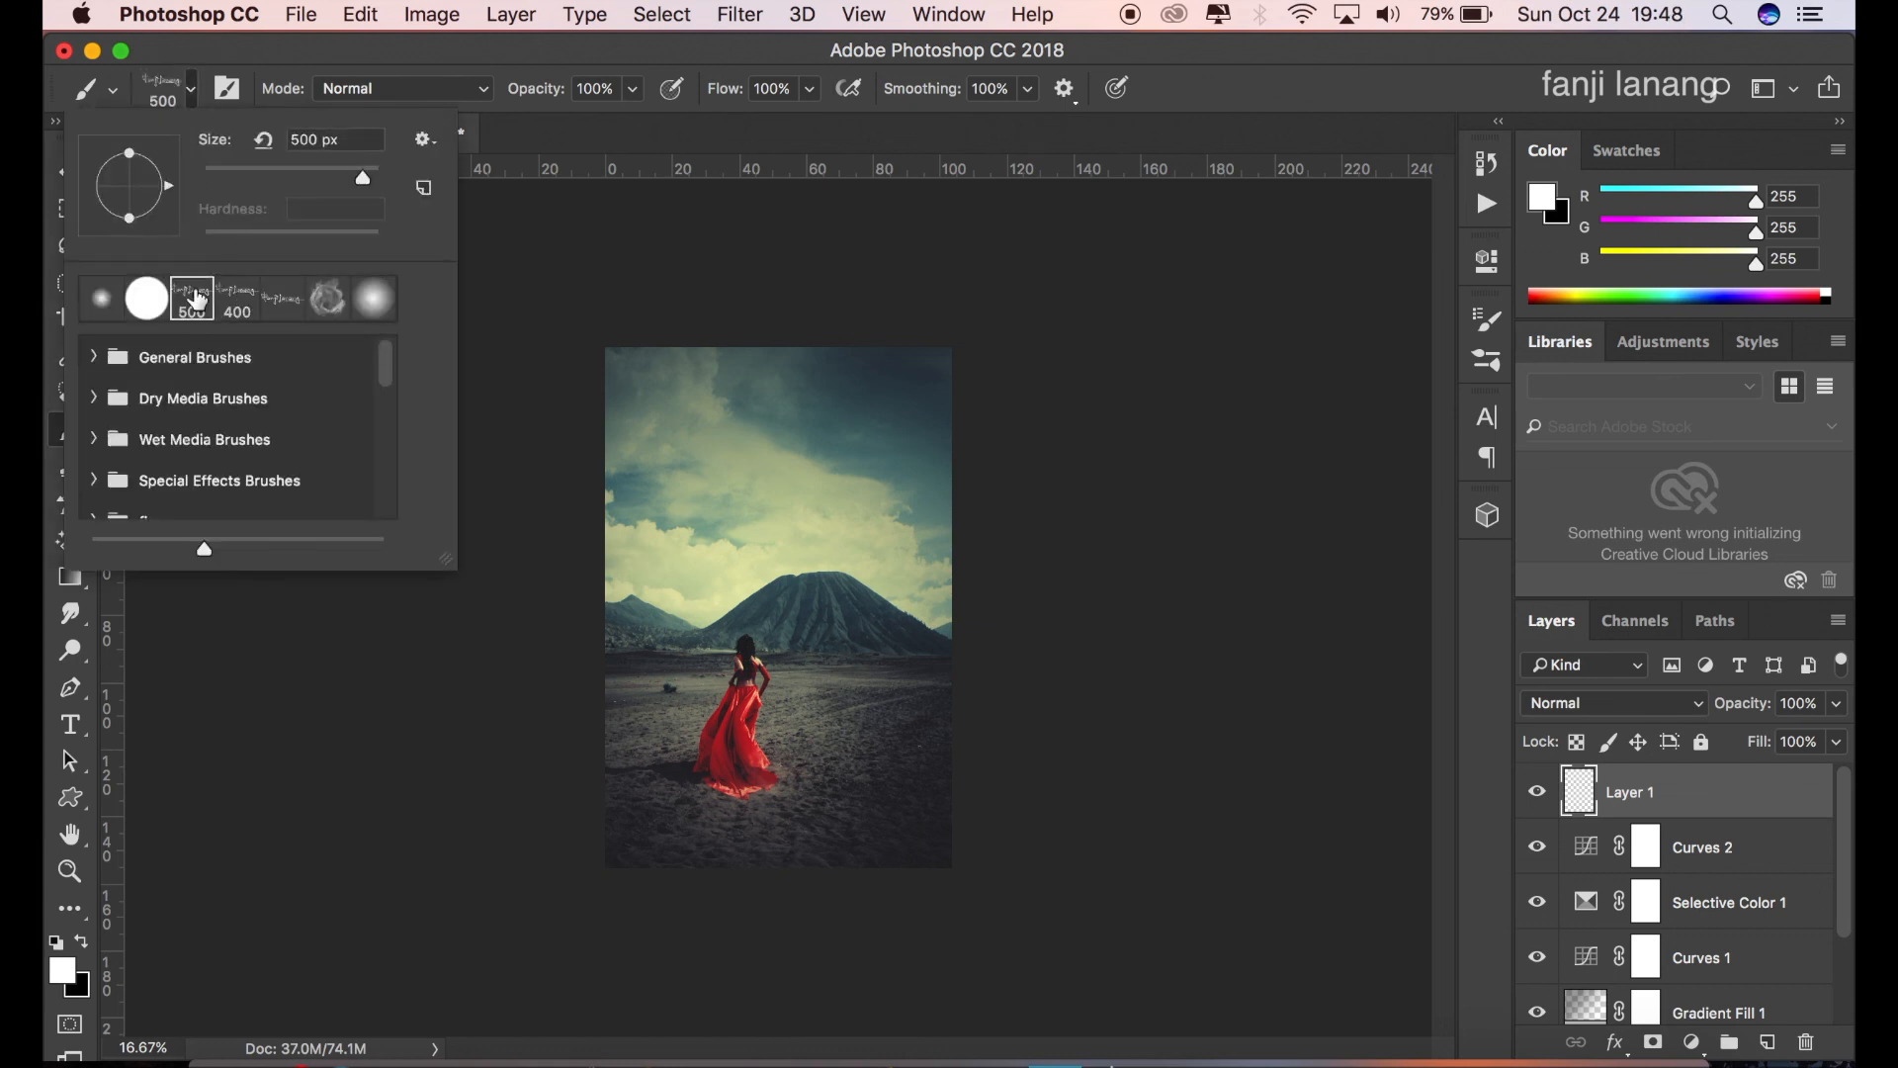
pyautogui.click(1509, 73)
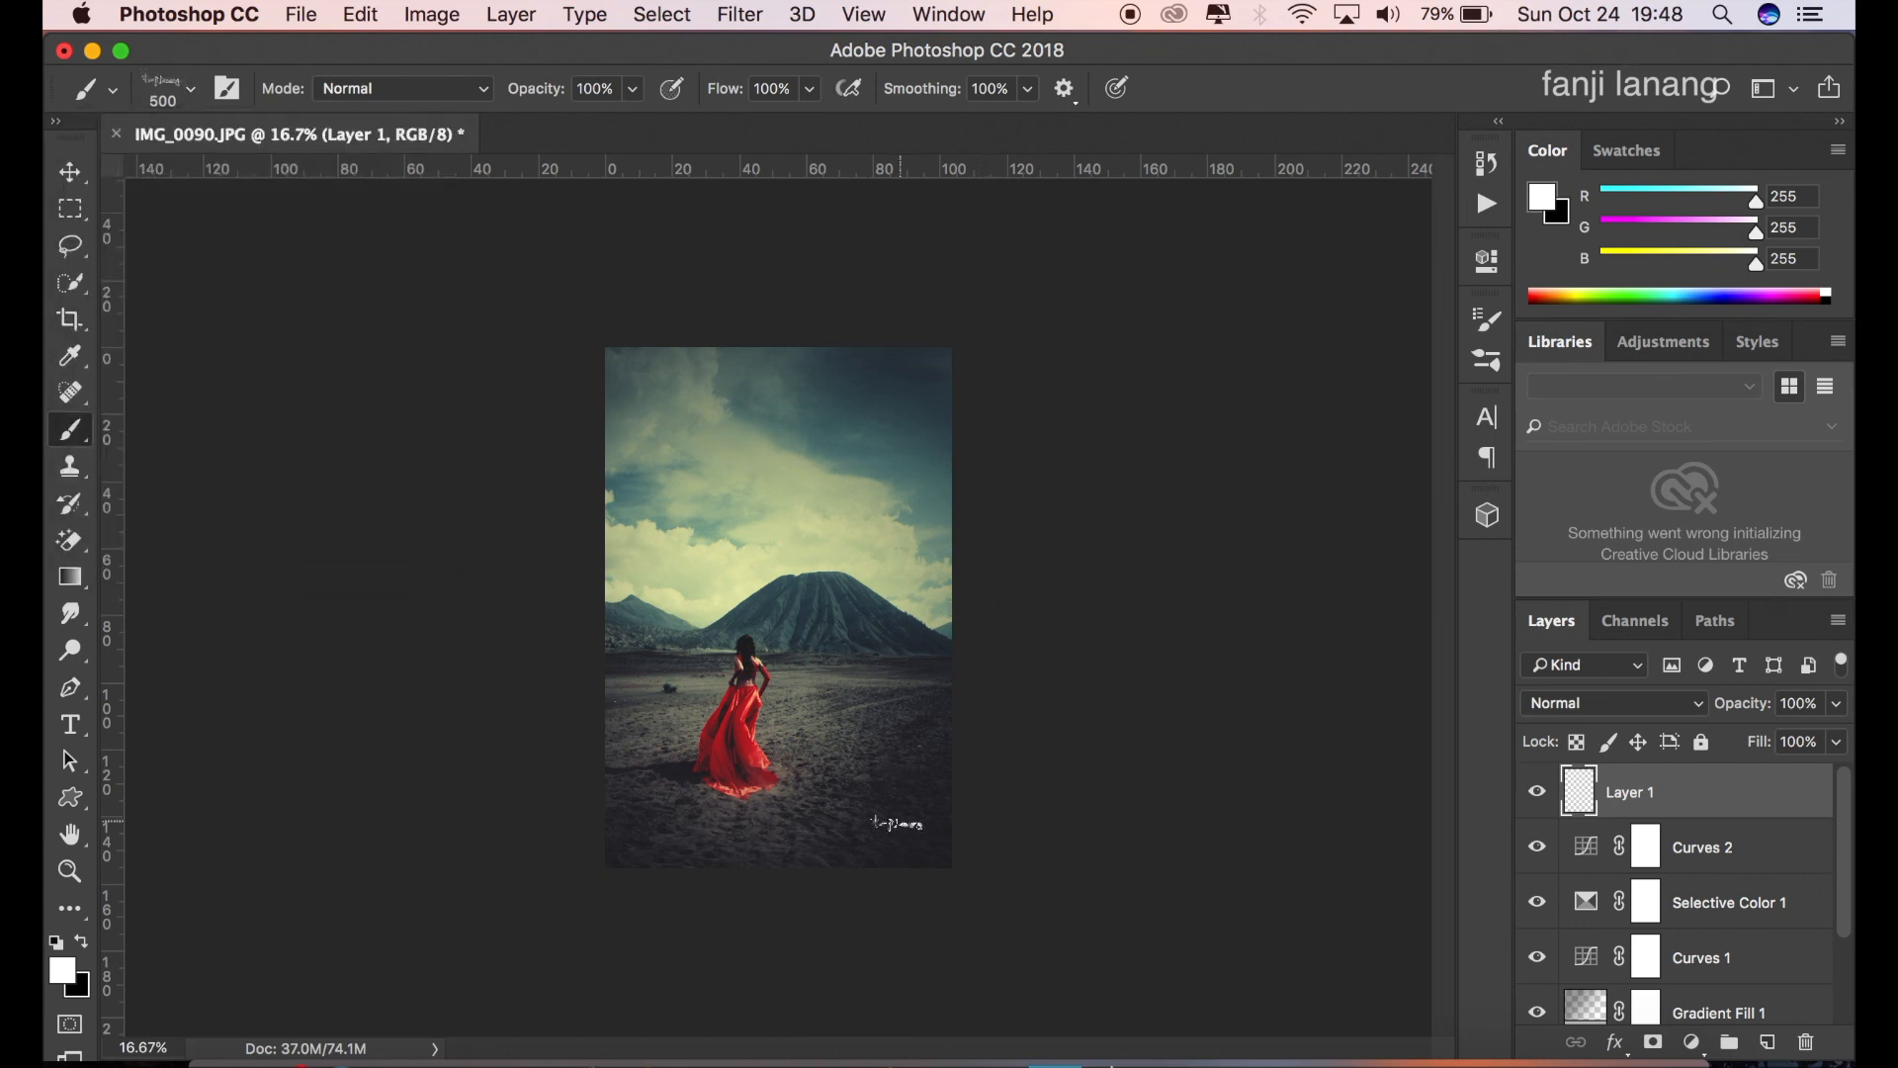